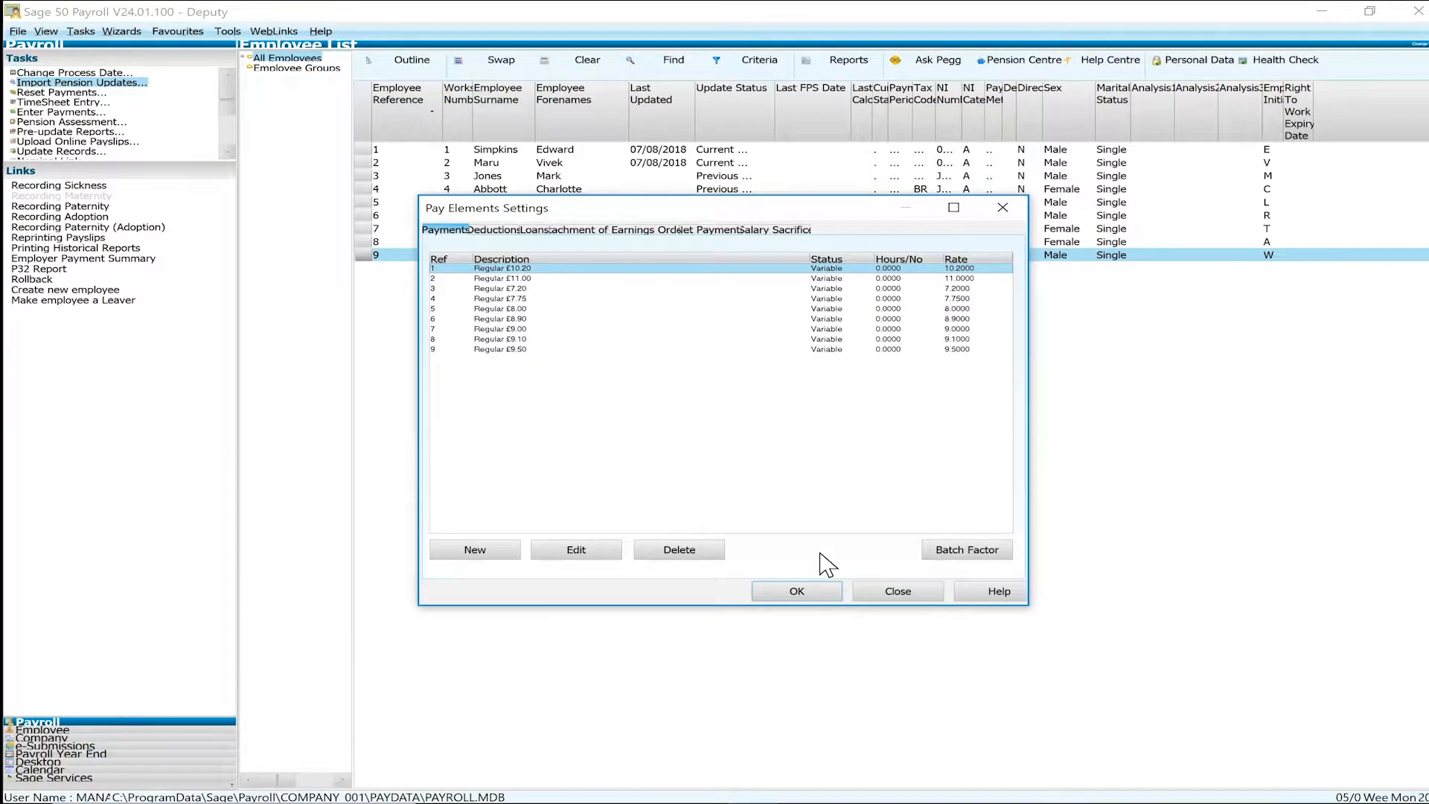
- Close the pay element settings and select all nine employees in the employee list
left_click(898, 595)
left_click(733, 470)
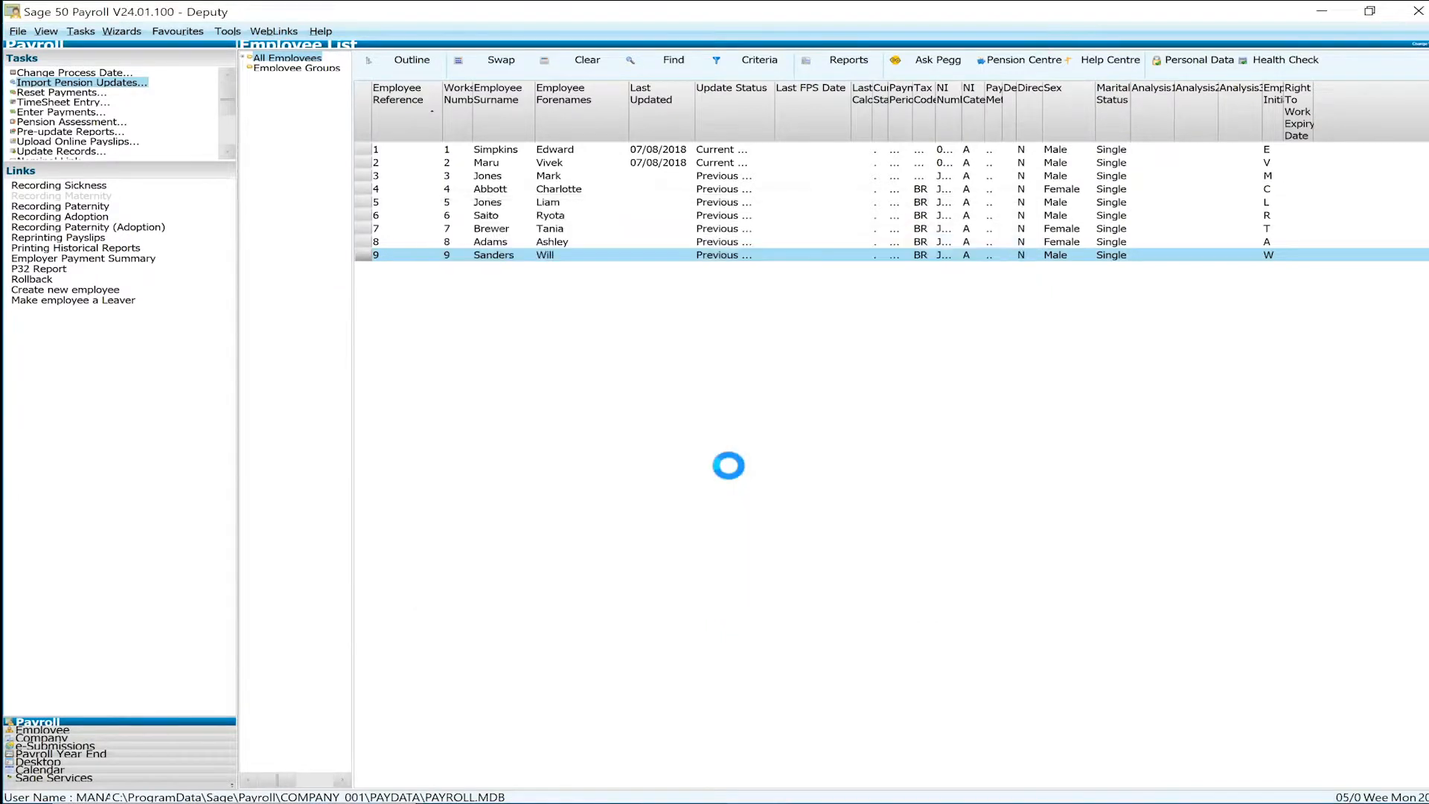
left_click(540, 148, "shift")
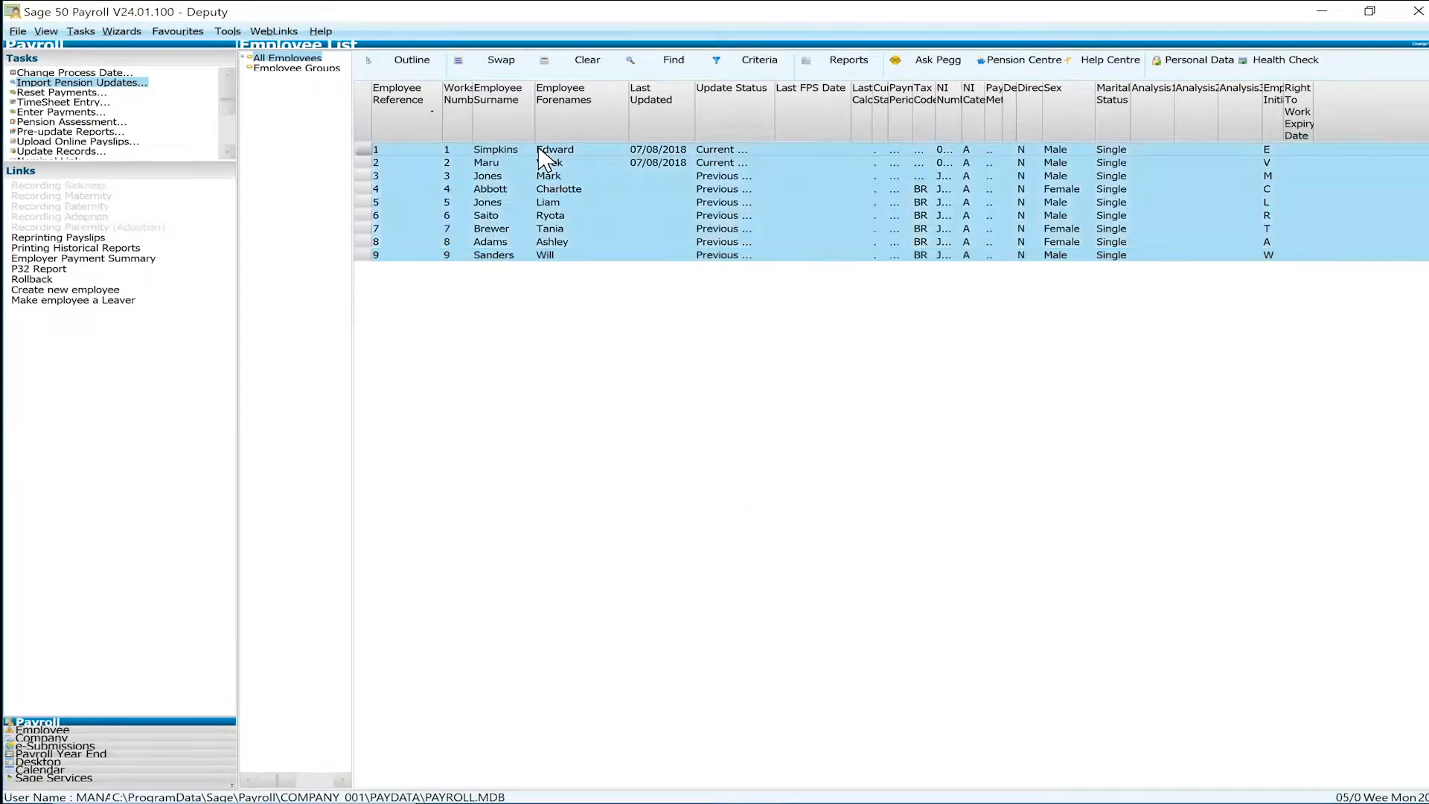
- Review the selected employees' existing hours under the £10.20 and £11.00 rates in timesheet entry, leaving without saving
left_click(95, 102)
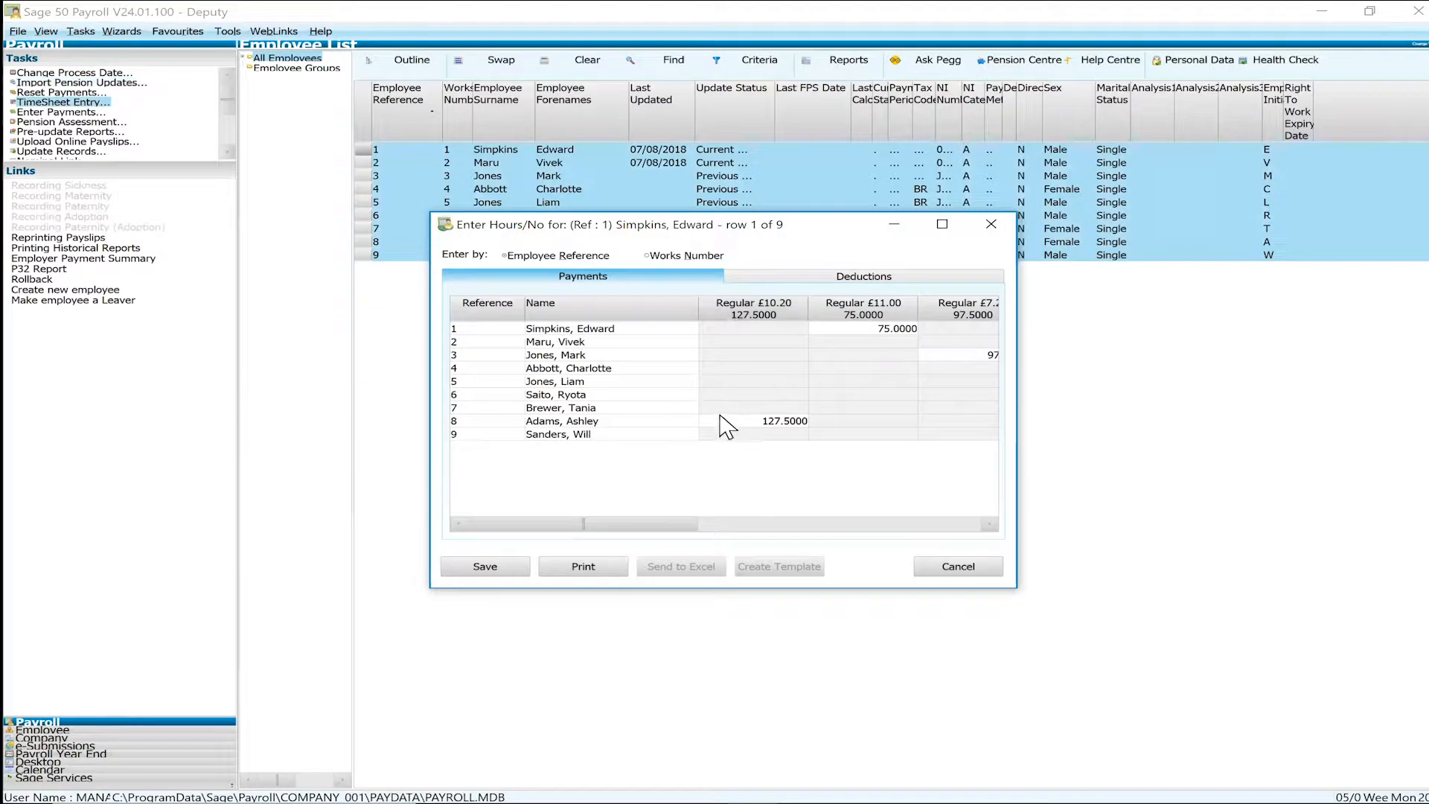
left_click(718, 420)
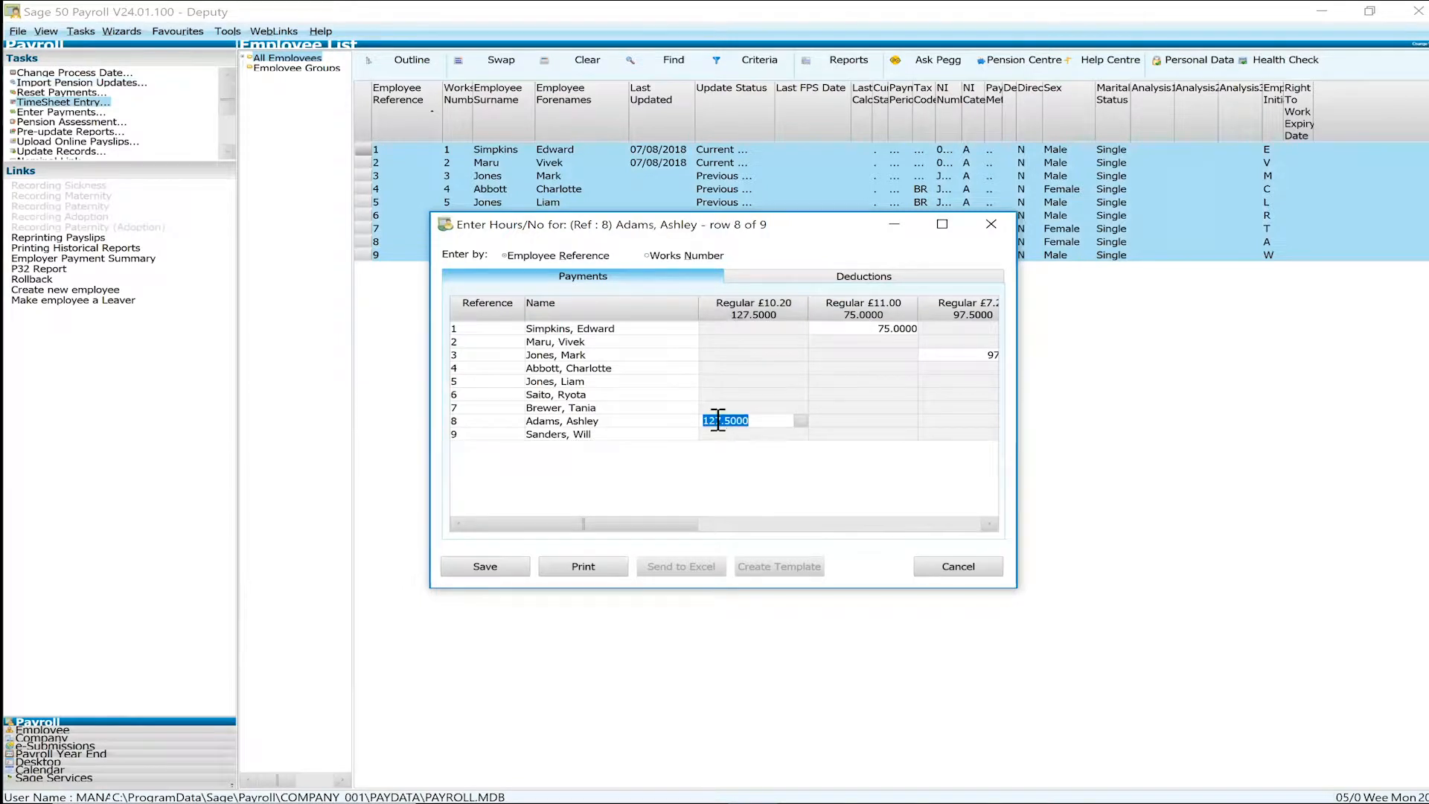
left_click(892, 327)
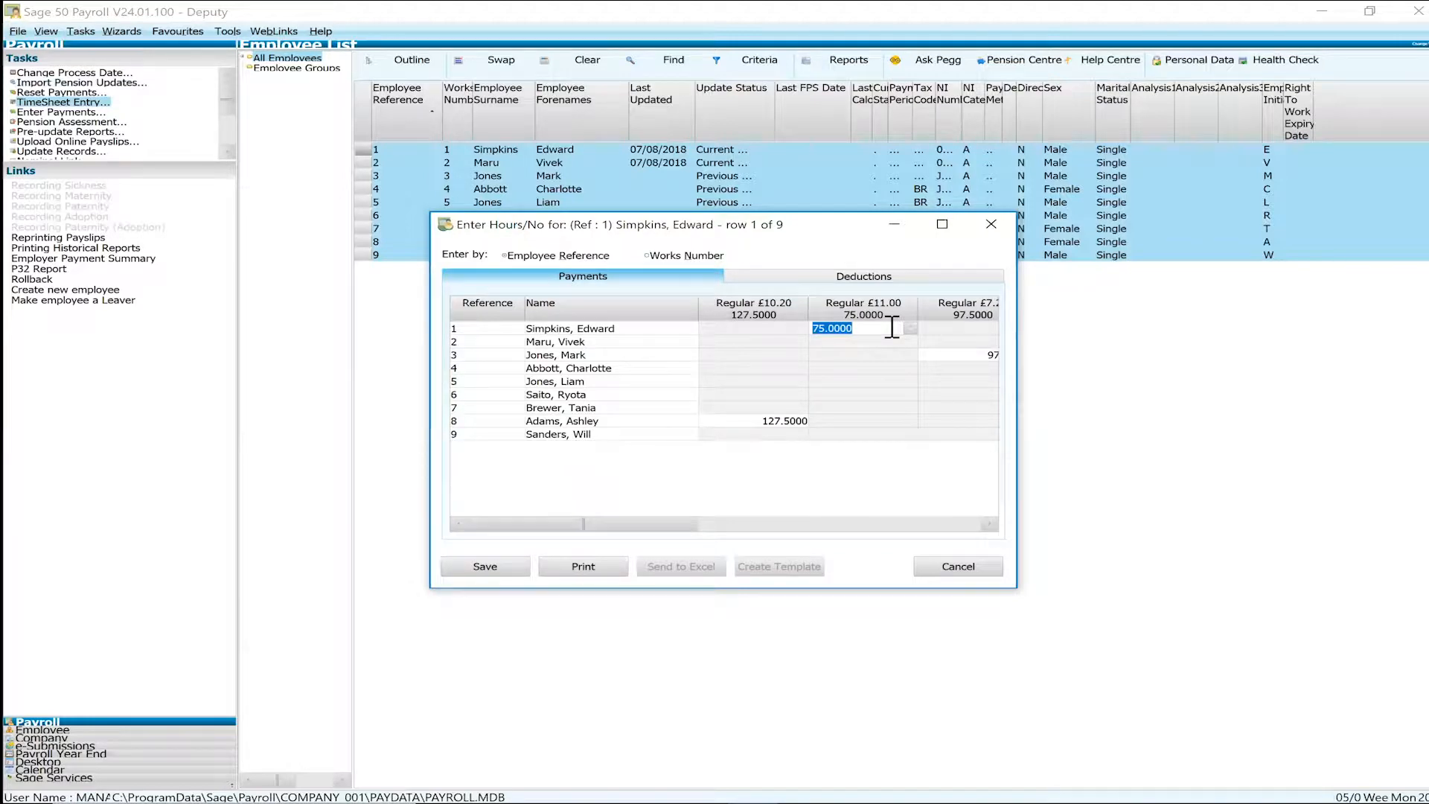
left_click(964, 569)
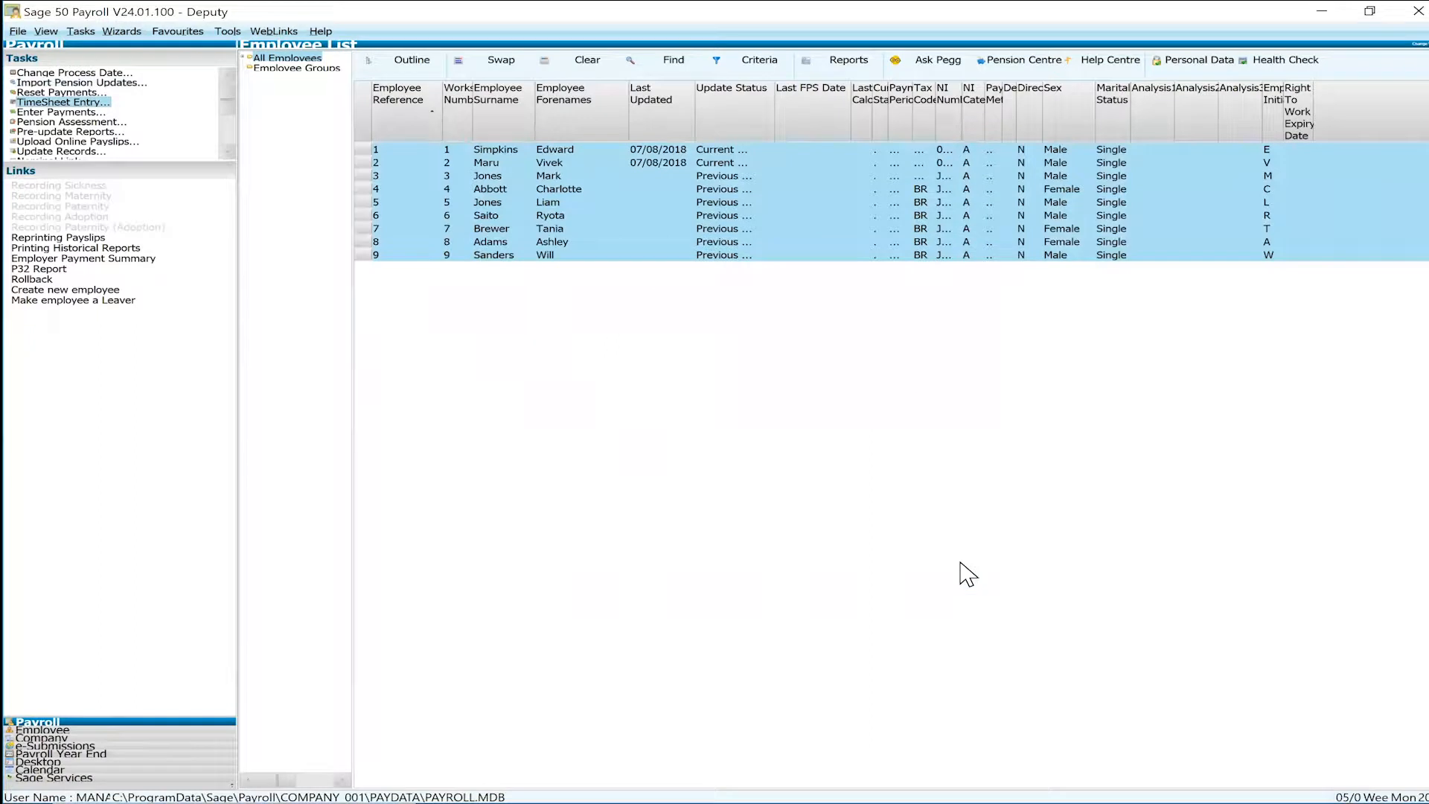
- Reset the selected employees' payments with payment hours at Default and multipliers, rates, deductions and other values at Retain
left_click(51, 92)
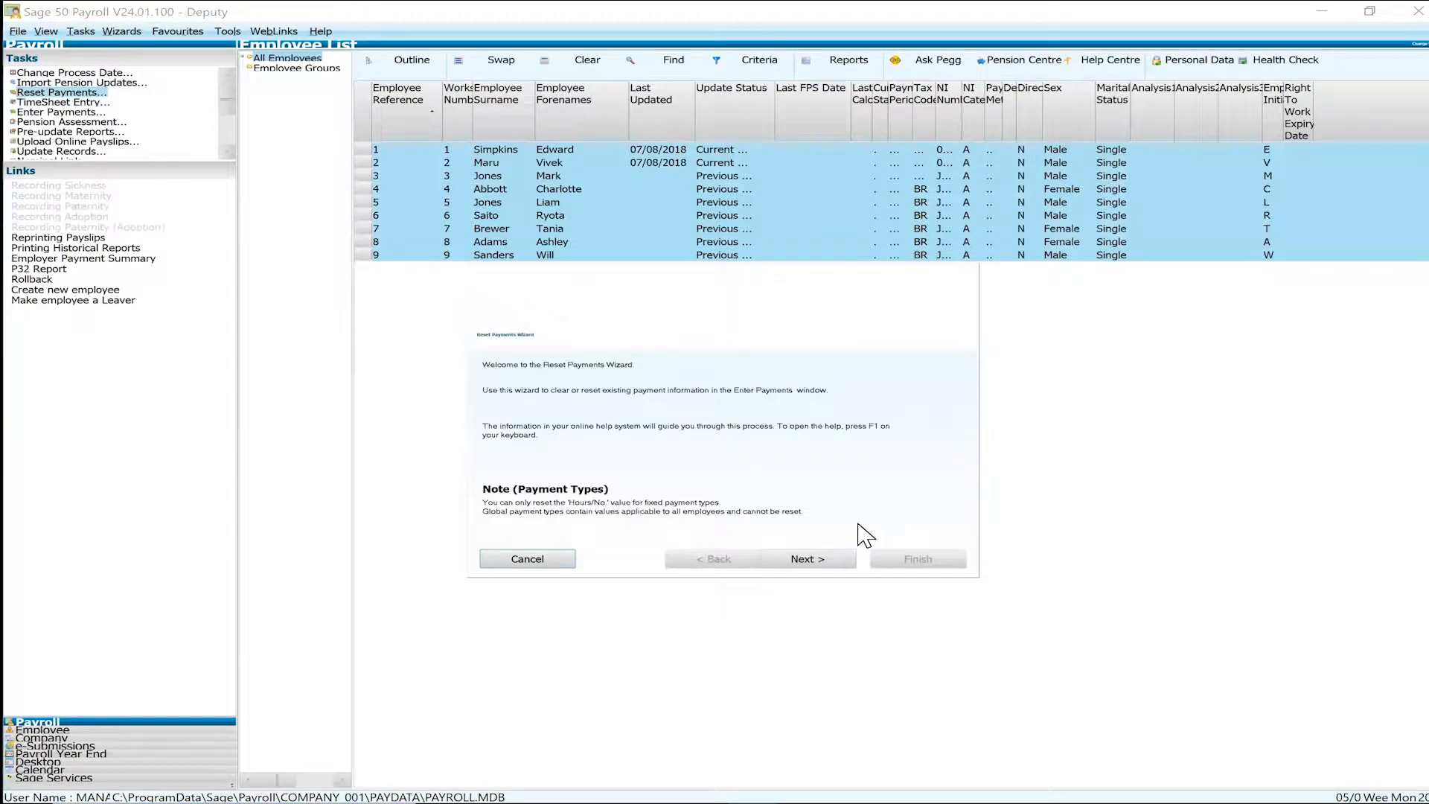
left_click(809, 562)
left_click(809, 561)
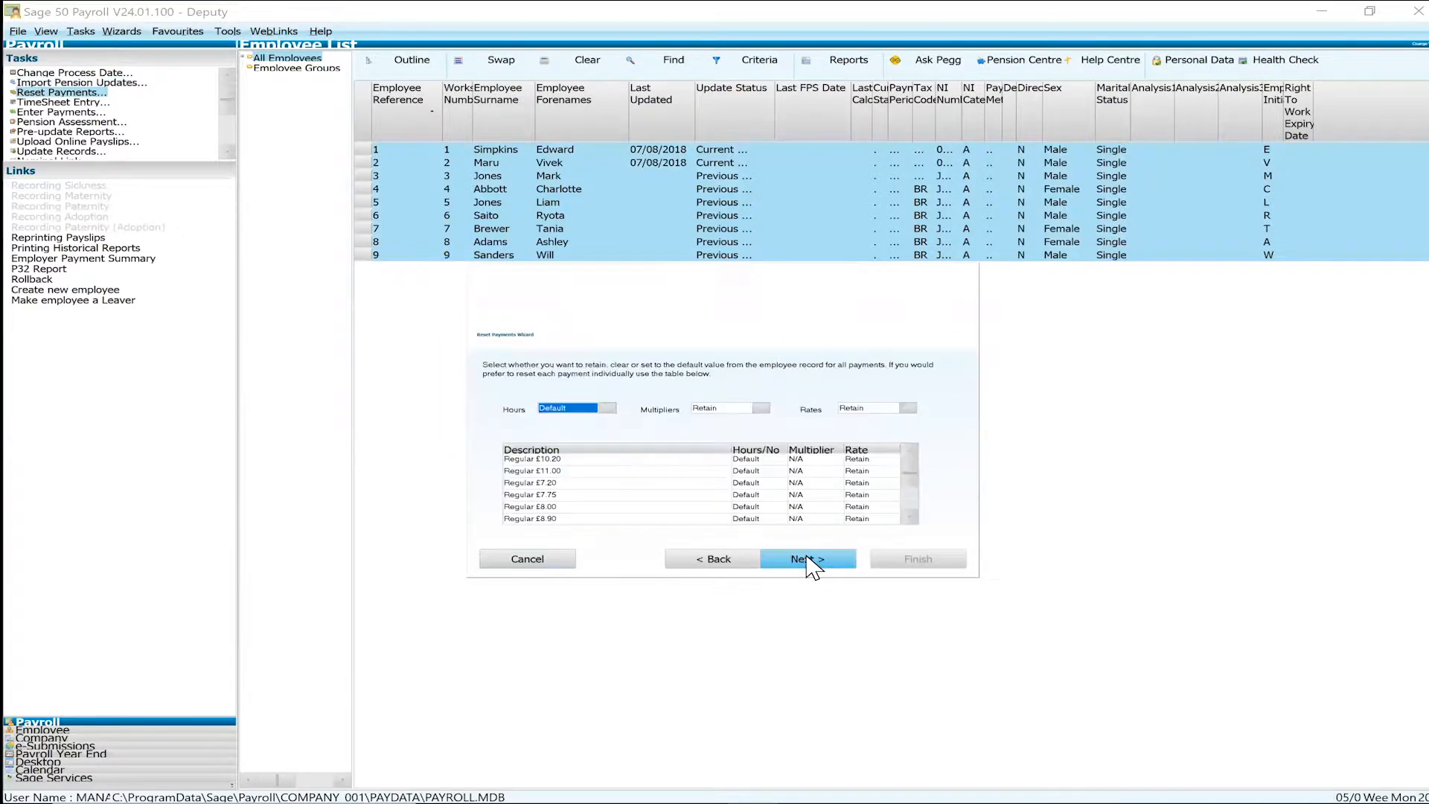
left_click(810, 561)
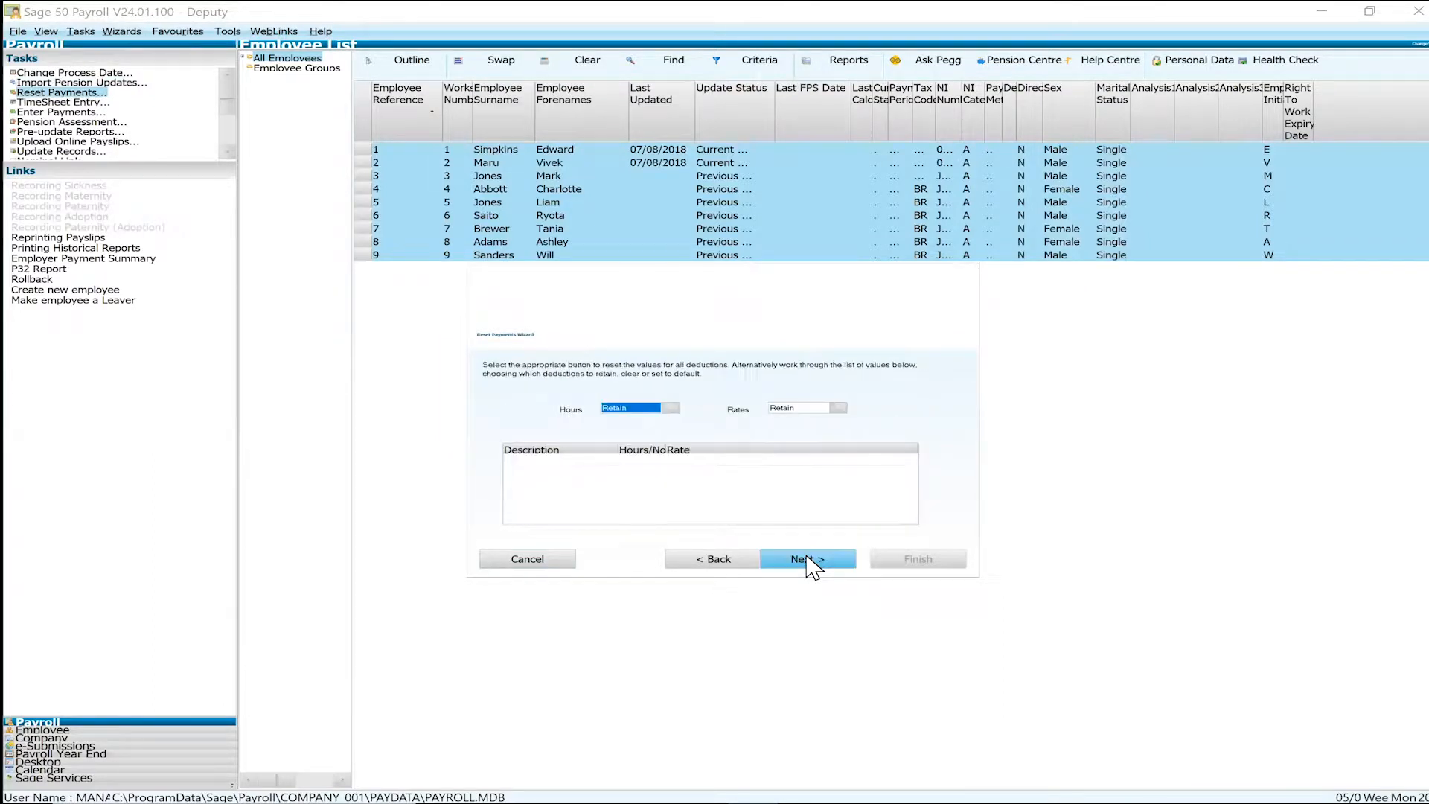
left_click(808, 560)
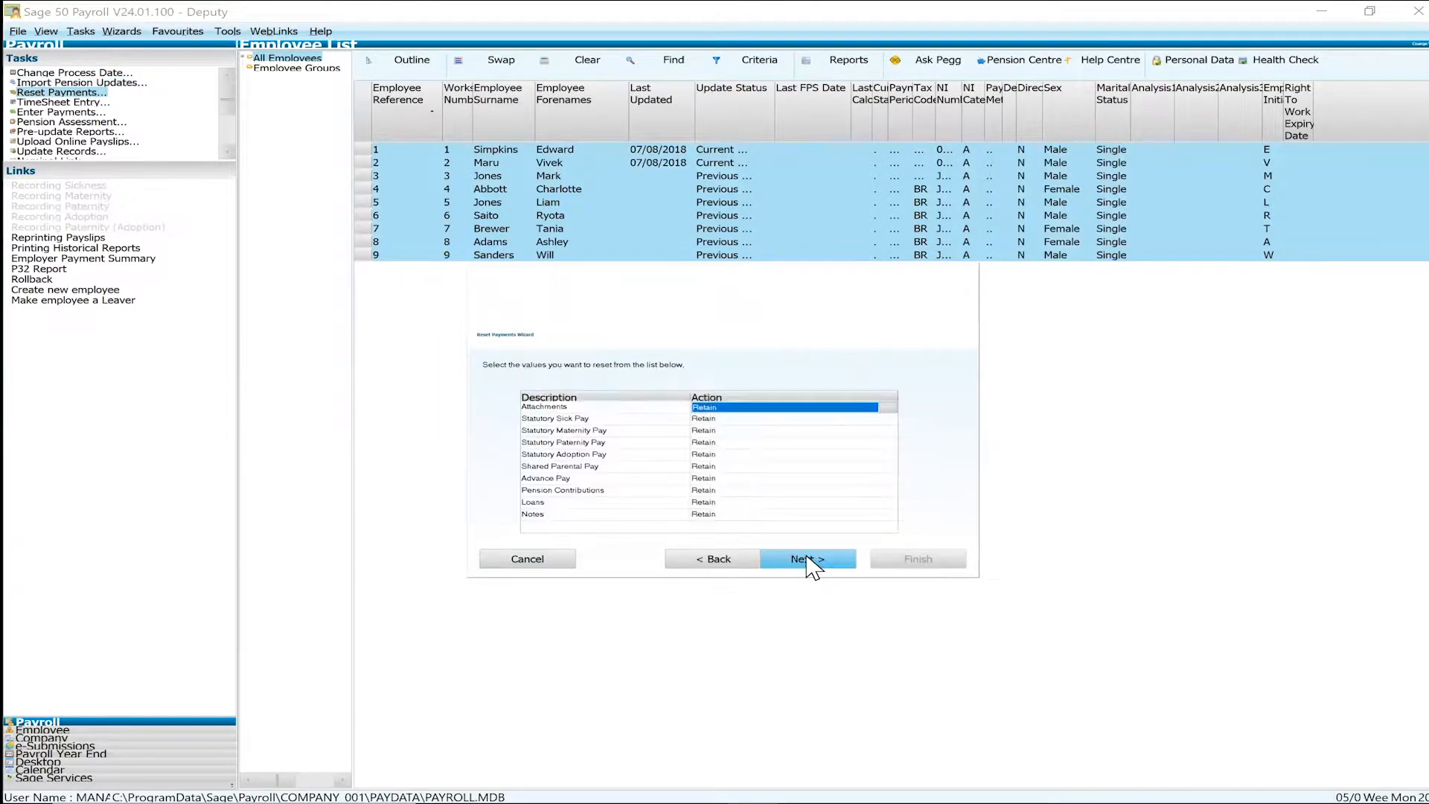
left_click(808, 560)
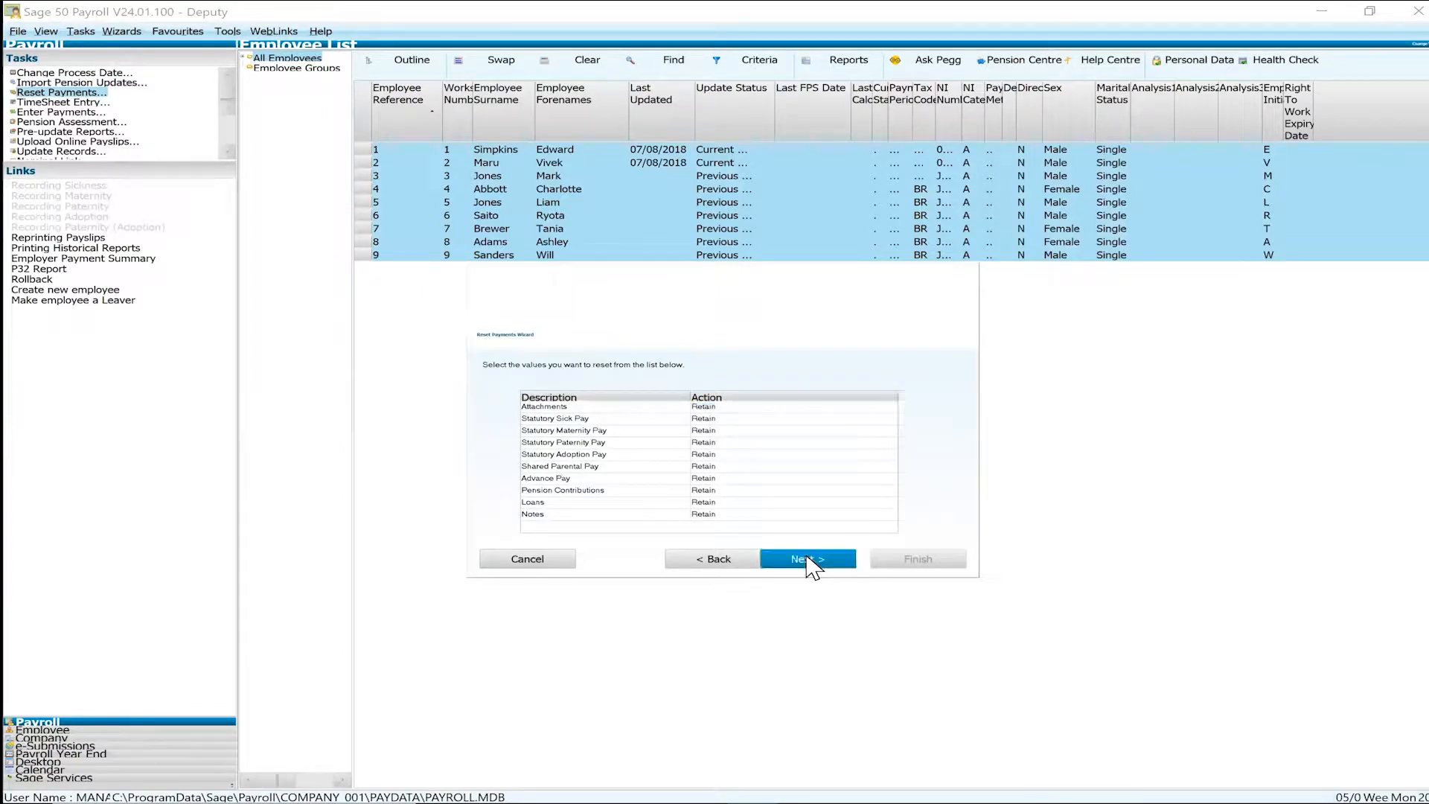
left_click(904, 558)
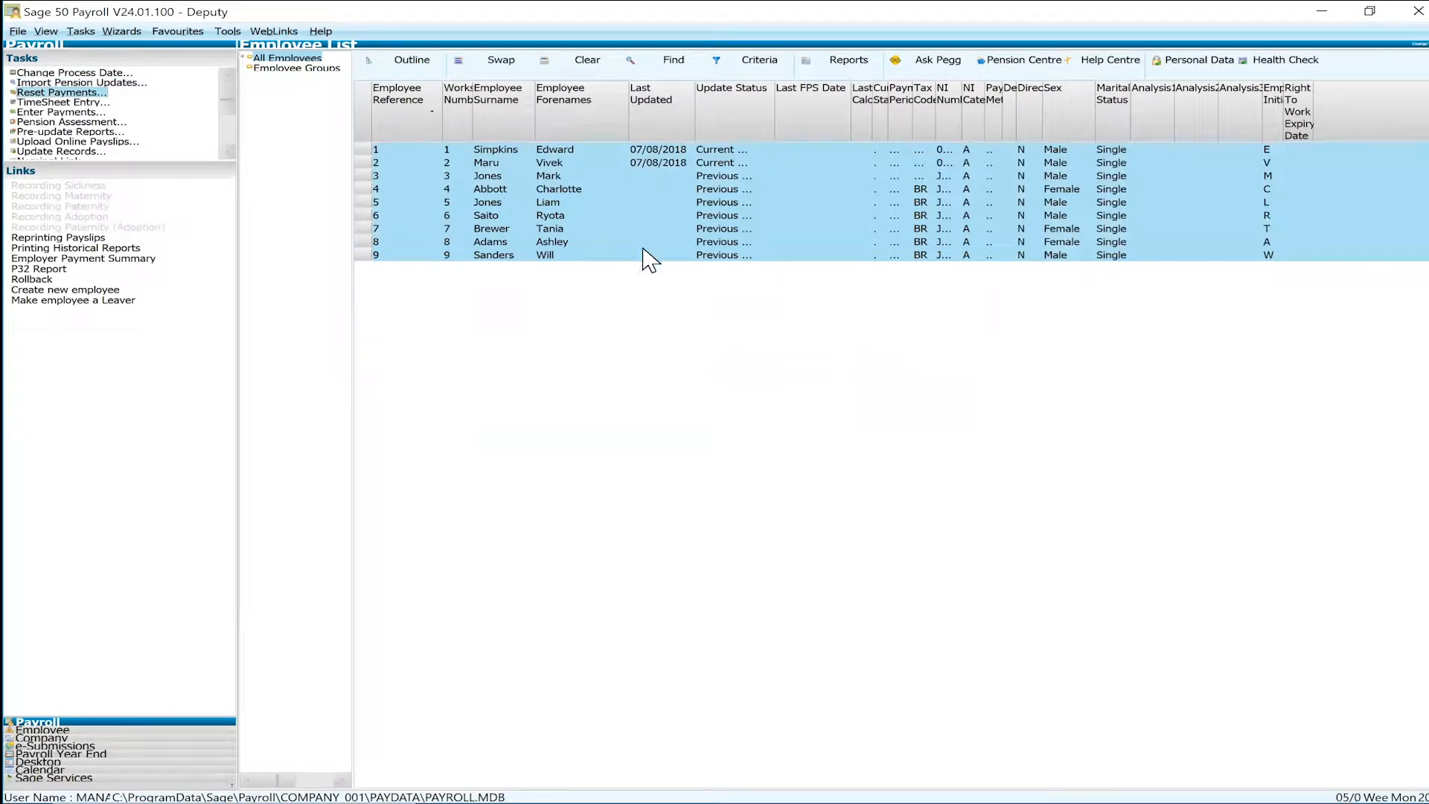
- Check the selected employees' hours across all pay rate columns in timesheet entry, leaving without saving
left_click(69, 103)
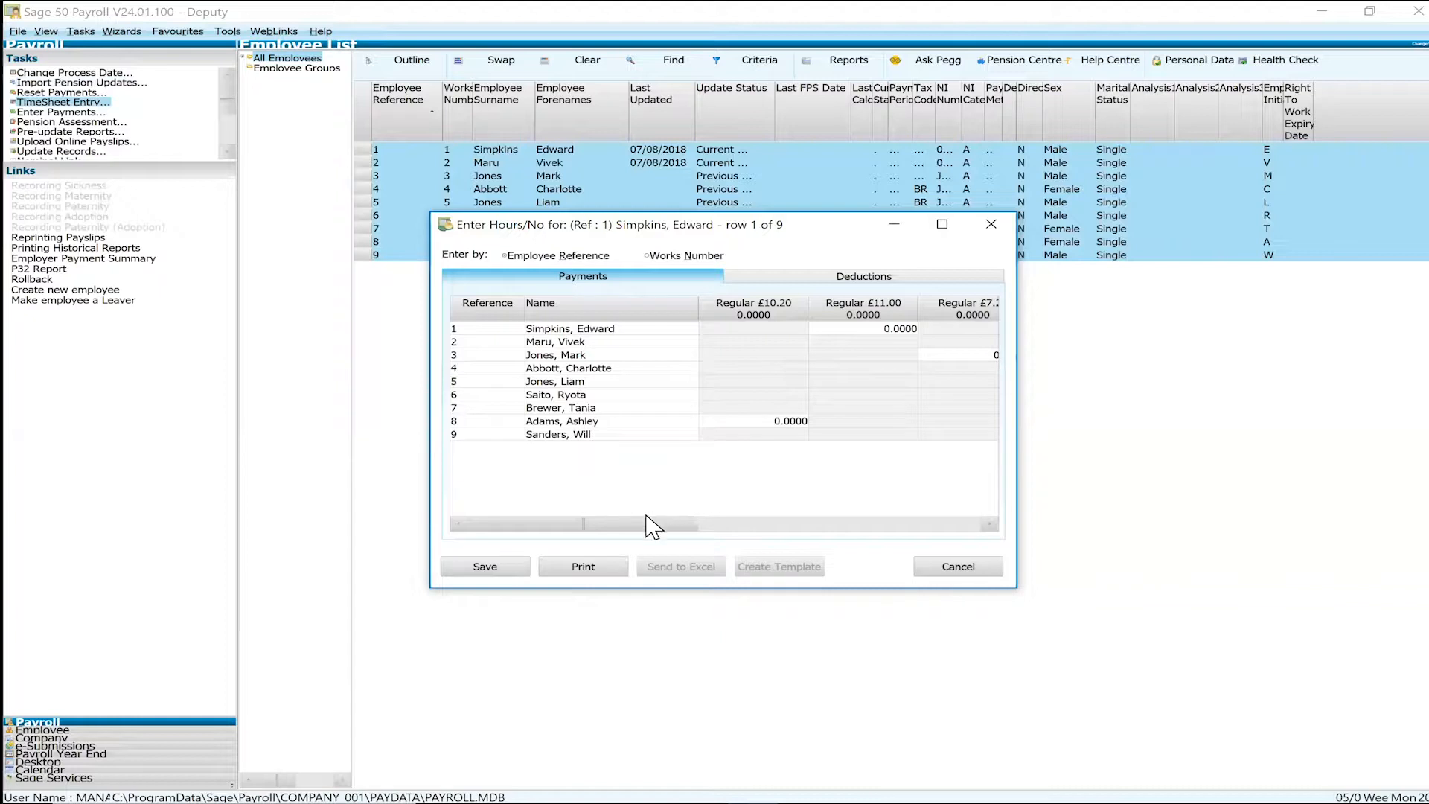
left_click_drag(640, 534, 849, 532)
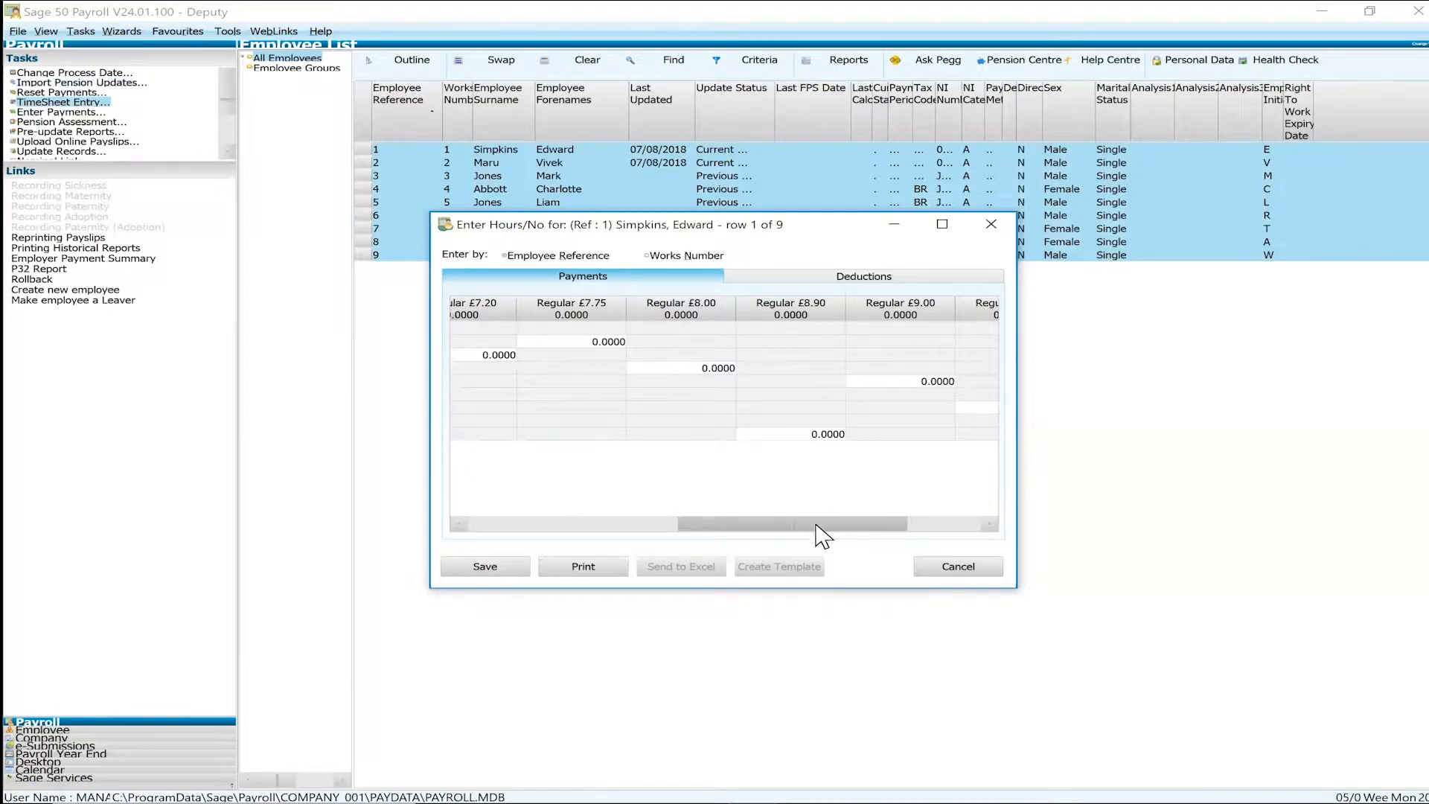
left_click_drag(818, 526, 619, 526)
left_click(932, 570)
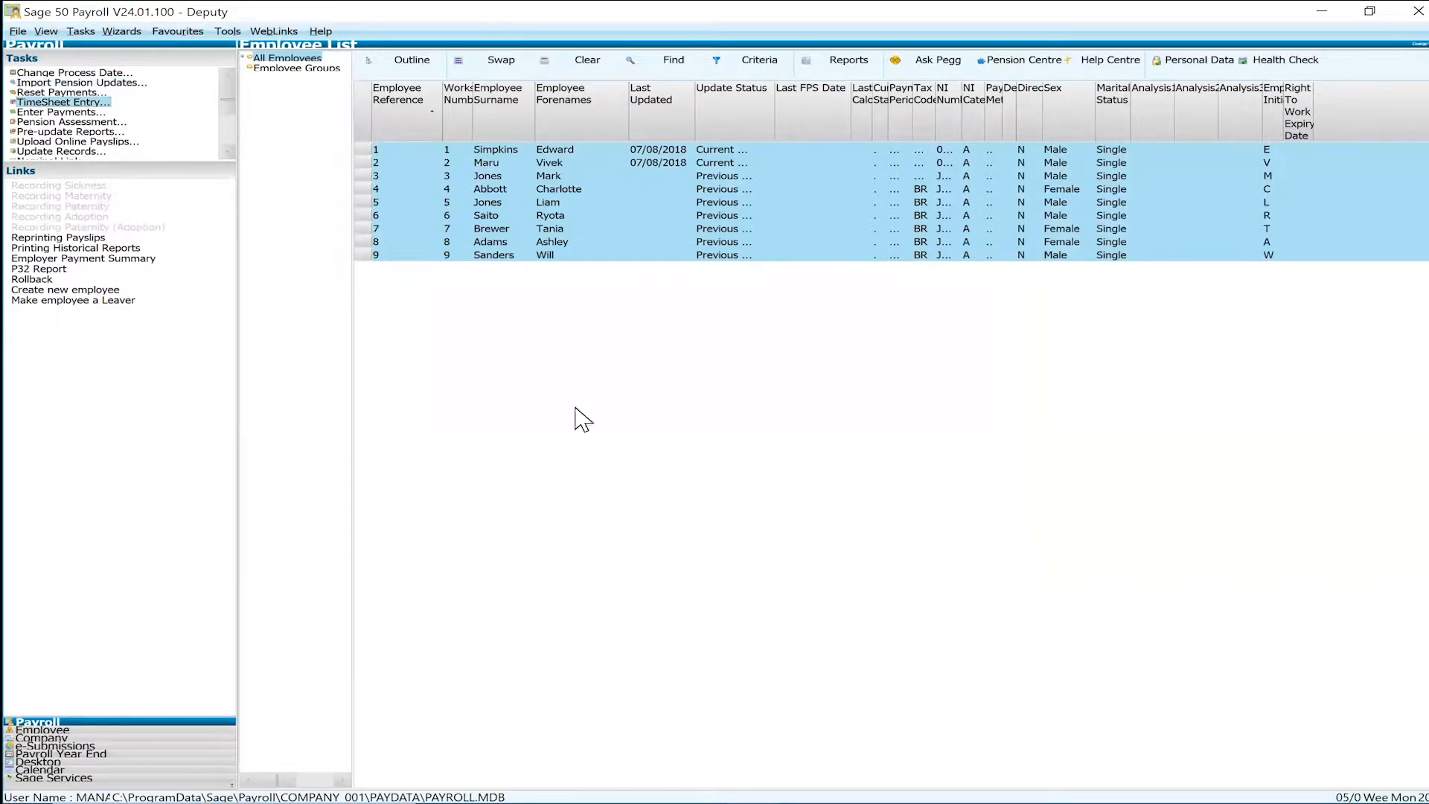
- Switch to Deputy and open the pay rates in the profile of the second person listed
left_click(706, 800)
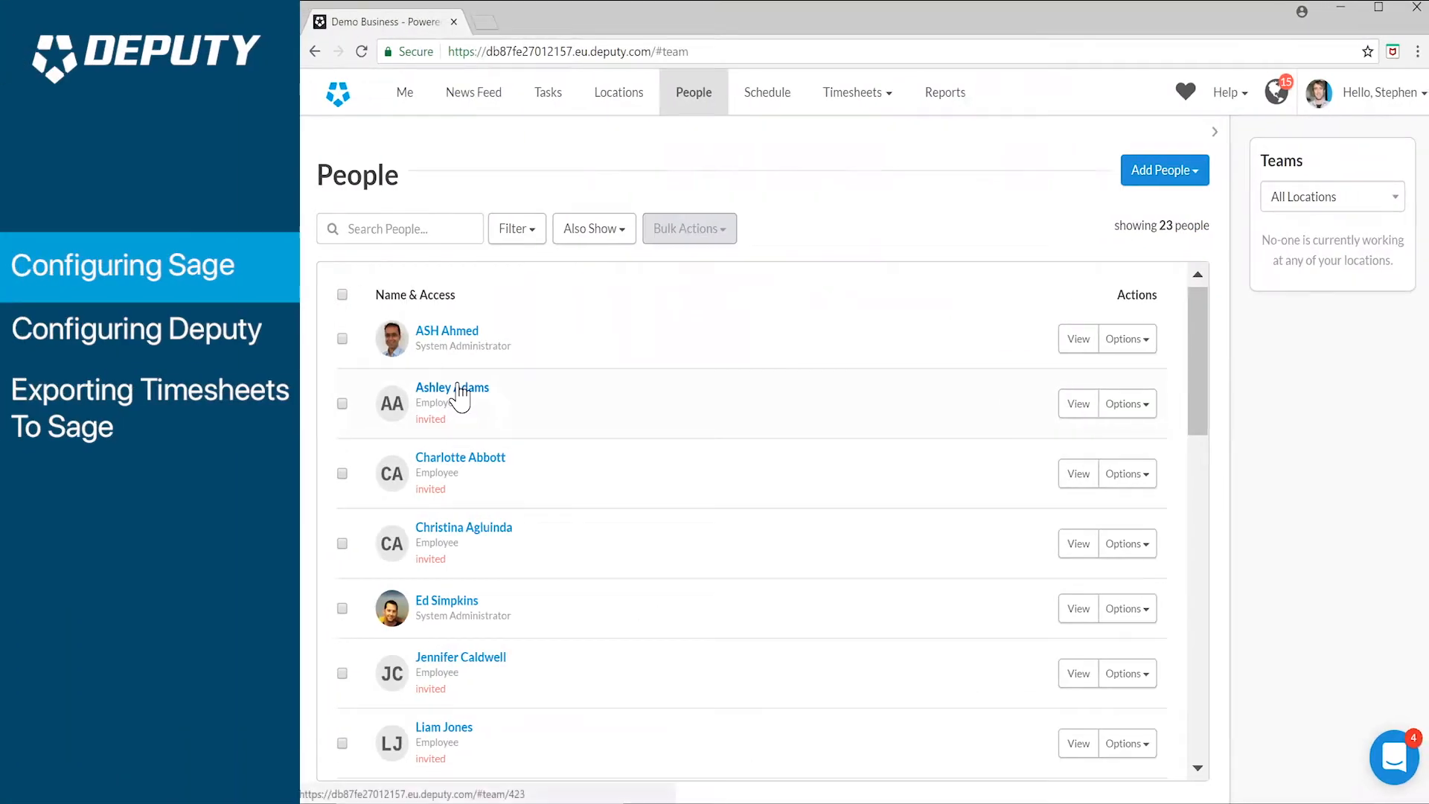
left_click(460, 389)
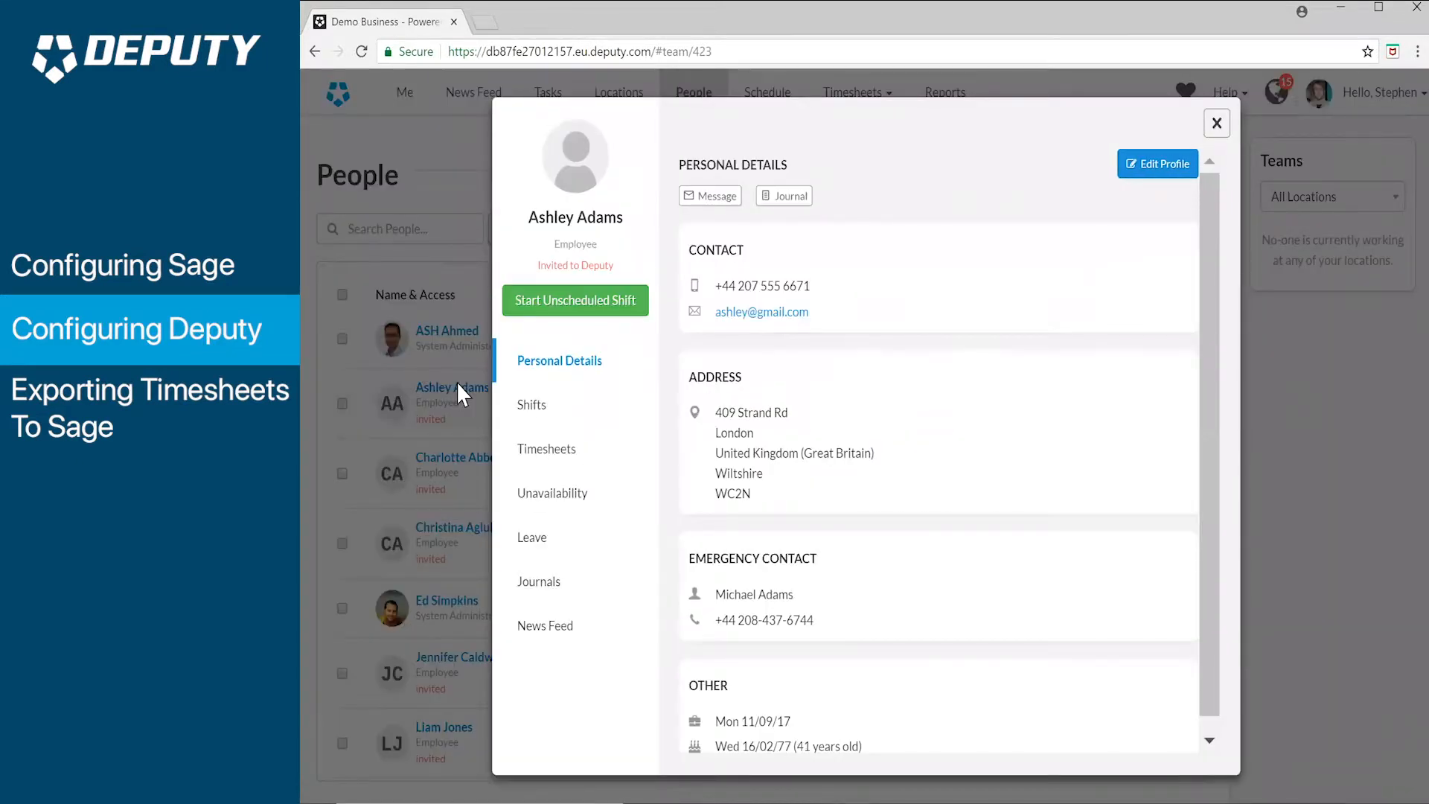
left_click(1150, 178)
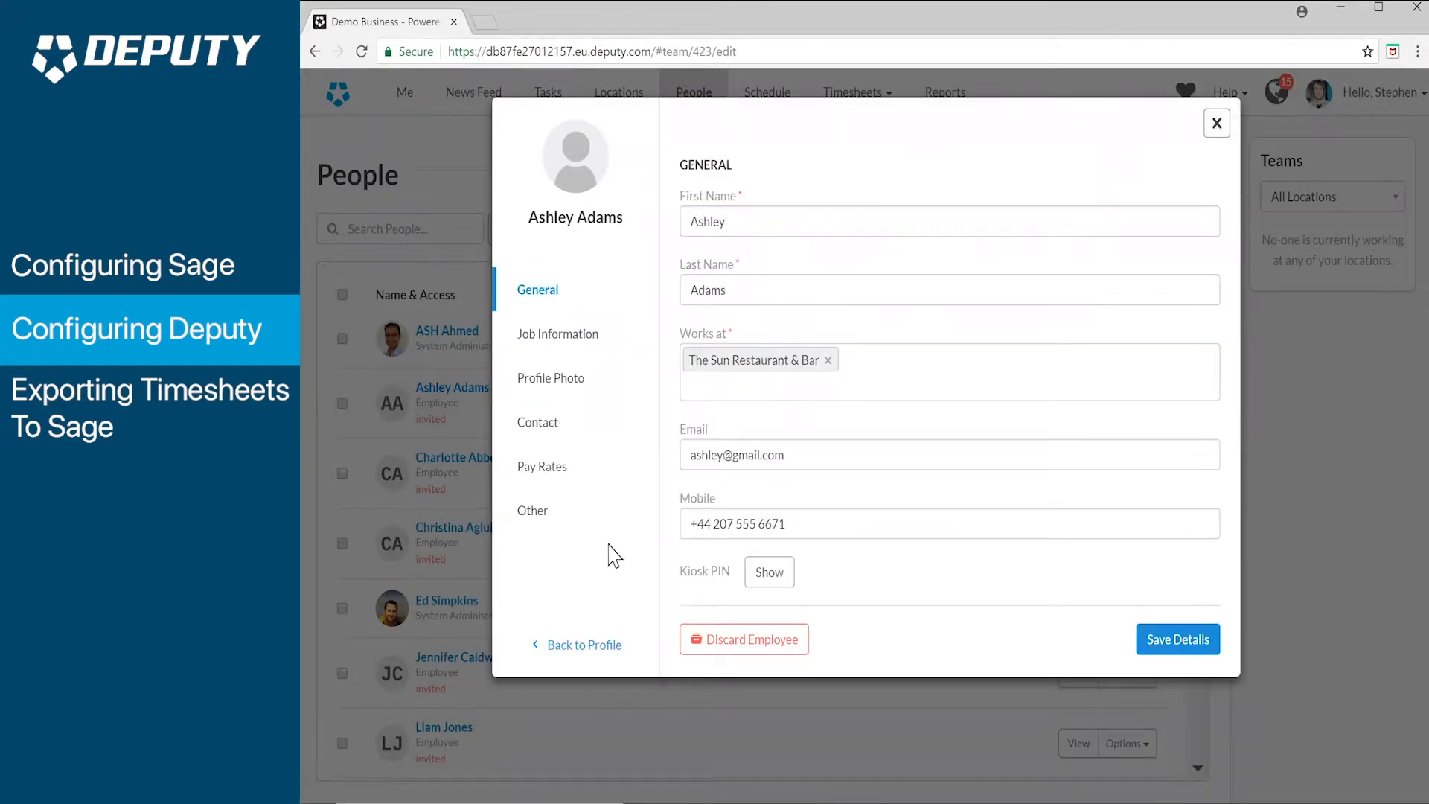
left_click(570, 469)
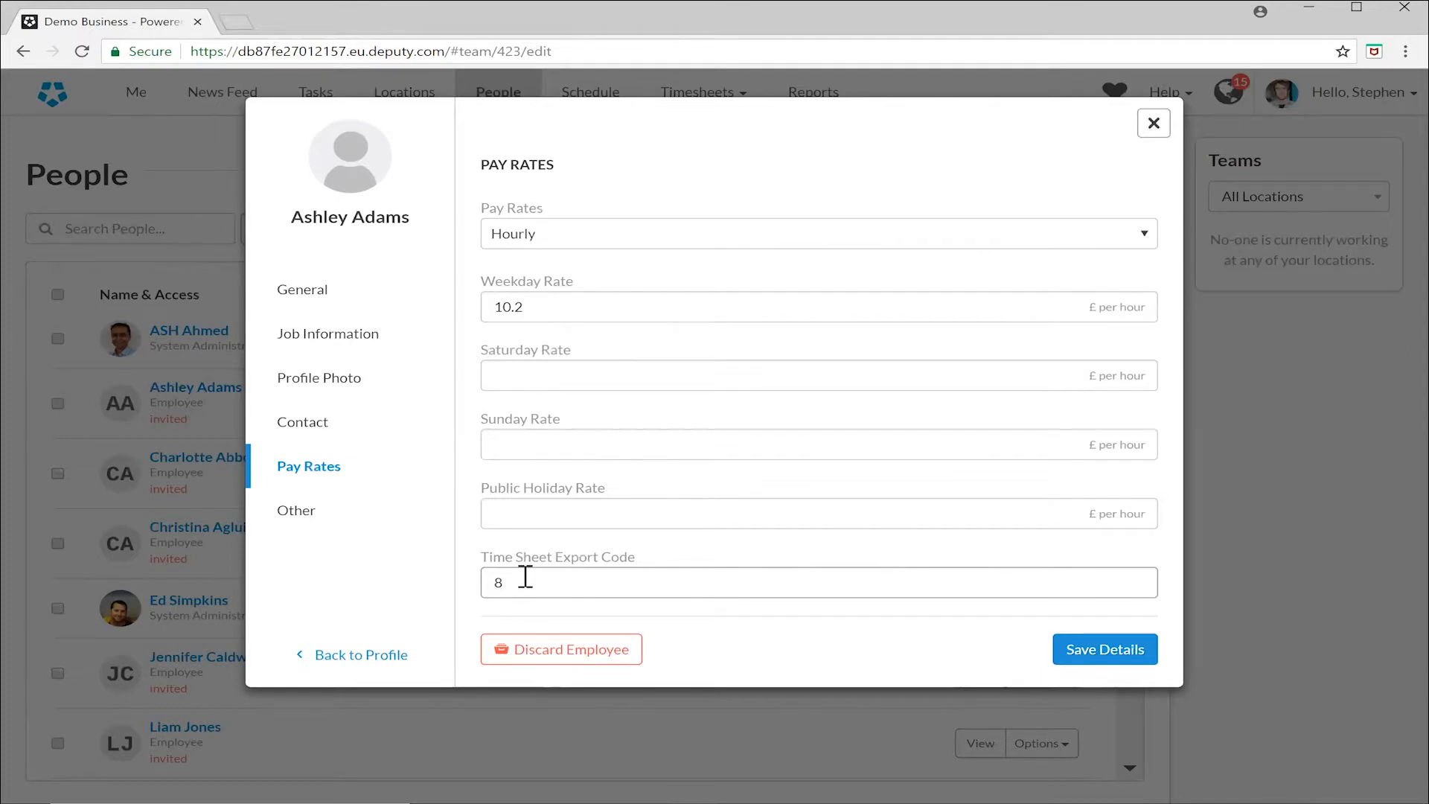
- Compare the Time Sheet Export Code with the employee's reference in Sage 50 Payroll, and close the Deputy profile without changes
key("super+Tab")
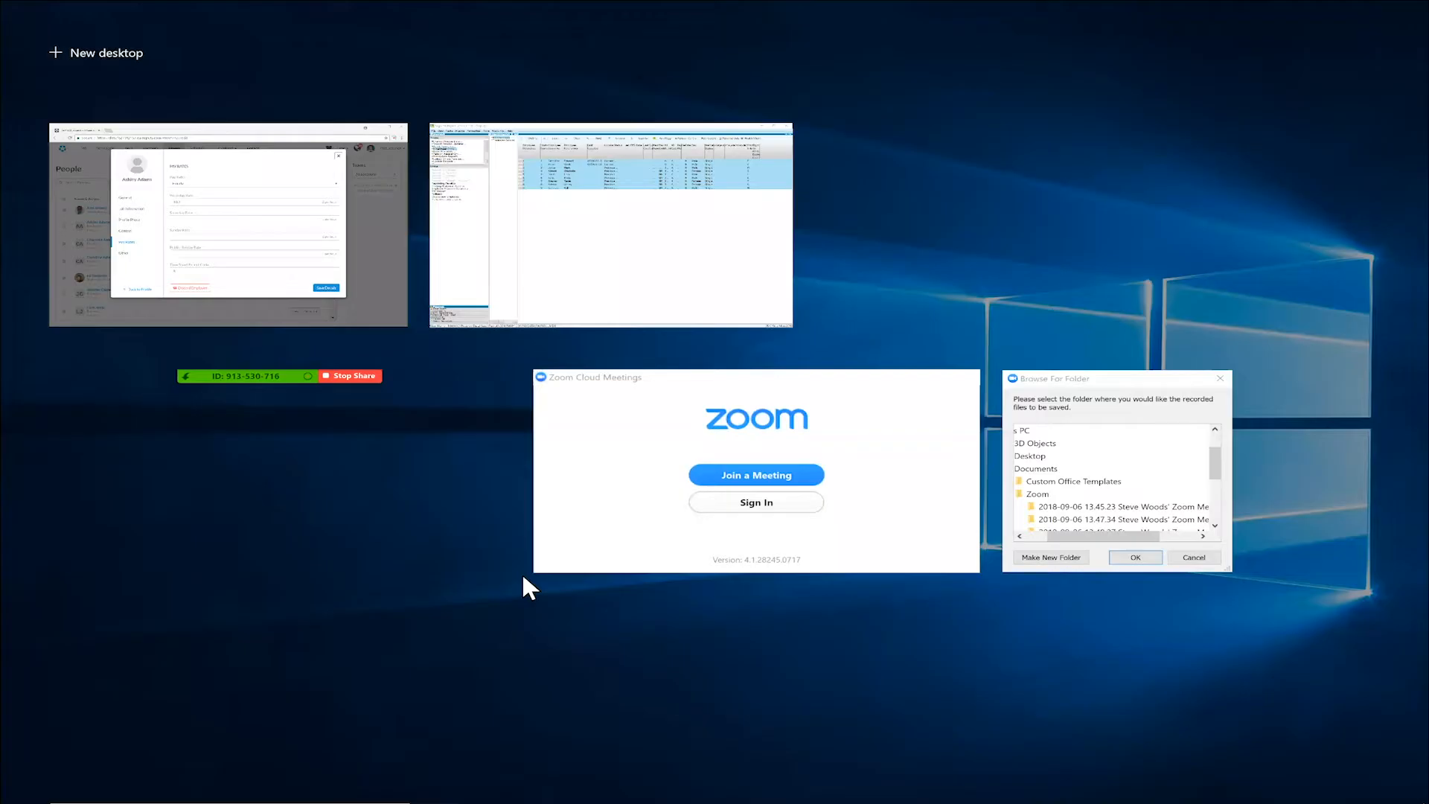
key("alt+Tab")
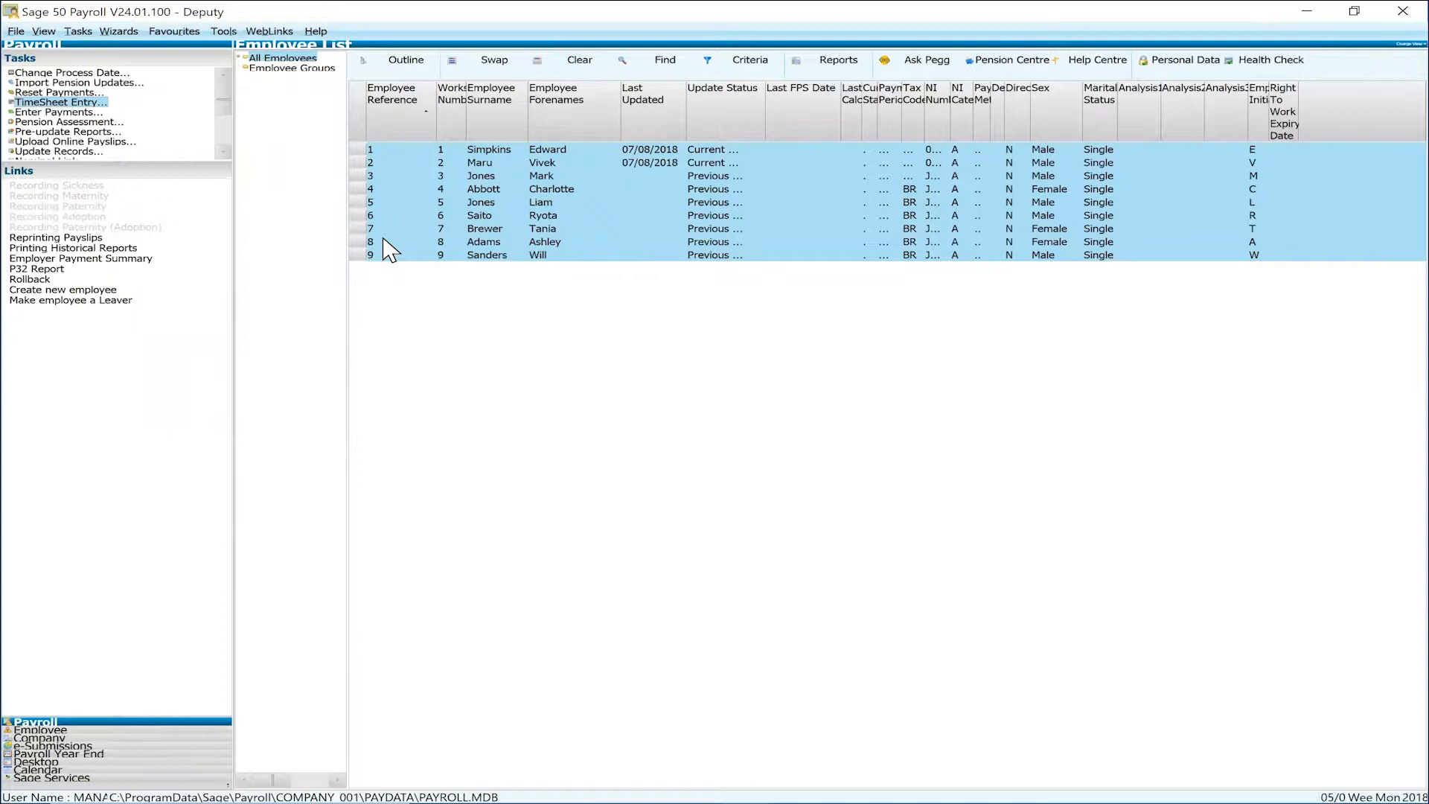
key("alt+Tab")
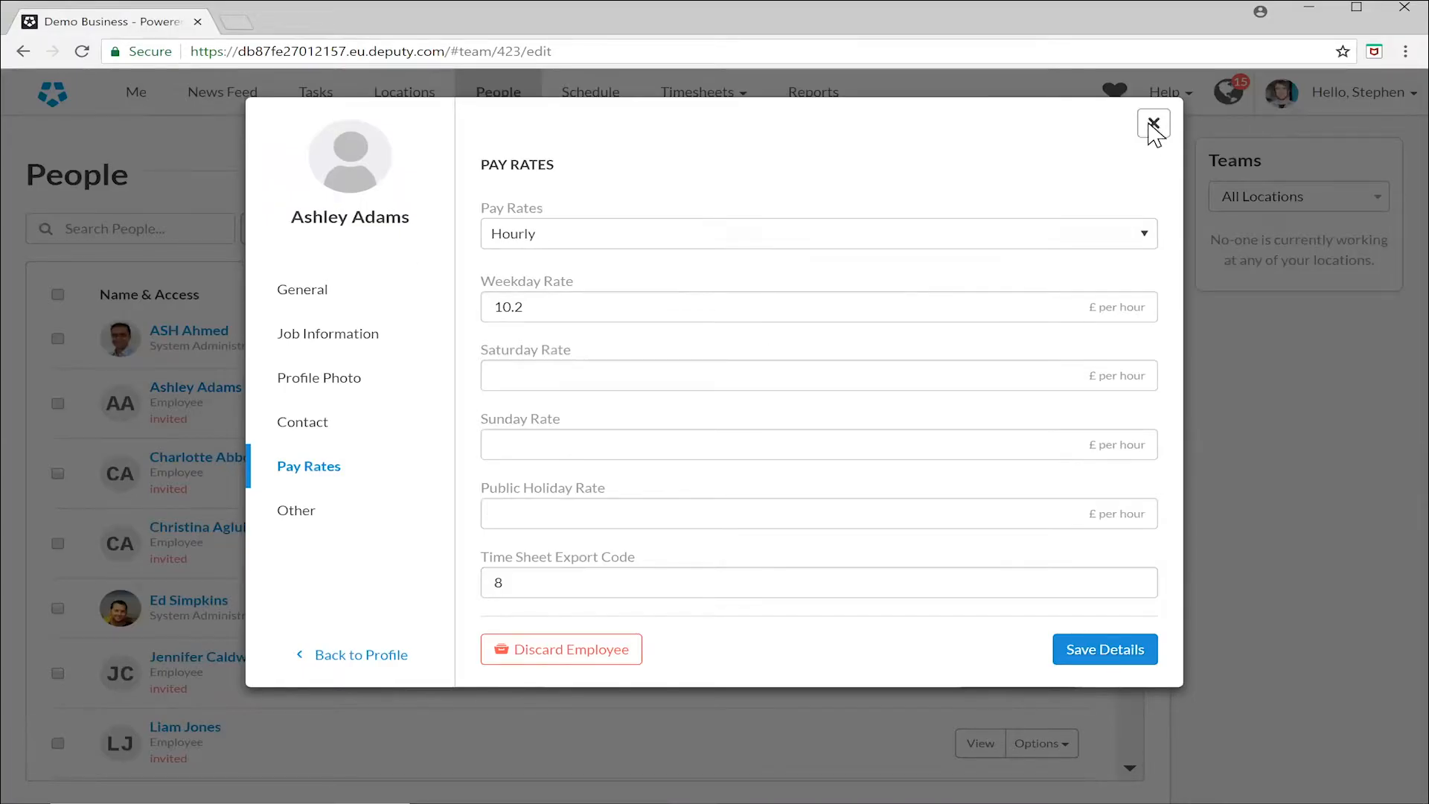
left_click(1150, 125)
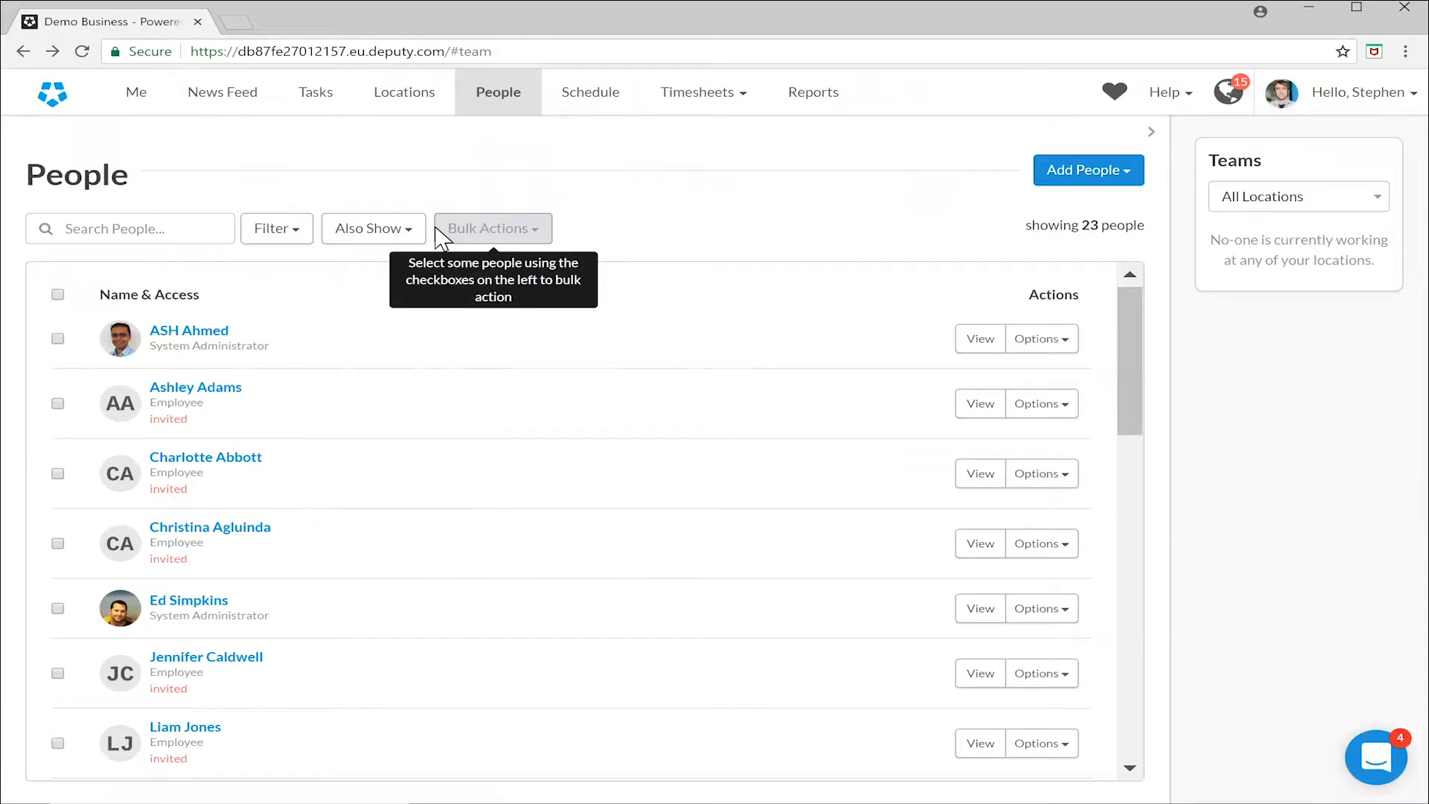
- Show the Pay Rates and Time Sheet Export Code columns in the people list
left_click(394, 231)
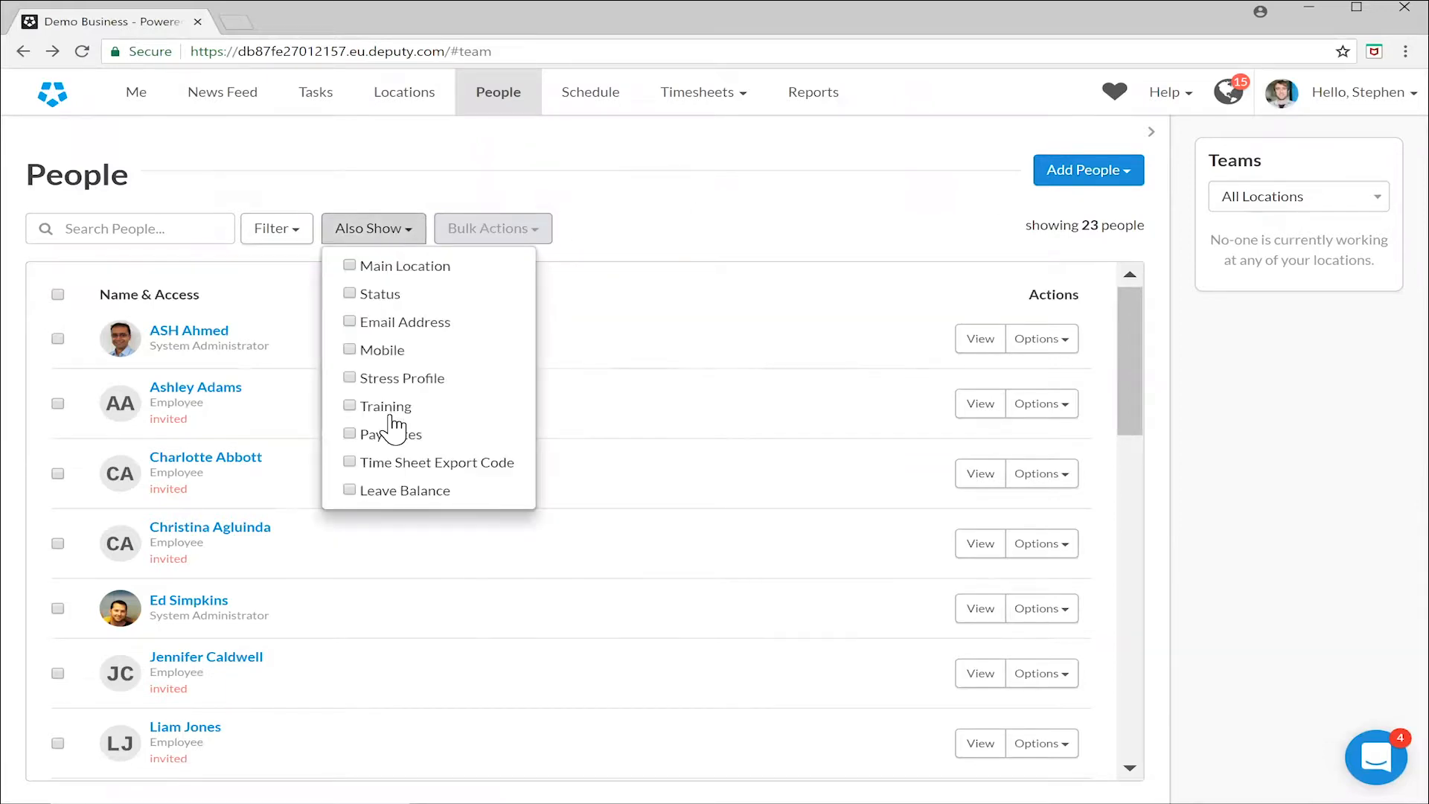
left_click(349, 435)
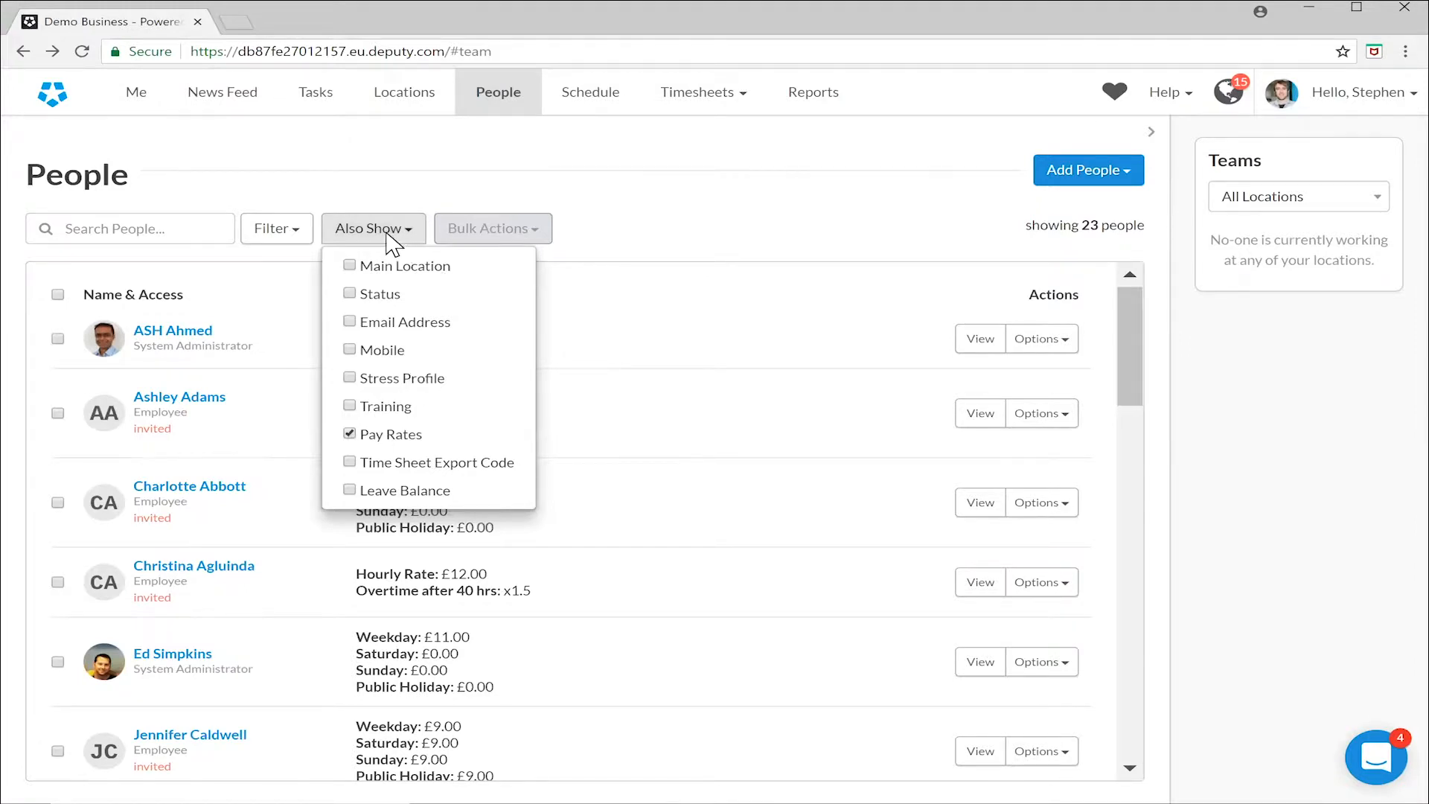
left_click(349, 463)
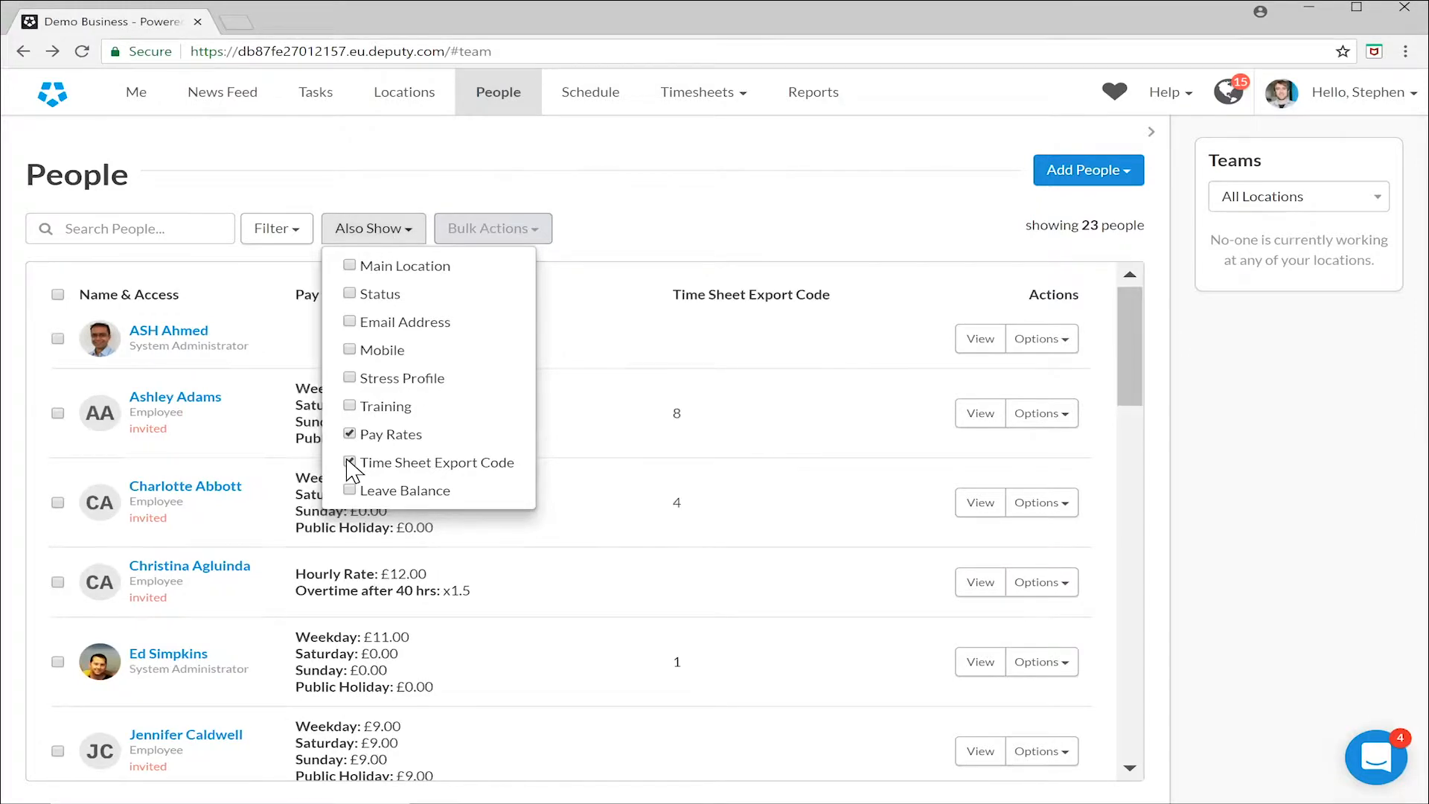
left_click(744, 216)
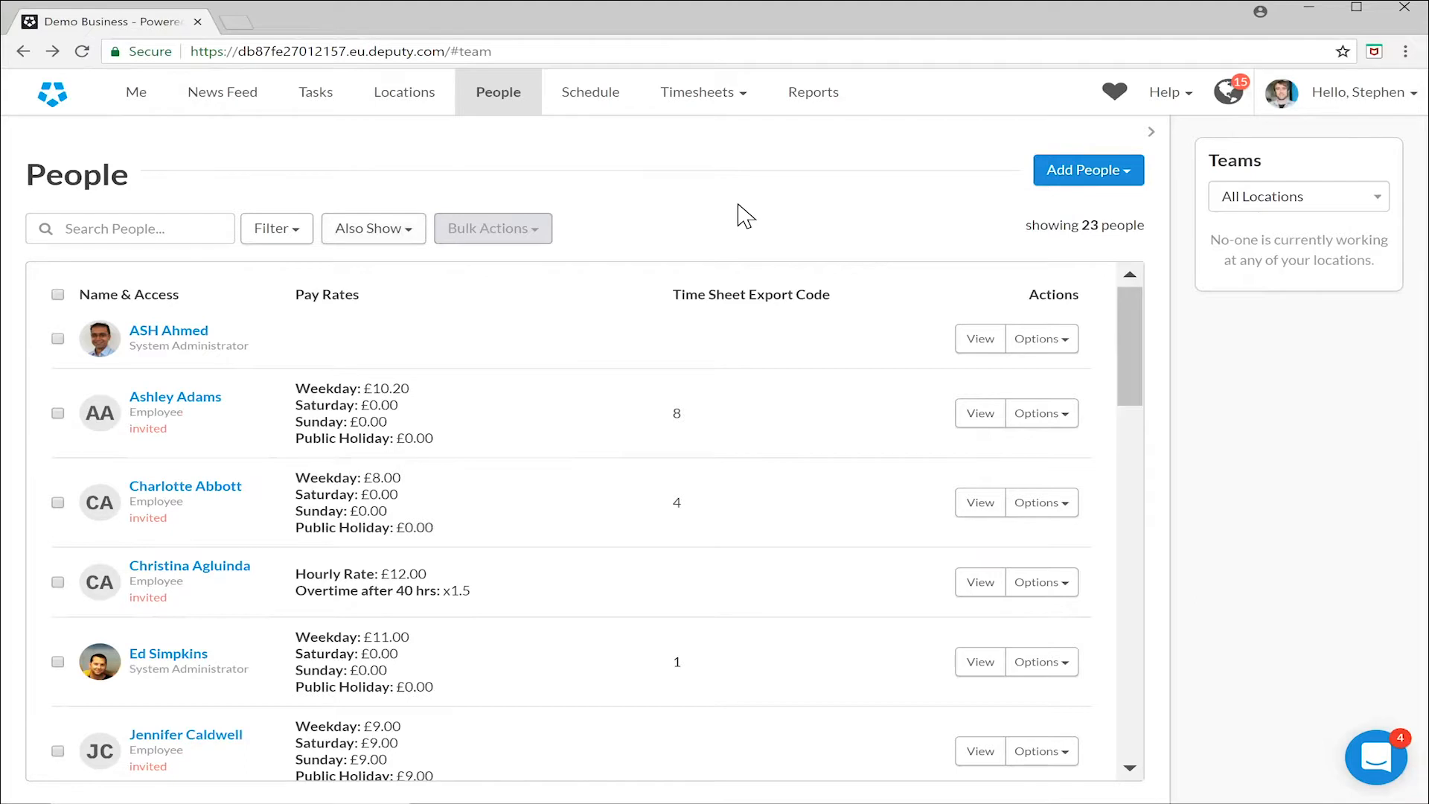
- Filter the people list with Has Time Sheet Export Code set to Yes
left_click(289, 227)
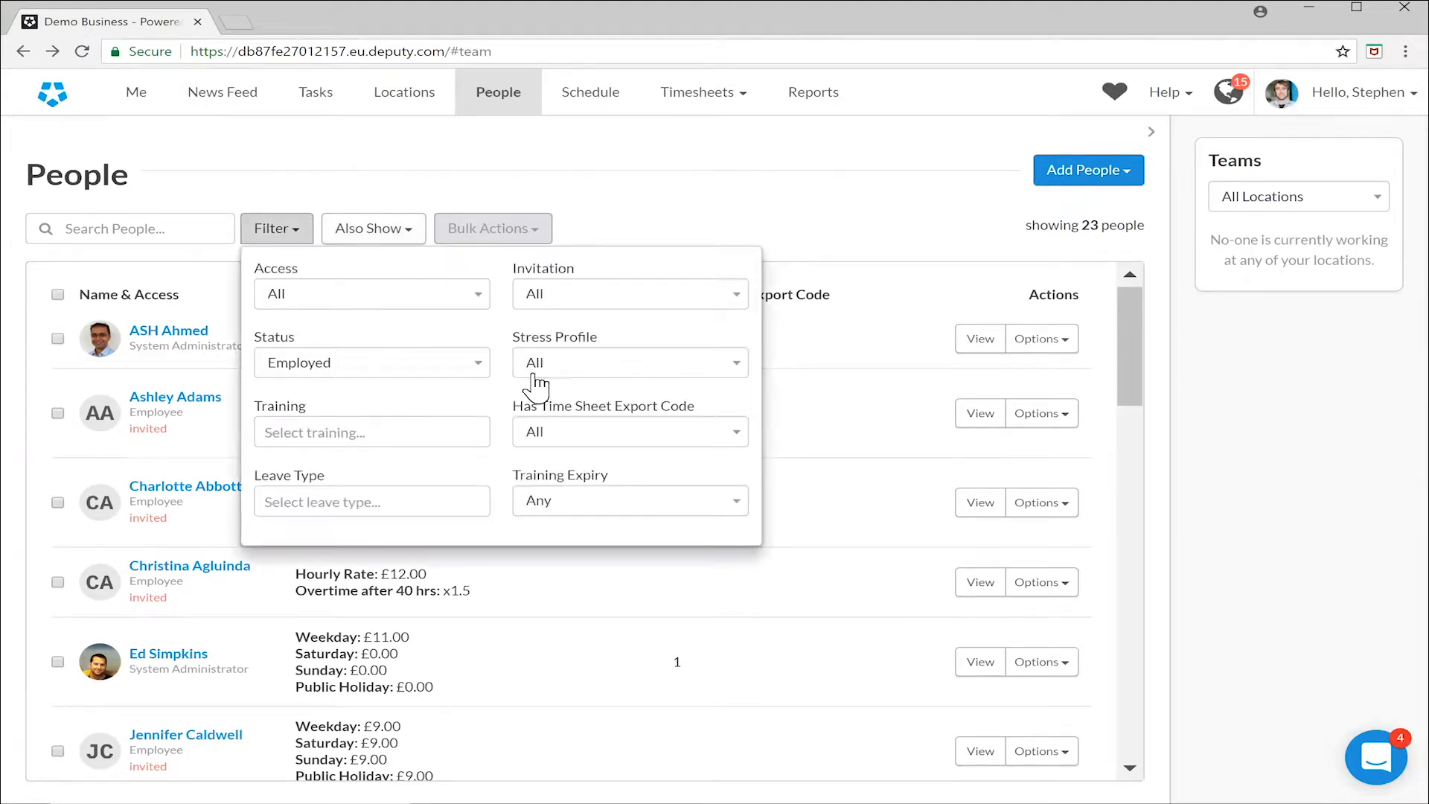
right_click(627, 424)
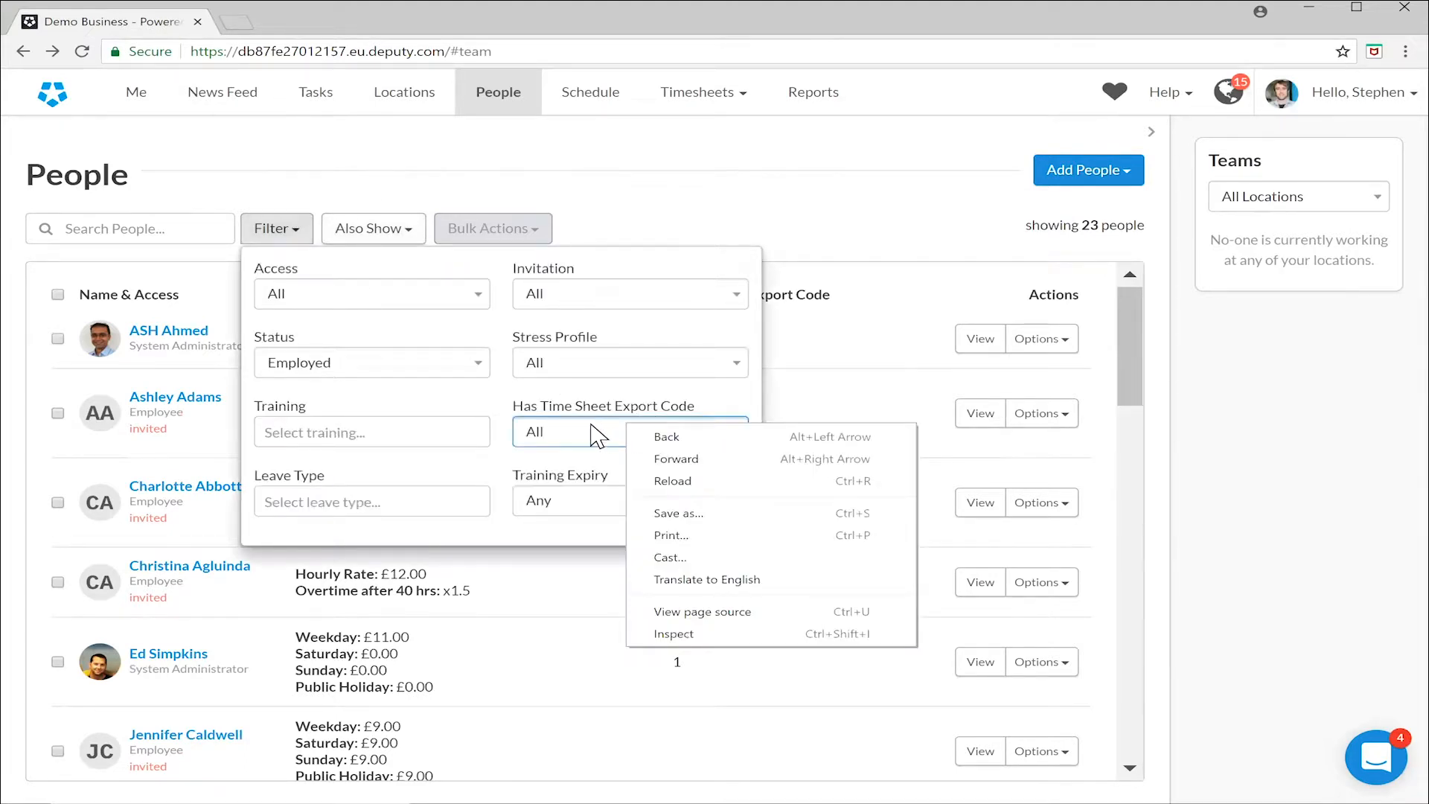
left_click(592, 428)
left_click(591, 428)
left_click(591, 426)
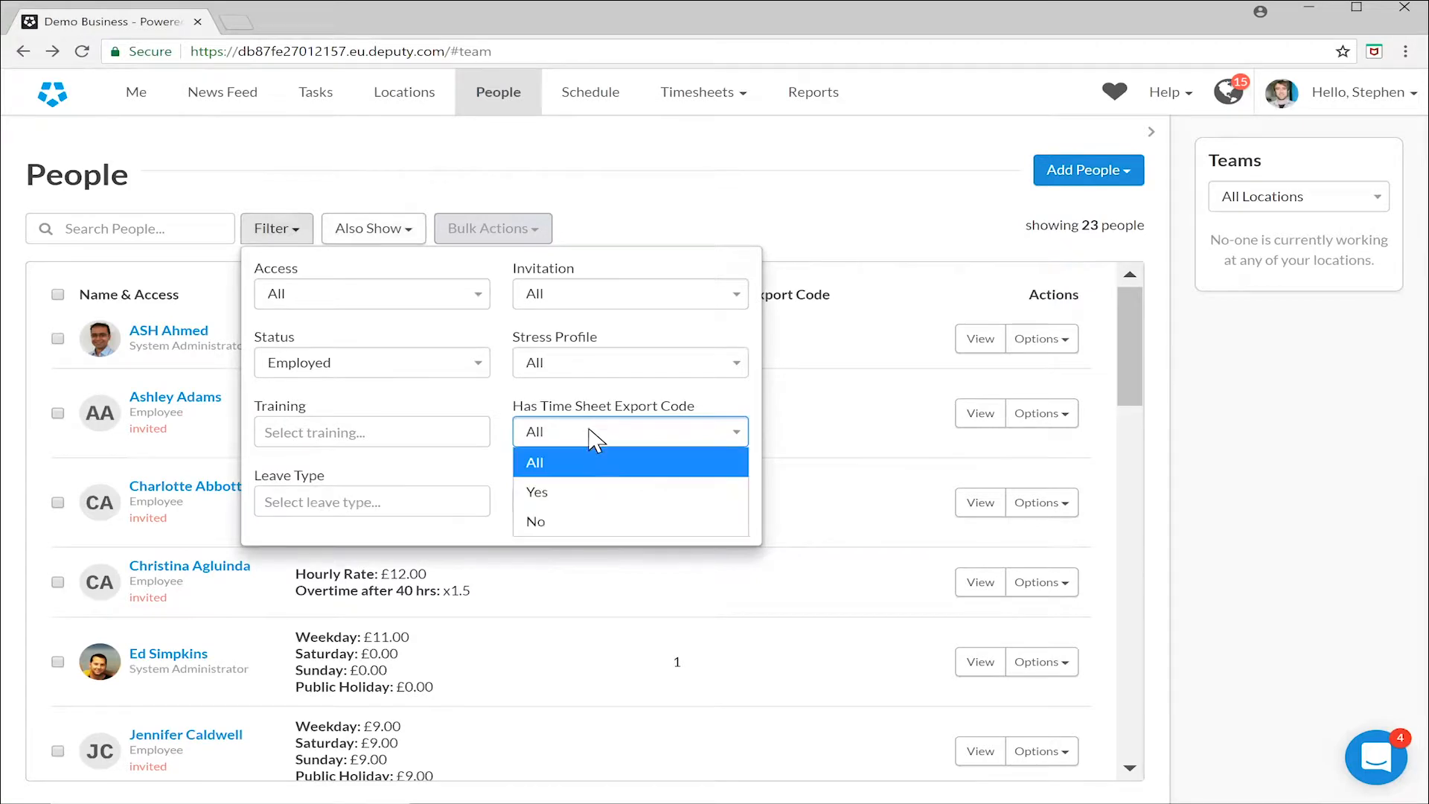
left_click(573, 494)
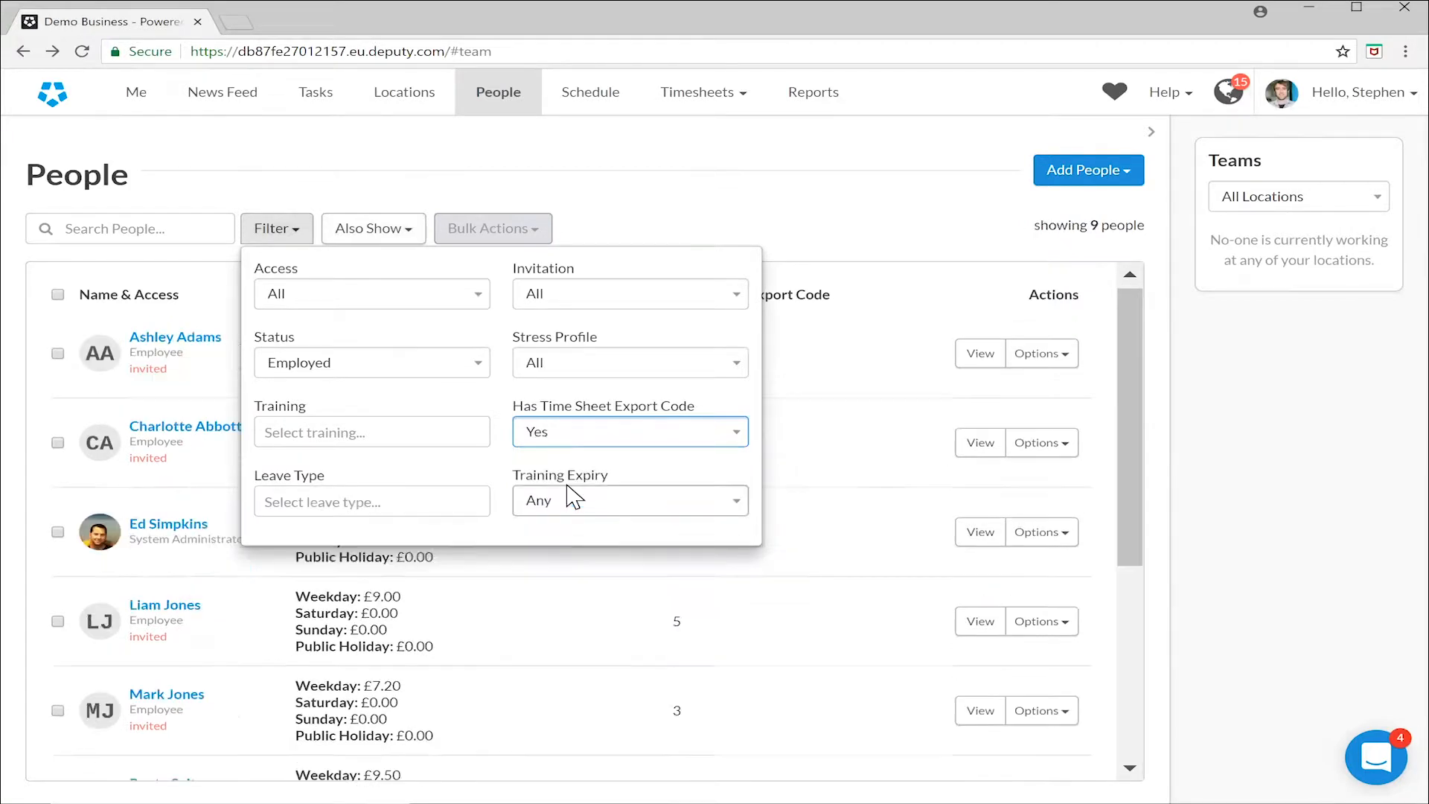
left_click(867, 229)
- Compare the filtered people's export codes with the Sage 50 Payroll employee references, selecting the fifth employee there
scroll(834, 429, "down", 2)
scroll(834, 430, "up", 2)
scroll(834, 430, "down", 2)
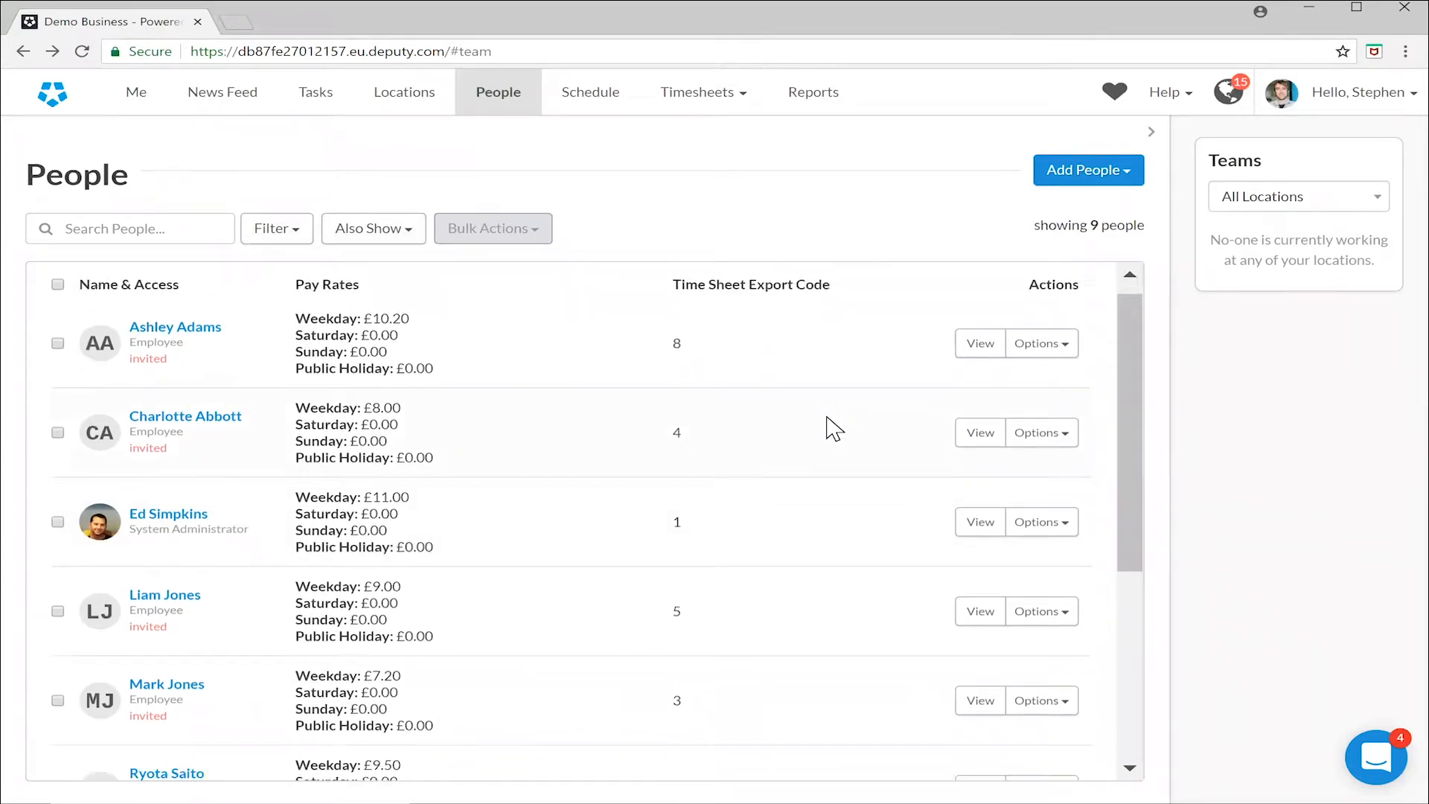
scroll(827, 418, "down", 1)
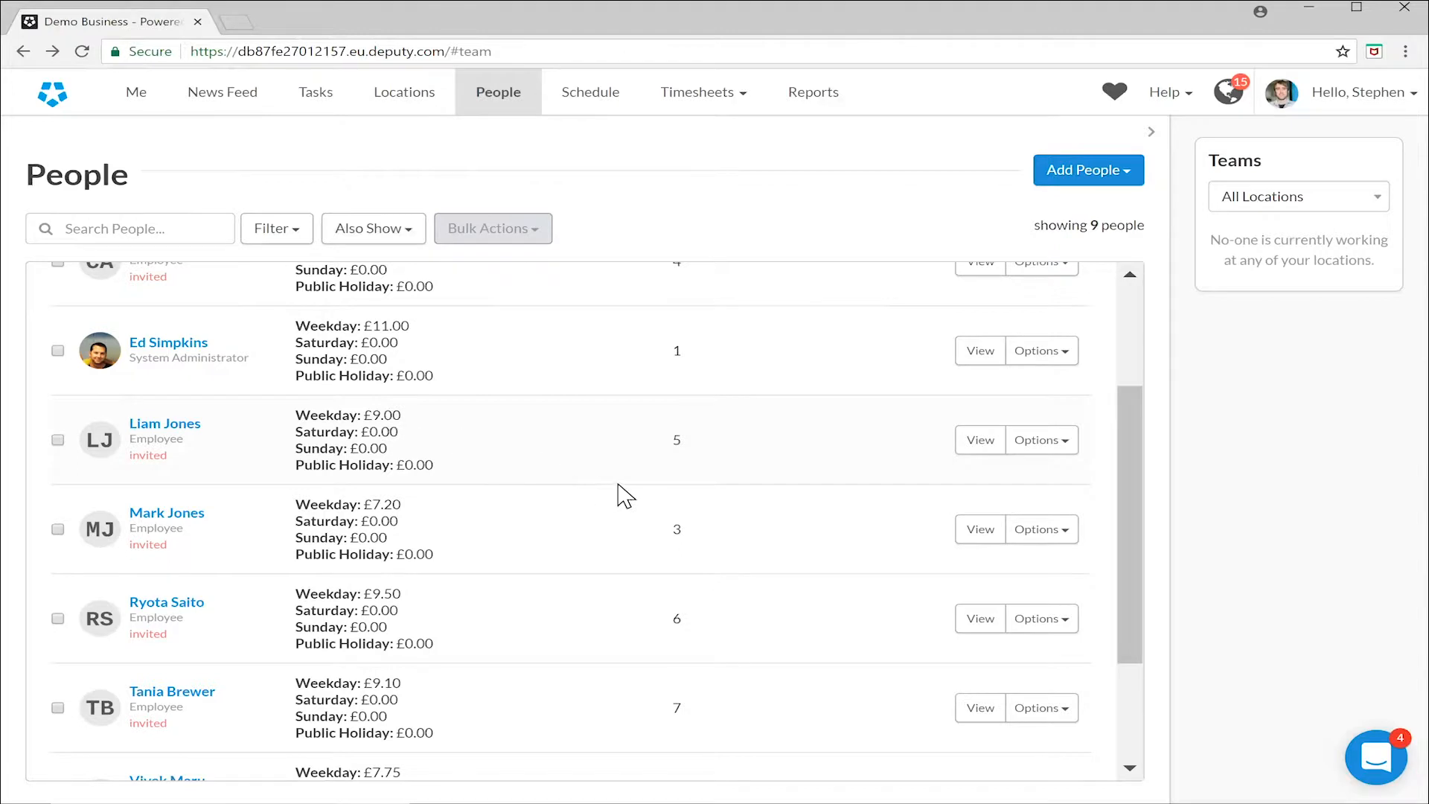
key("alt+Tab")
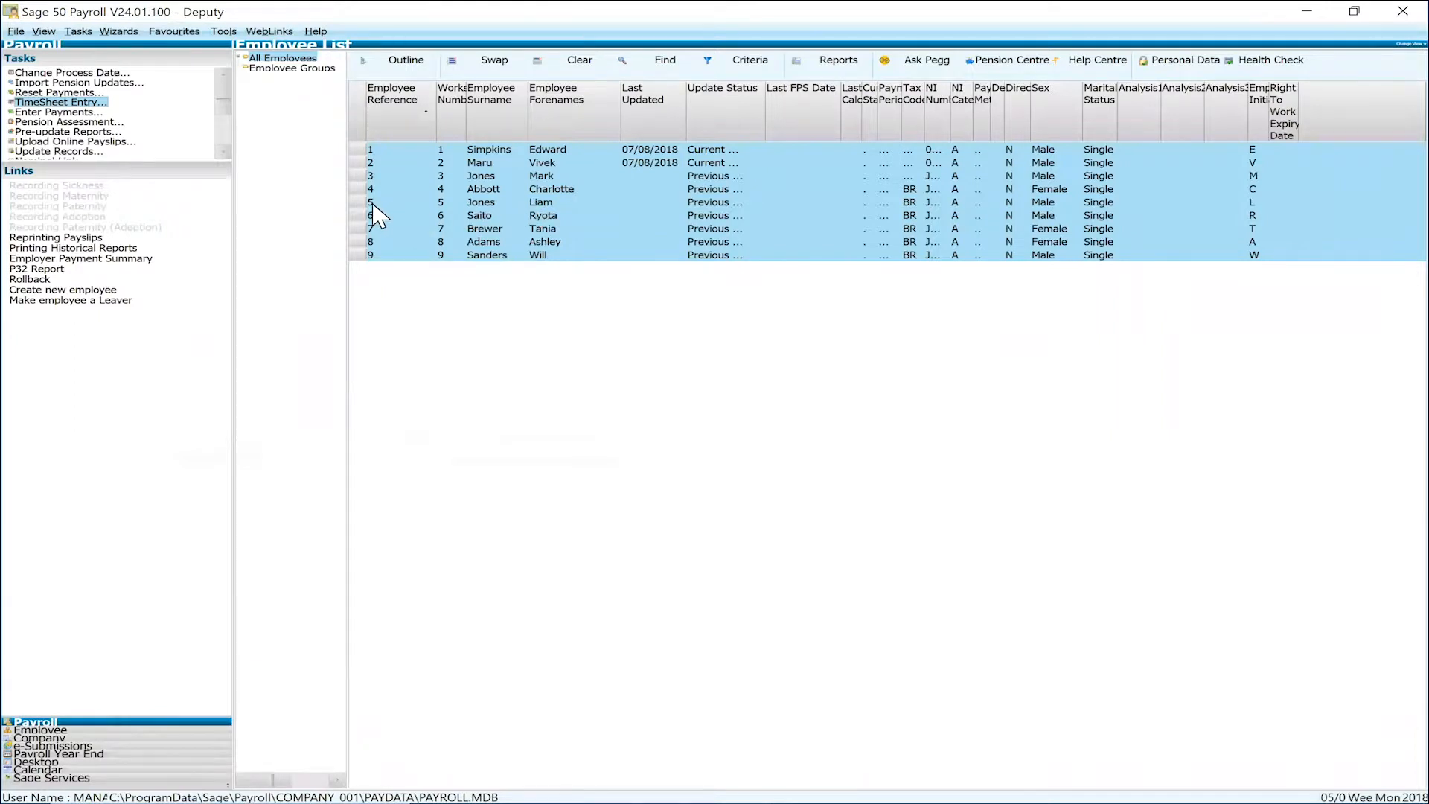
left_click(429, 202)
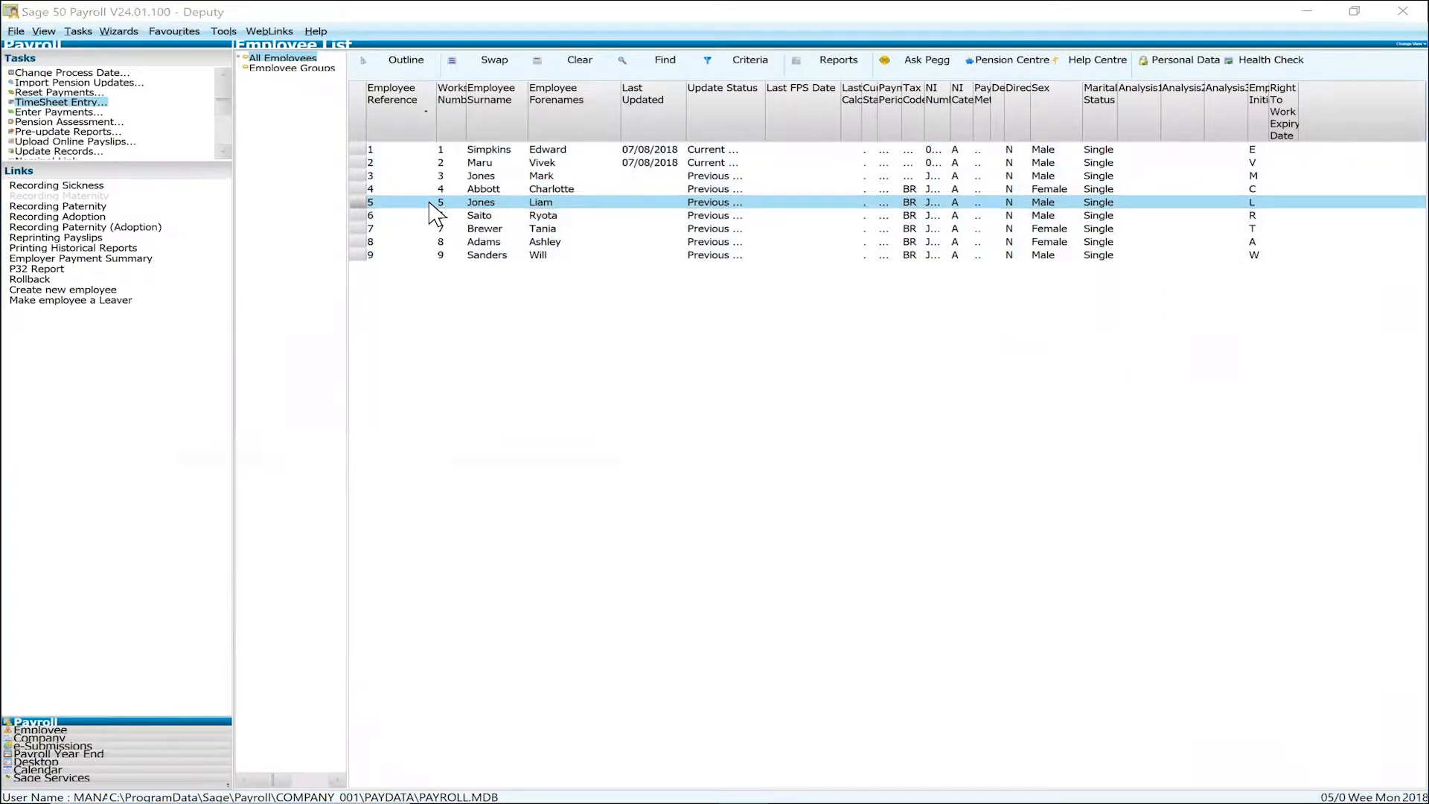
- Check the payment elements in the fifth employee's record, and close the record without making changes
double_click(429, 202)
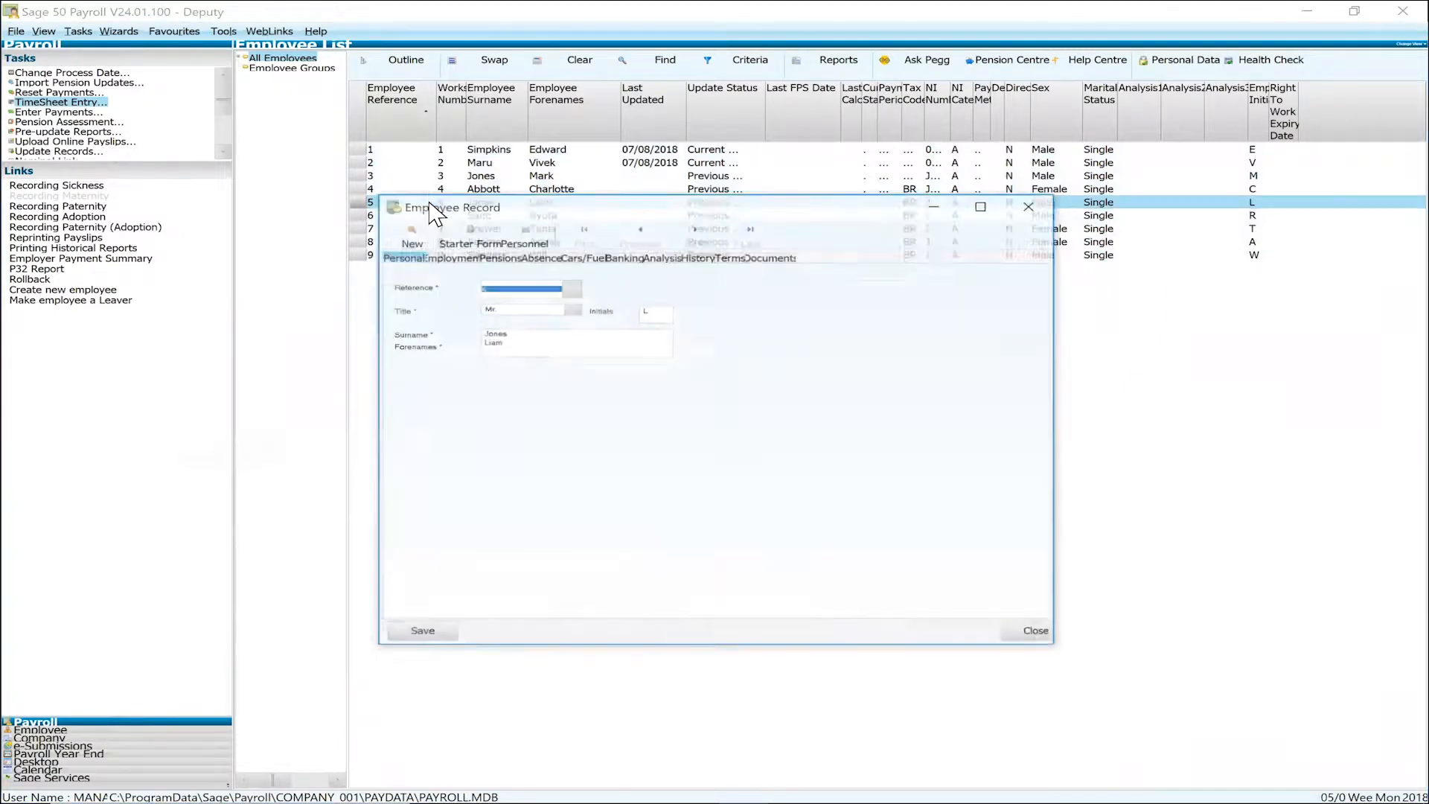
left_click(447, 255)
left_click(448, 594)
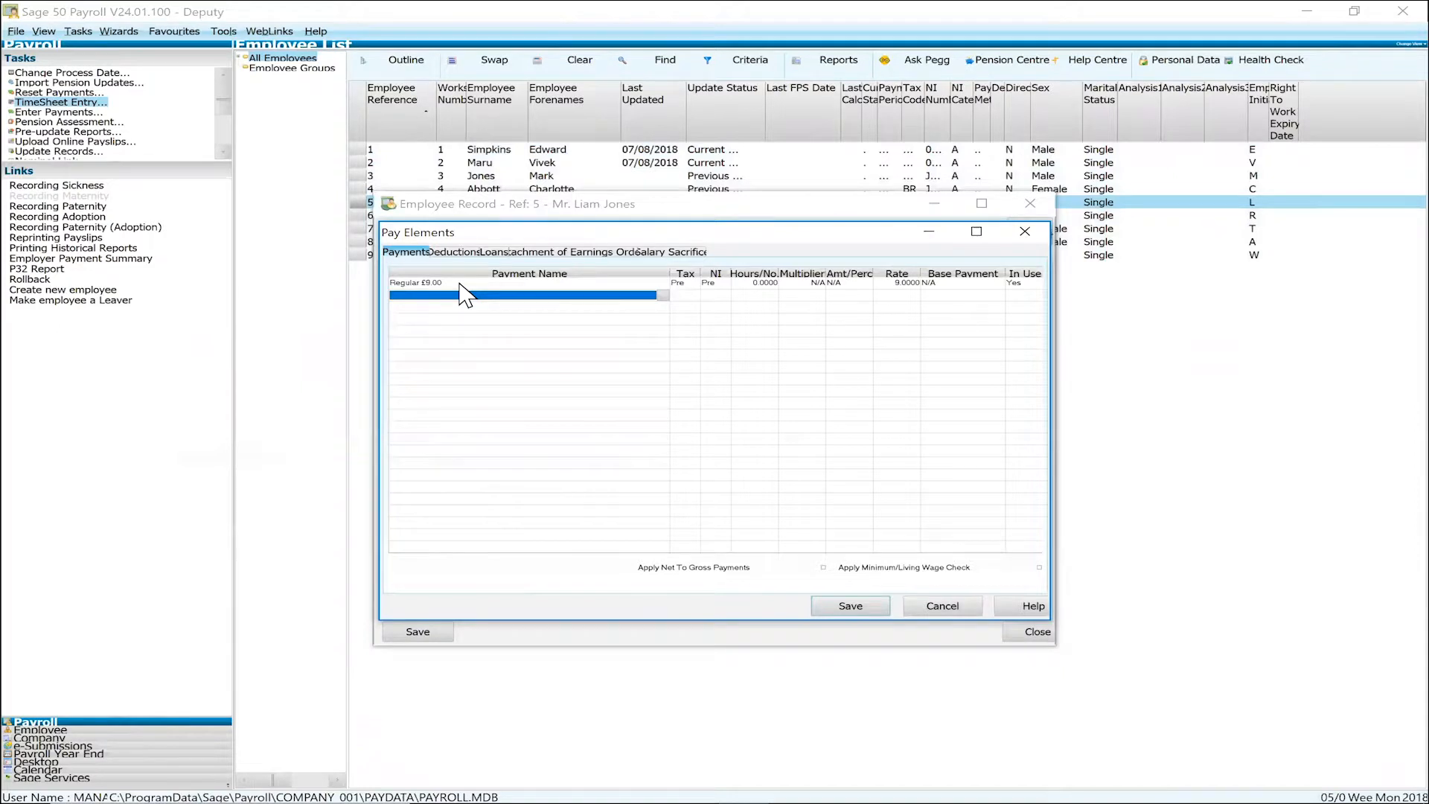
left_click(943, 608)
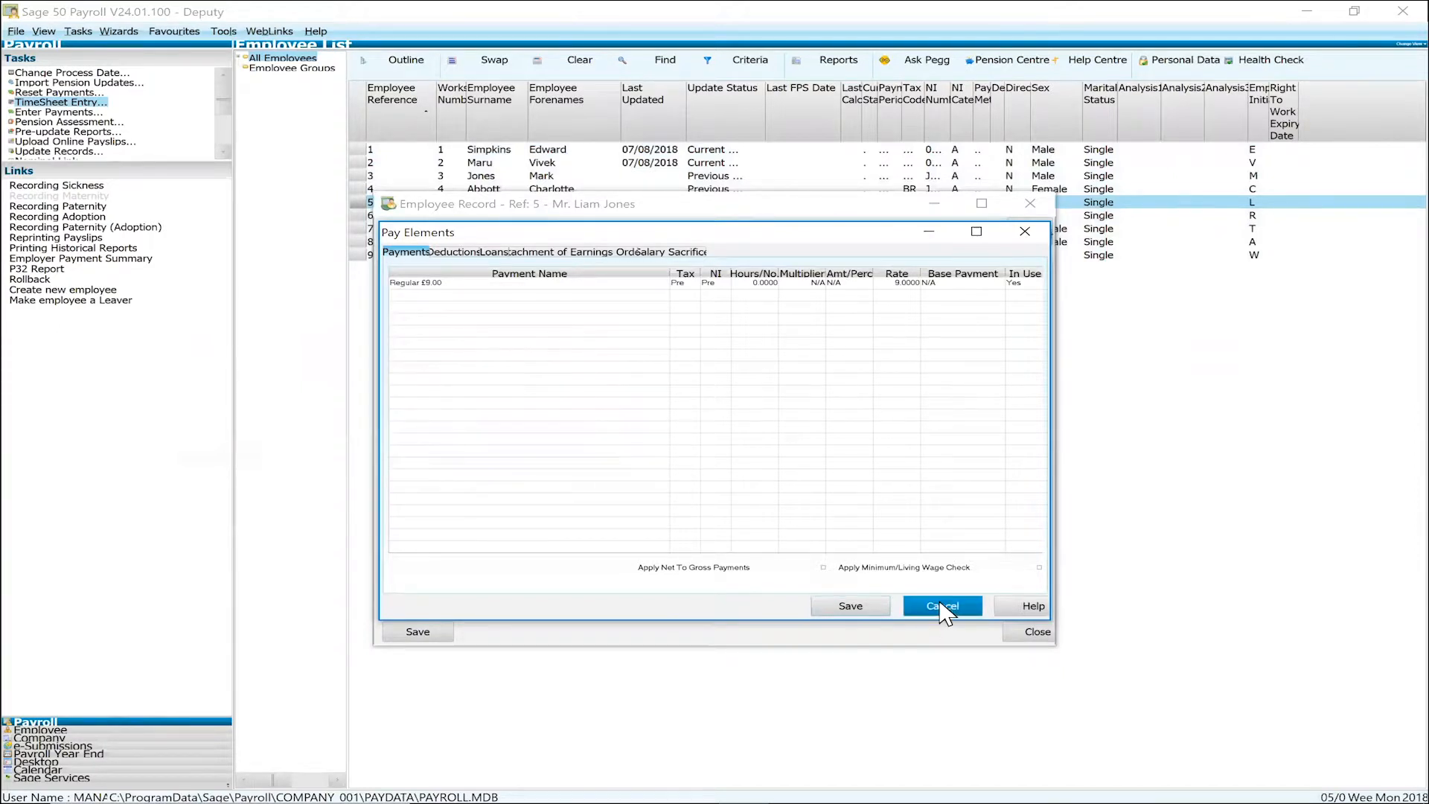
left_click(942, 609)
left_click(1046, 636)
- Switch to Deputy, open the timesheet export page, and select all employees' timesheets grouped by employee
key("alt+Tab")
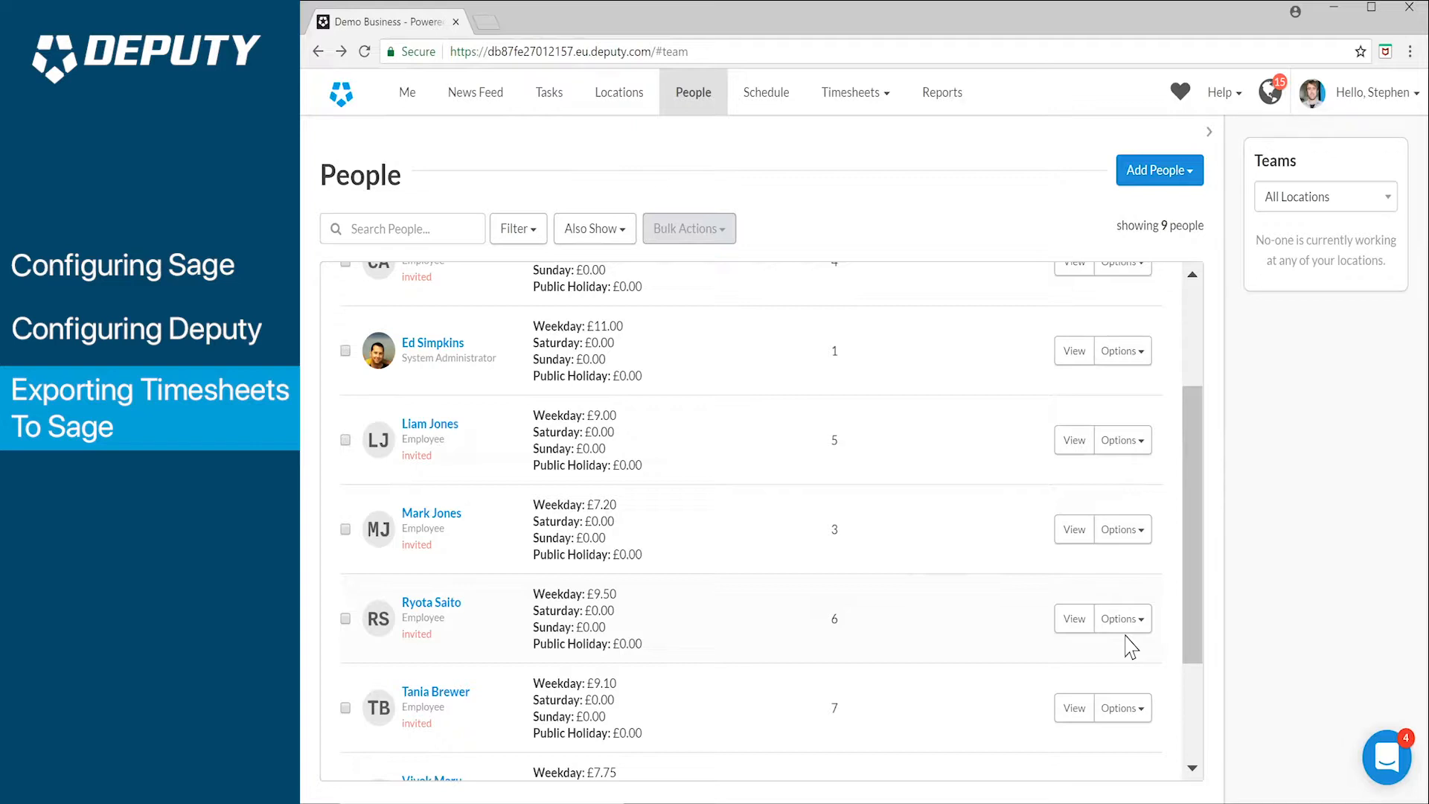
left_click(868, 78)
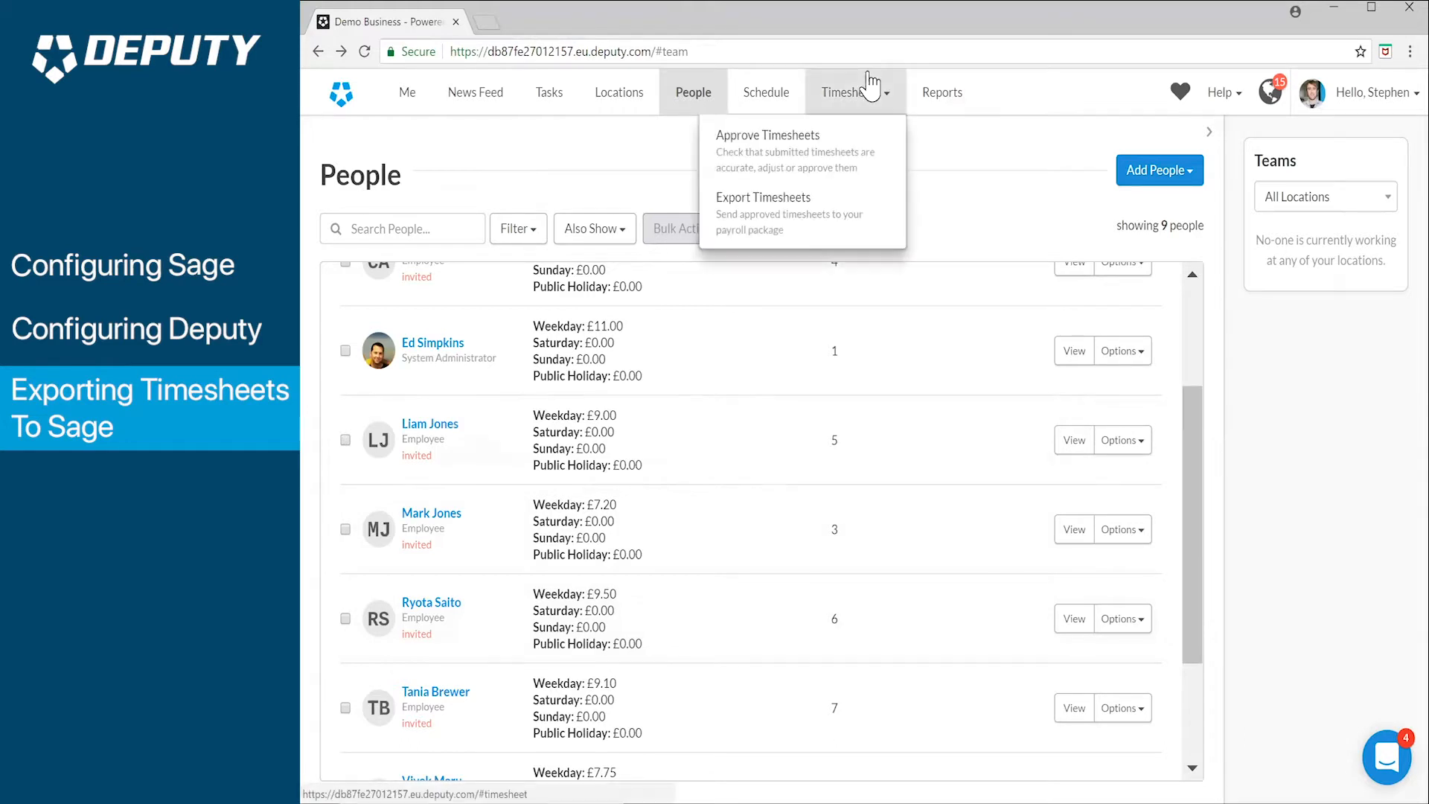
left_click(832, 204)
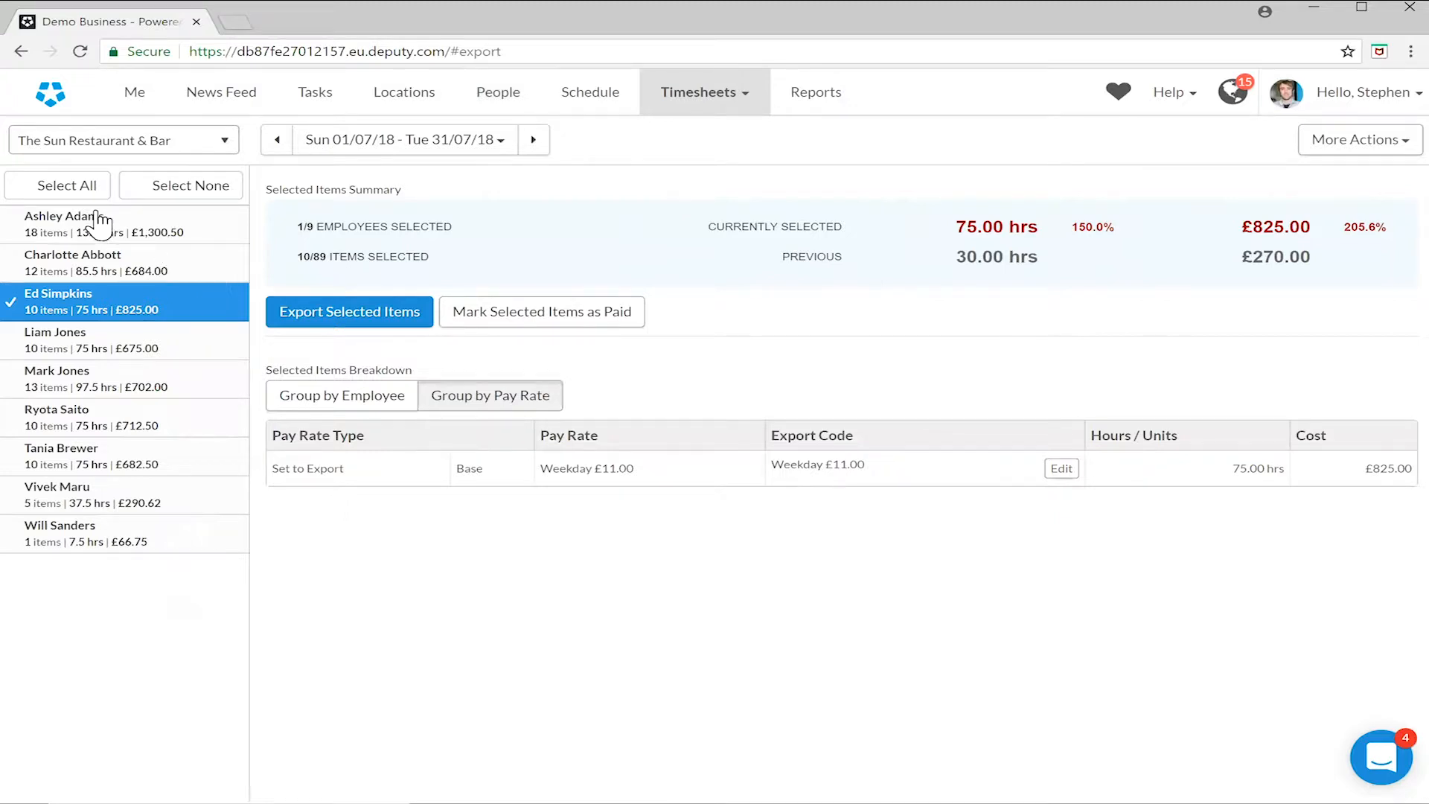
left_click(65, 187)
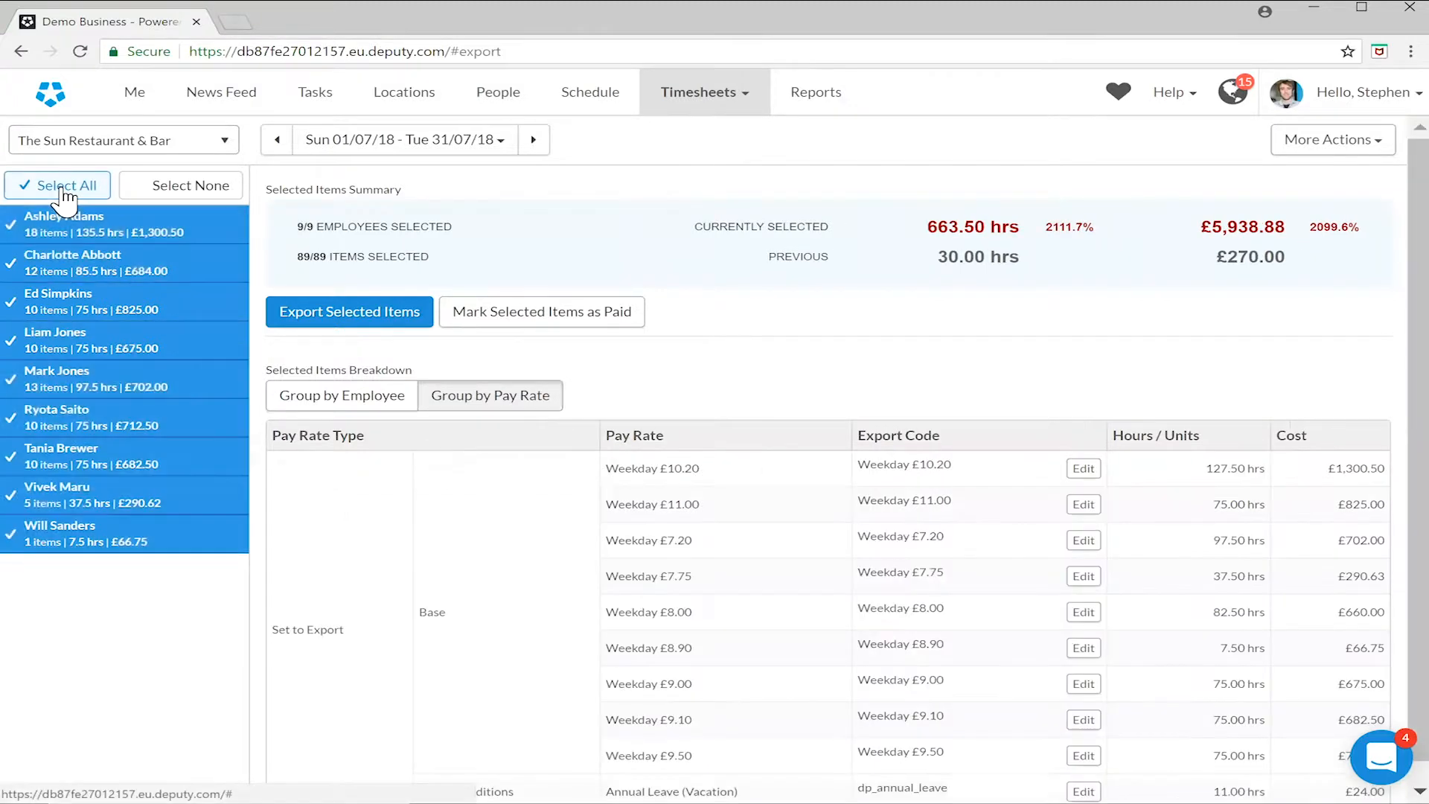
left_click(384, 400)
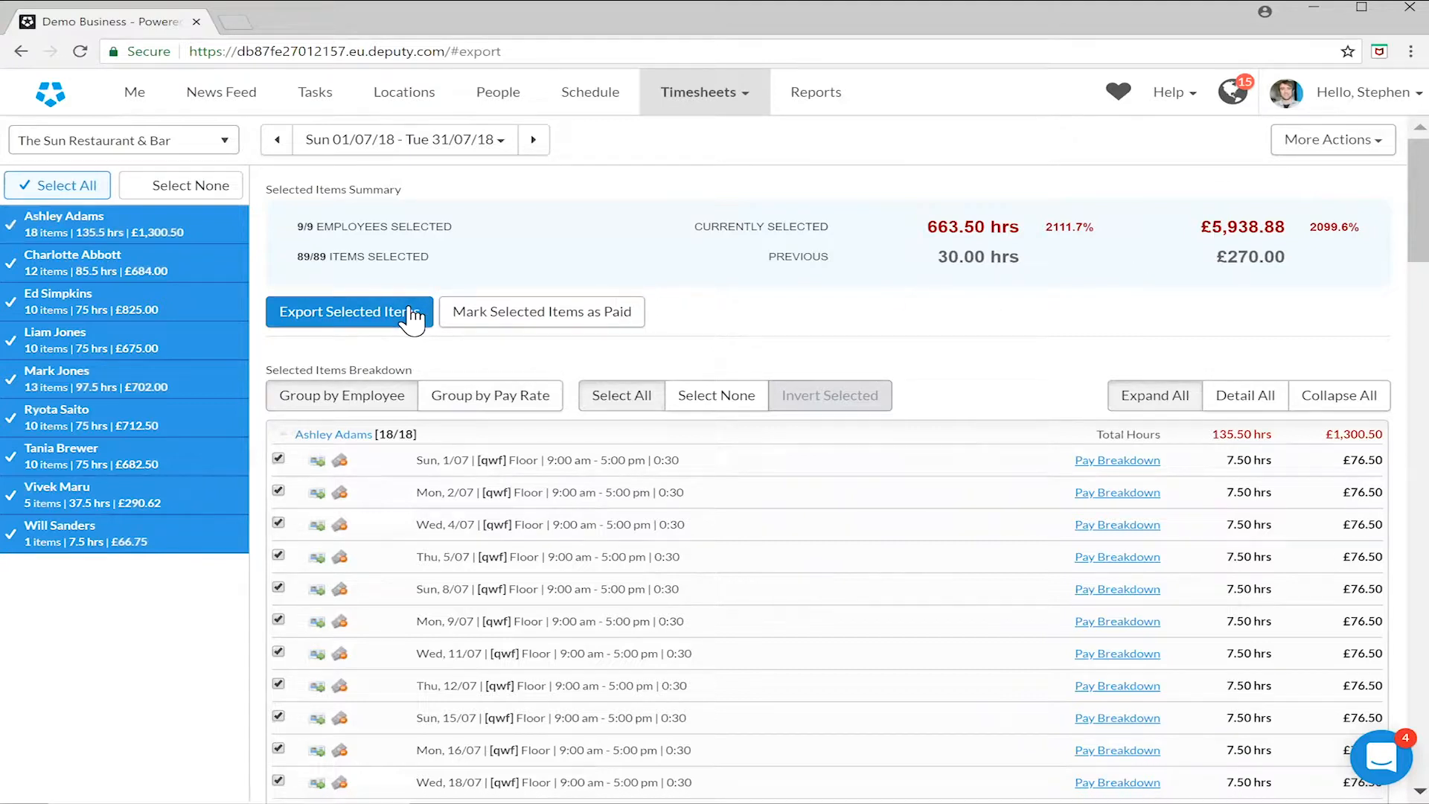
- Start exporting the selected items with Sage 50 Payroll (UK) as the payroll application
left_click(358, 325)
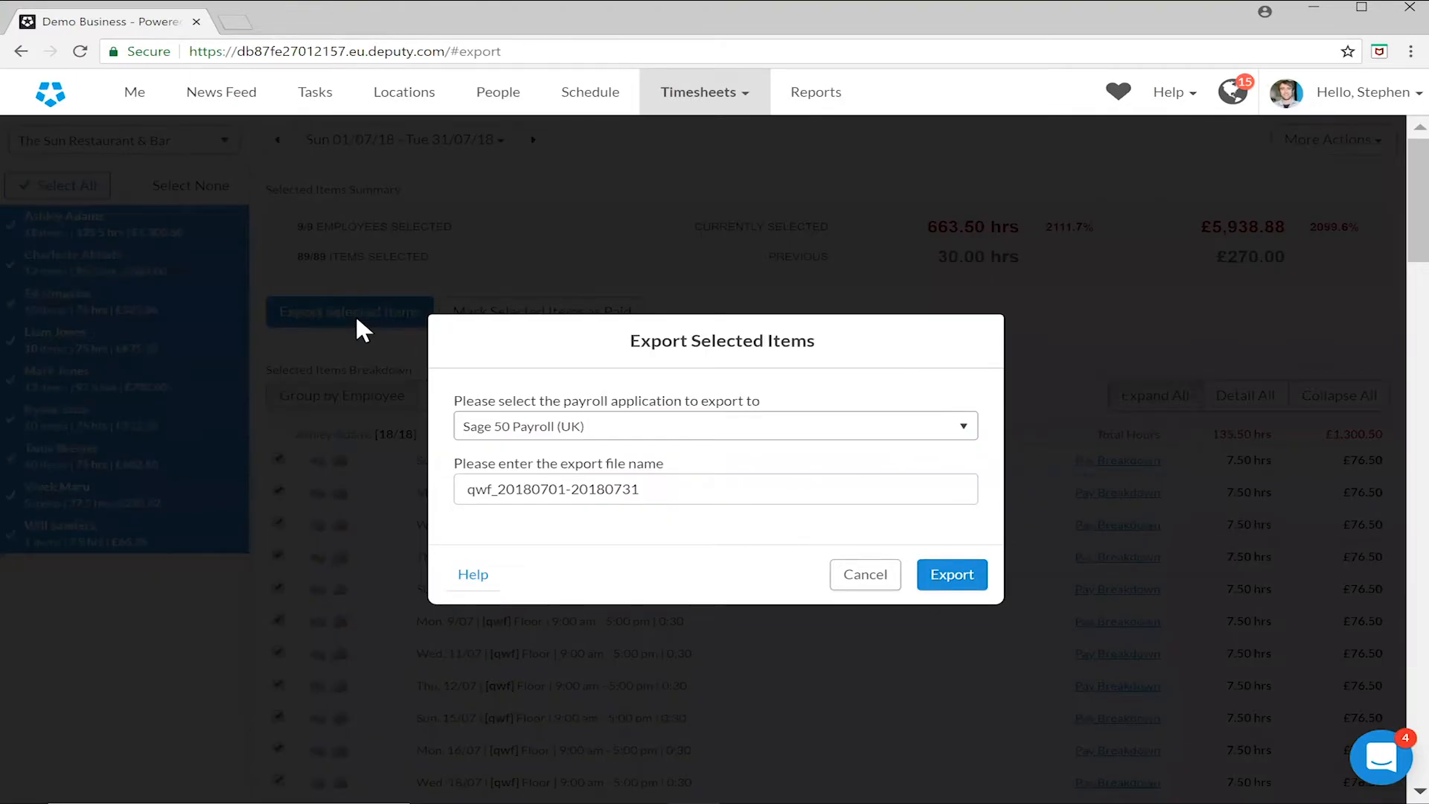
left_click(494, 427)
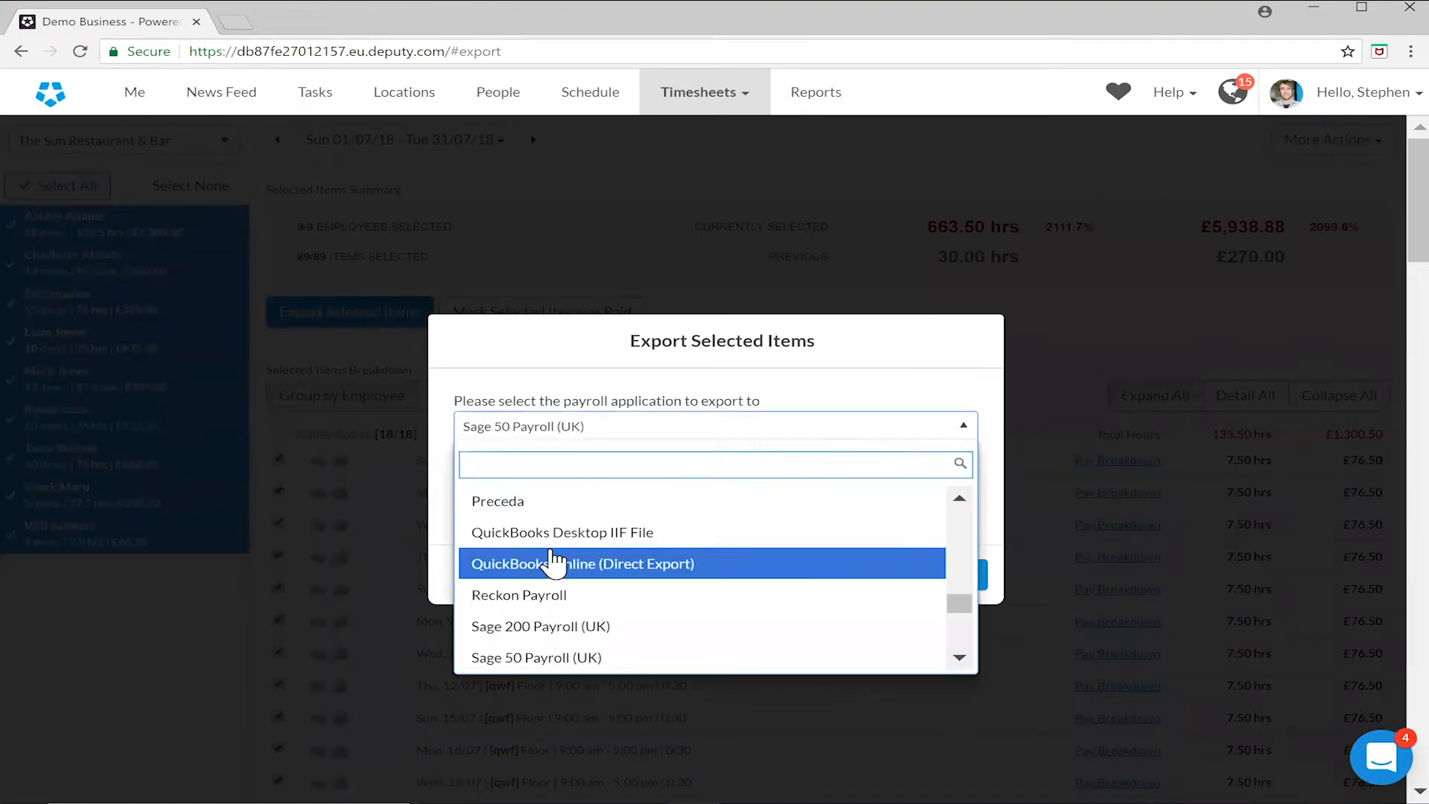
scroll(555, 563, "down", 1)
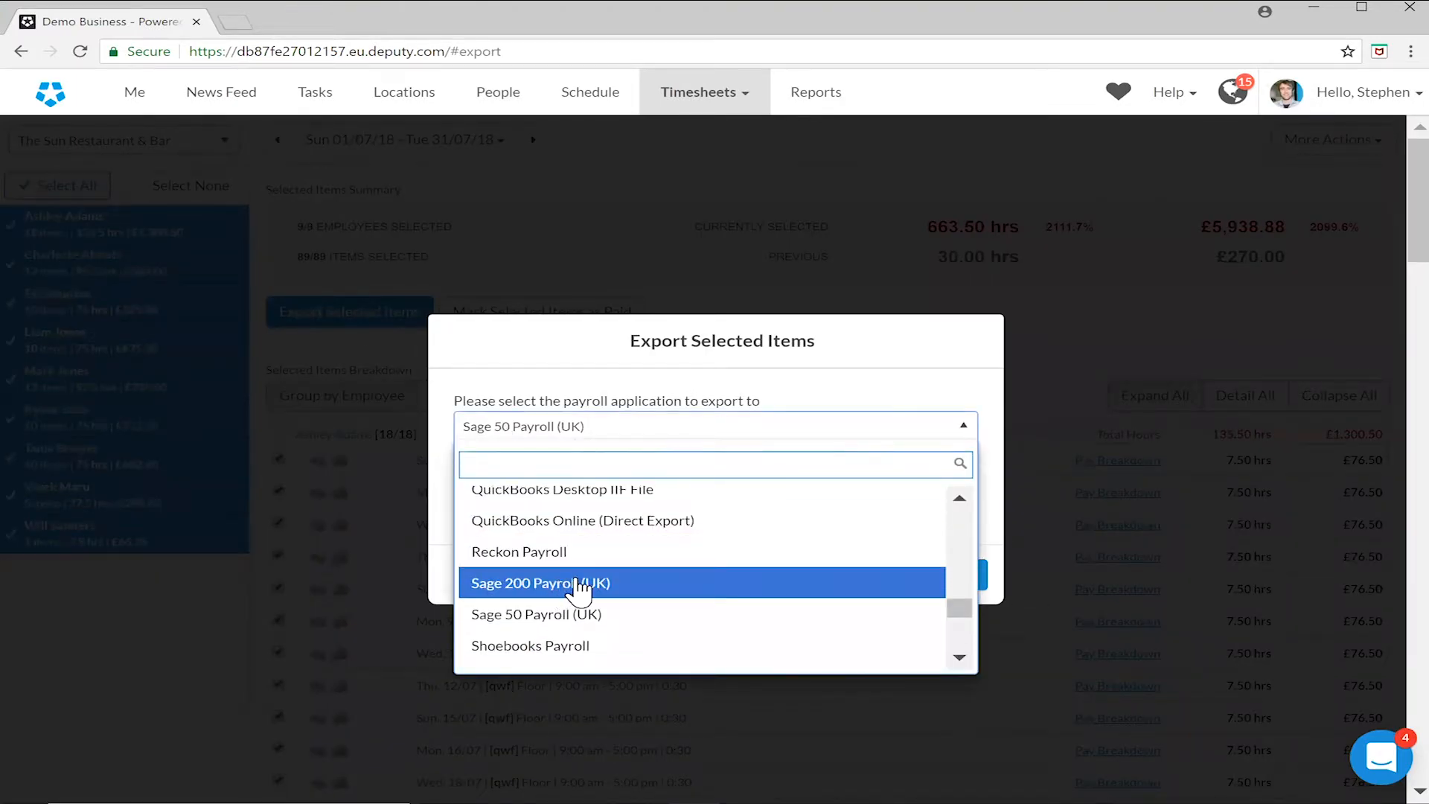
left_click(588, 617)
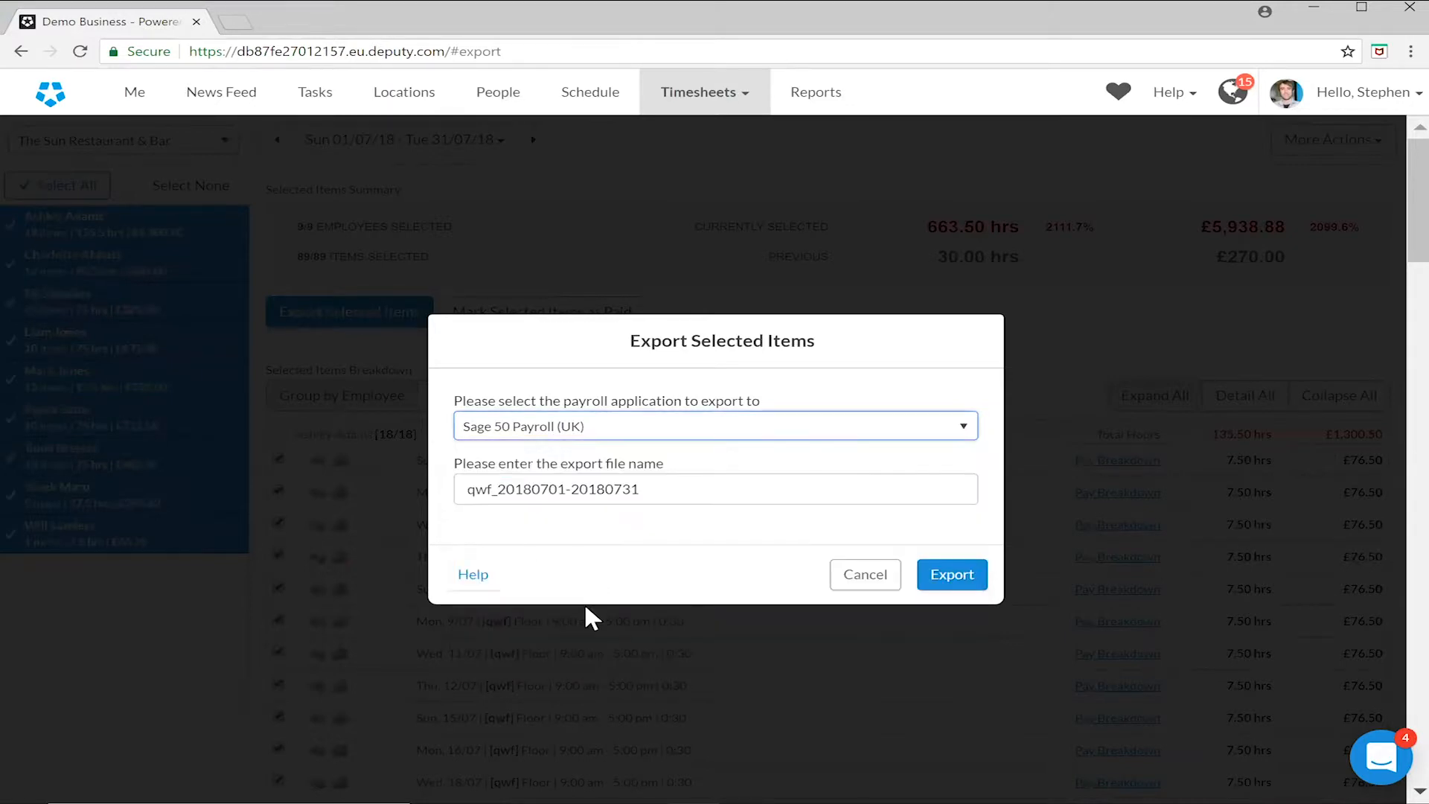
- Name the export file "Sage Import July Payroll" and run the export
left_click(664, 495)
left_click_drag(664, 495, 456, 488)
type("Sage Imp")
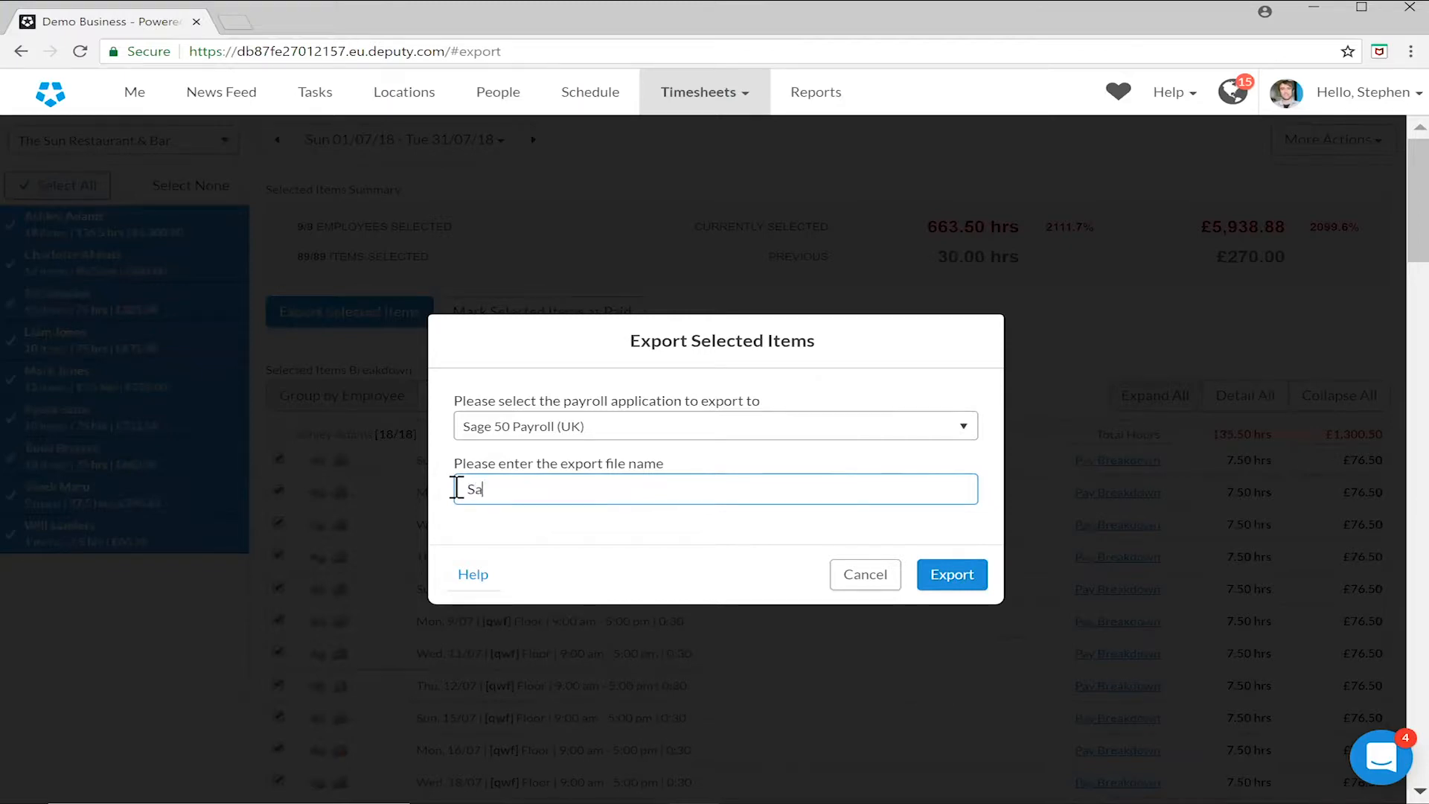
type("ort July Payroll")
left_click(925, 578)
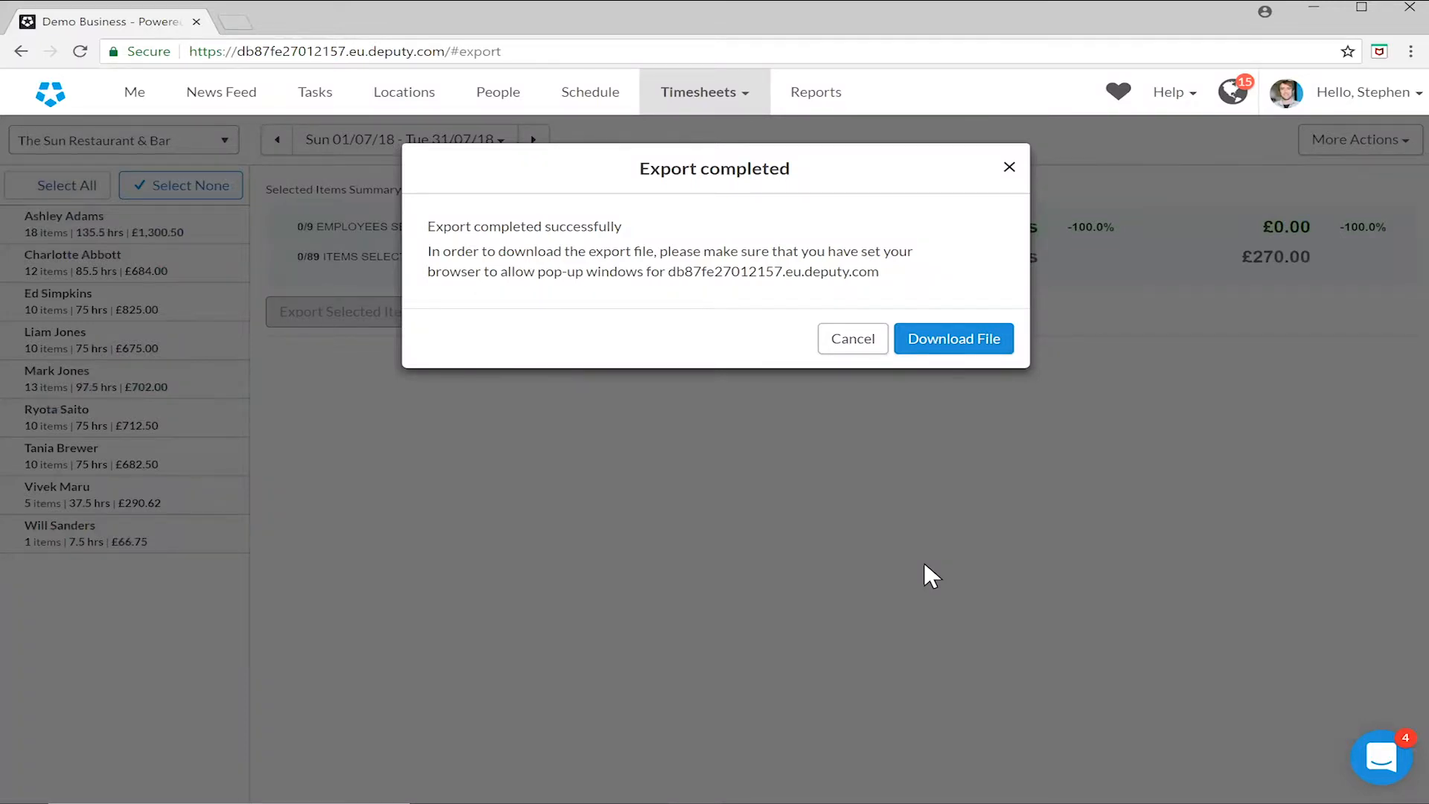
- Download the export file and open it in Excel, widening columns B to F to show their headings
left_click(955, 342)
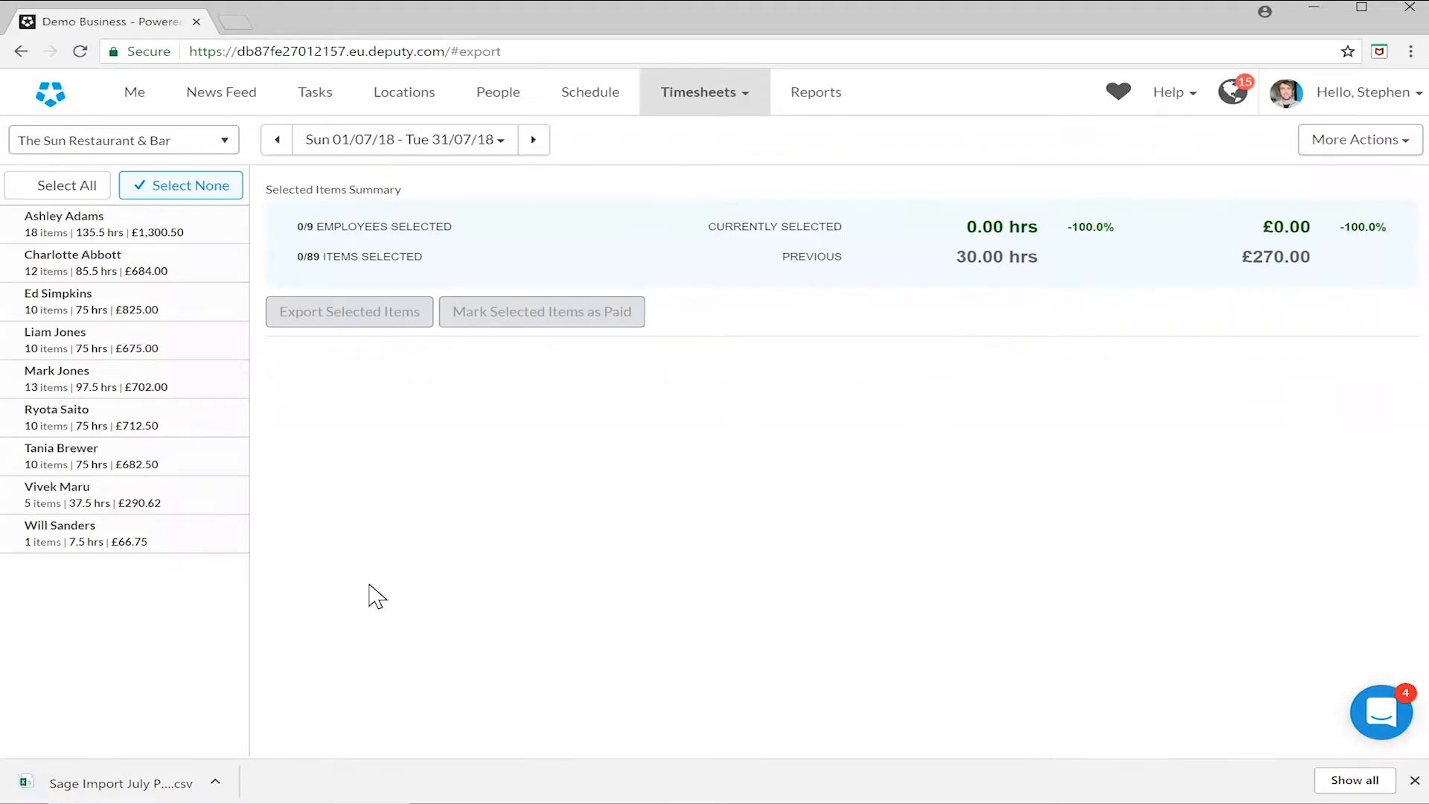
left_click(104, 789)
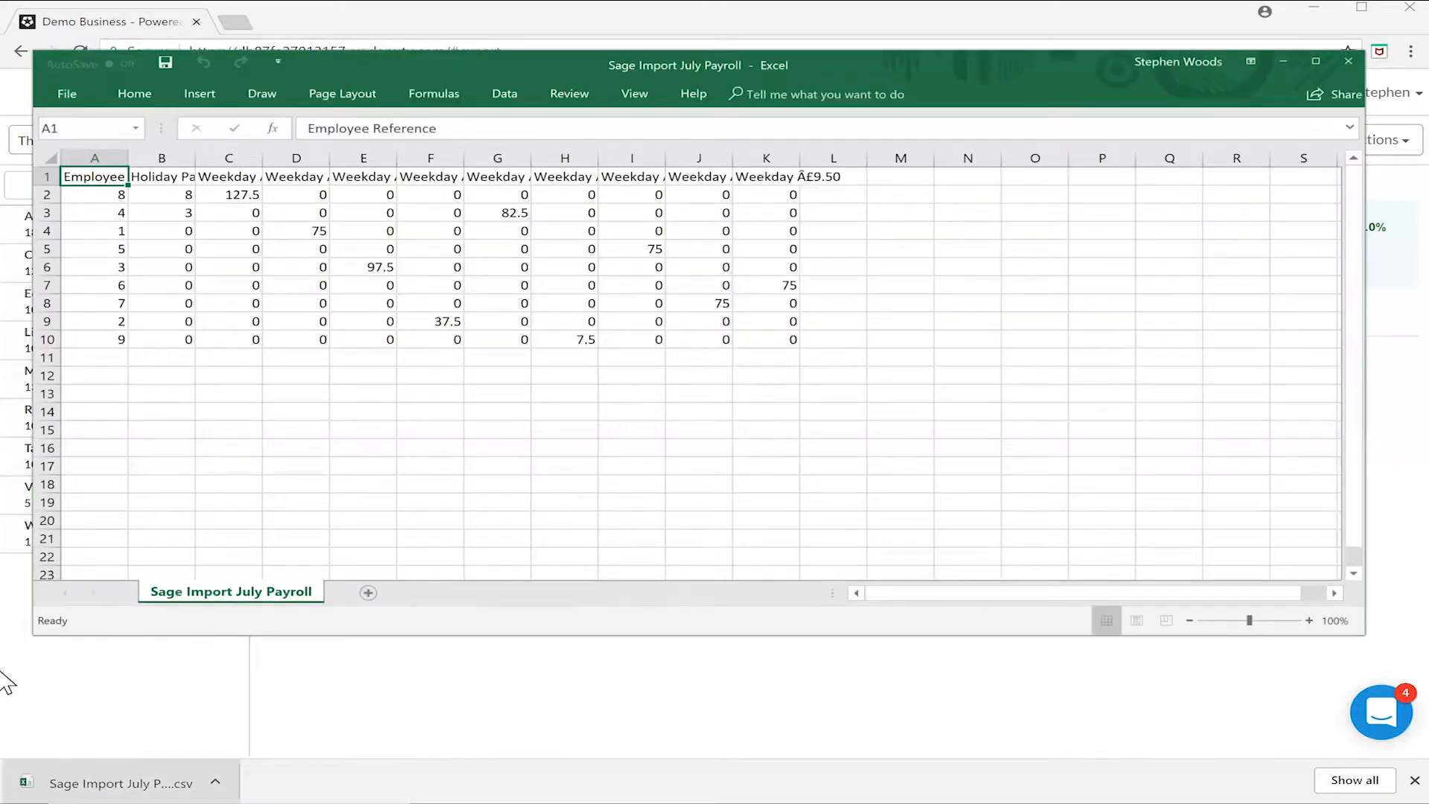
left_click_drag(195, 190, 919, 185)
- Compare the employee reference in cell A4 with the Sage 50 Payroll employee list, and return to the Excel sheet
left_click(116, 258)
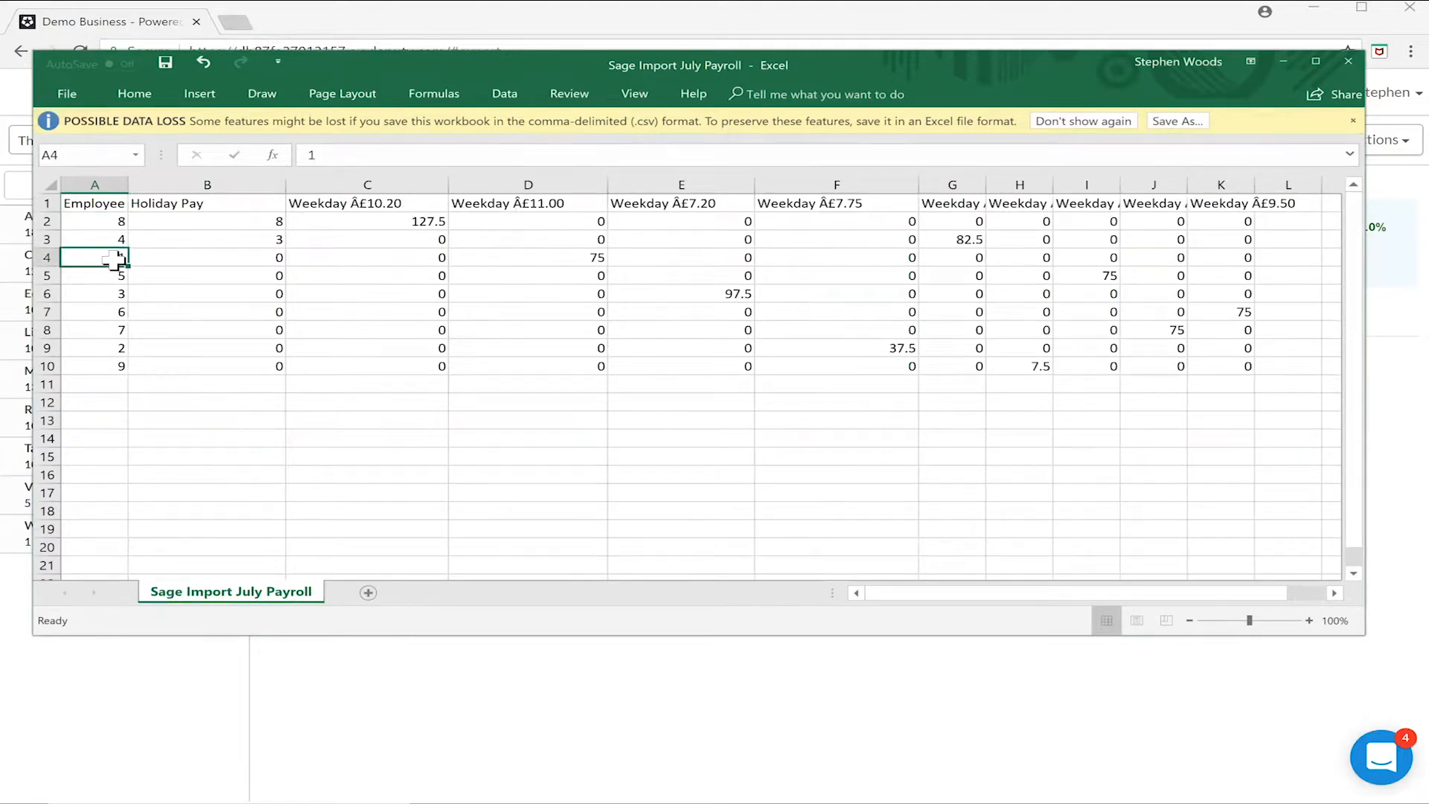
key("alt+Tab")
key("alt+Tab")
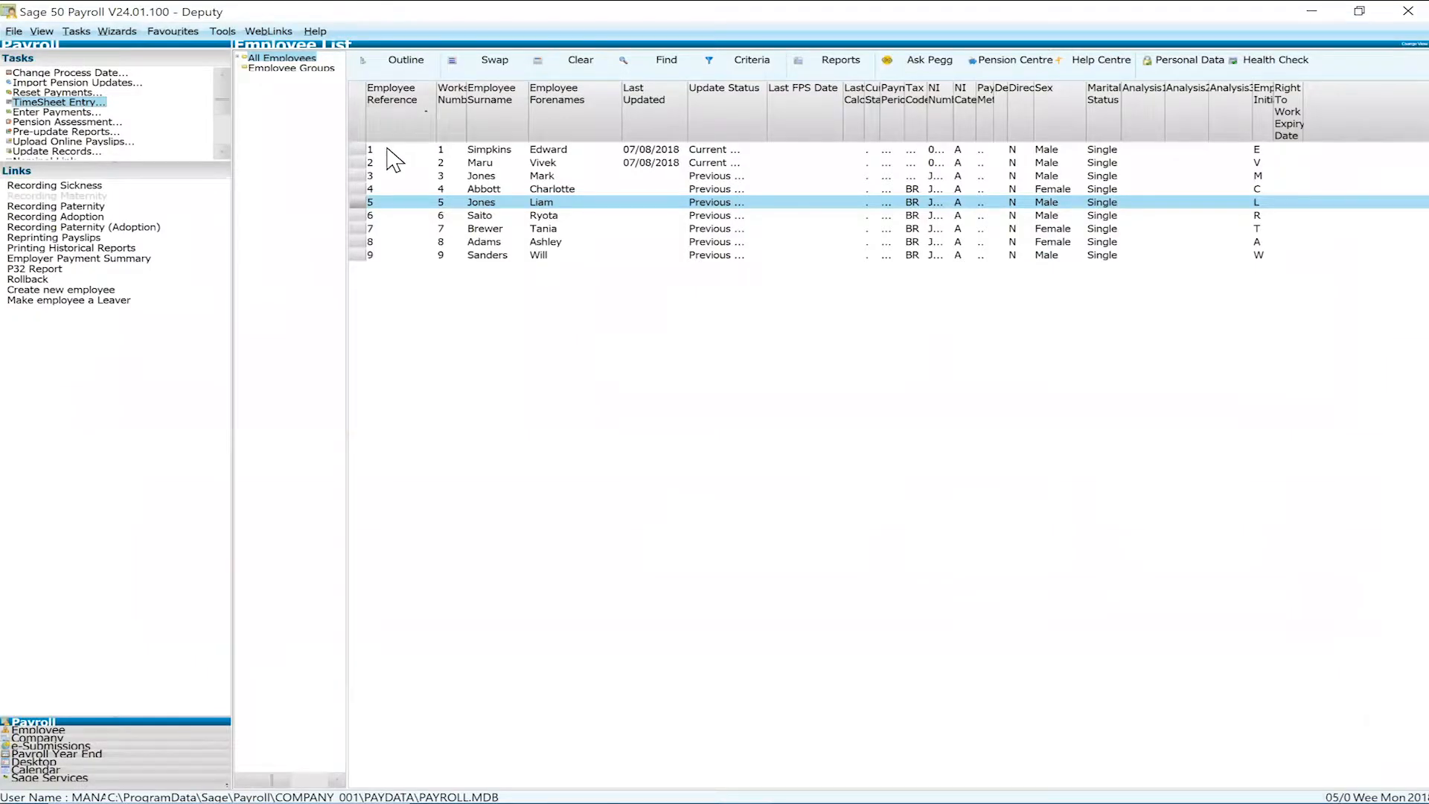
key("alt+Tab")
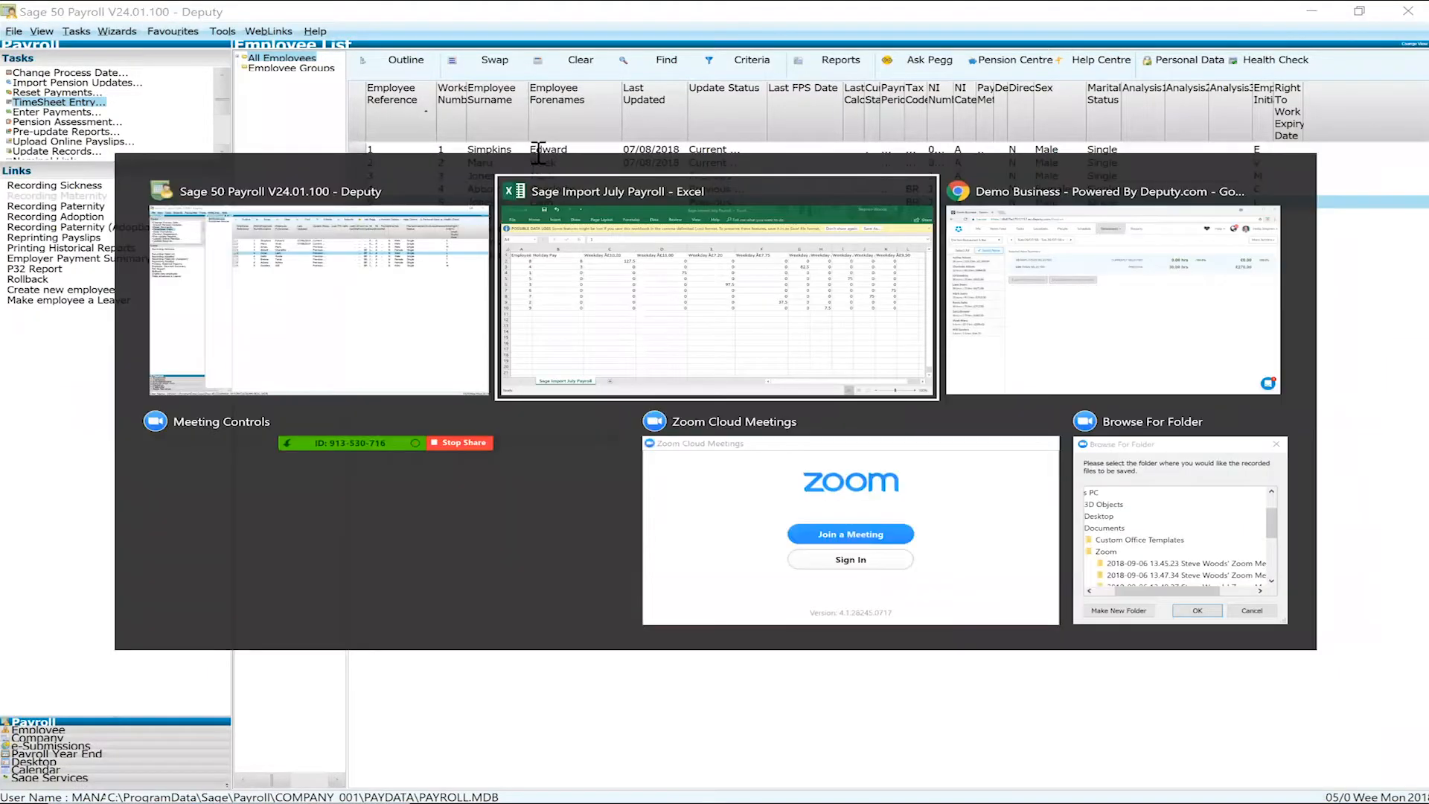
- Examine the hours for employee reference 1 in row 4 against the Weekday £11.00 column heading
key("Right")
key("Right")
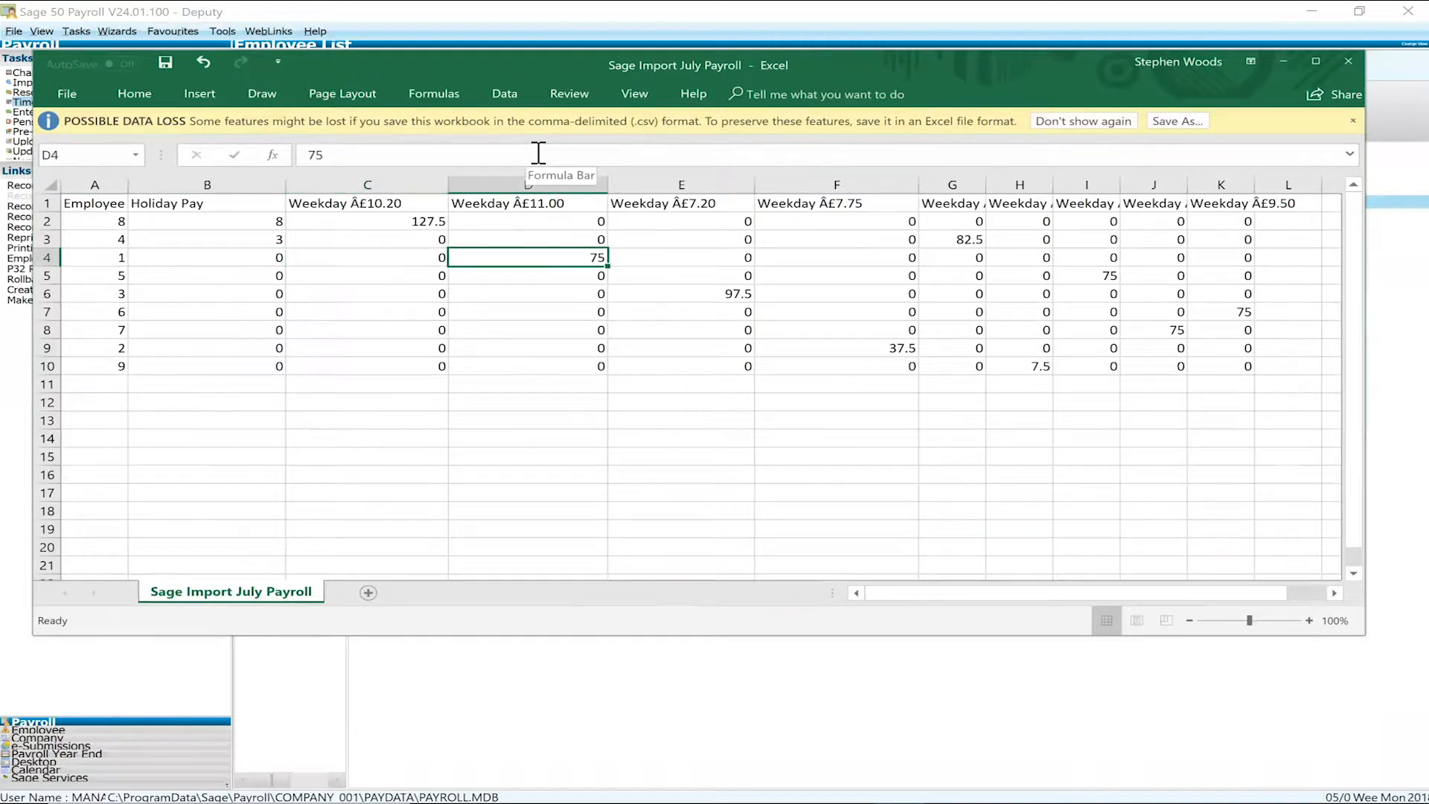
key("Up")
key("Up")
key("Up")
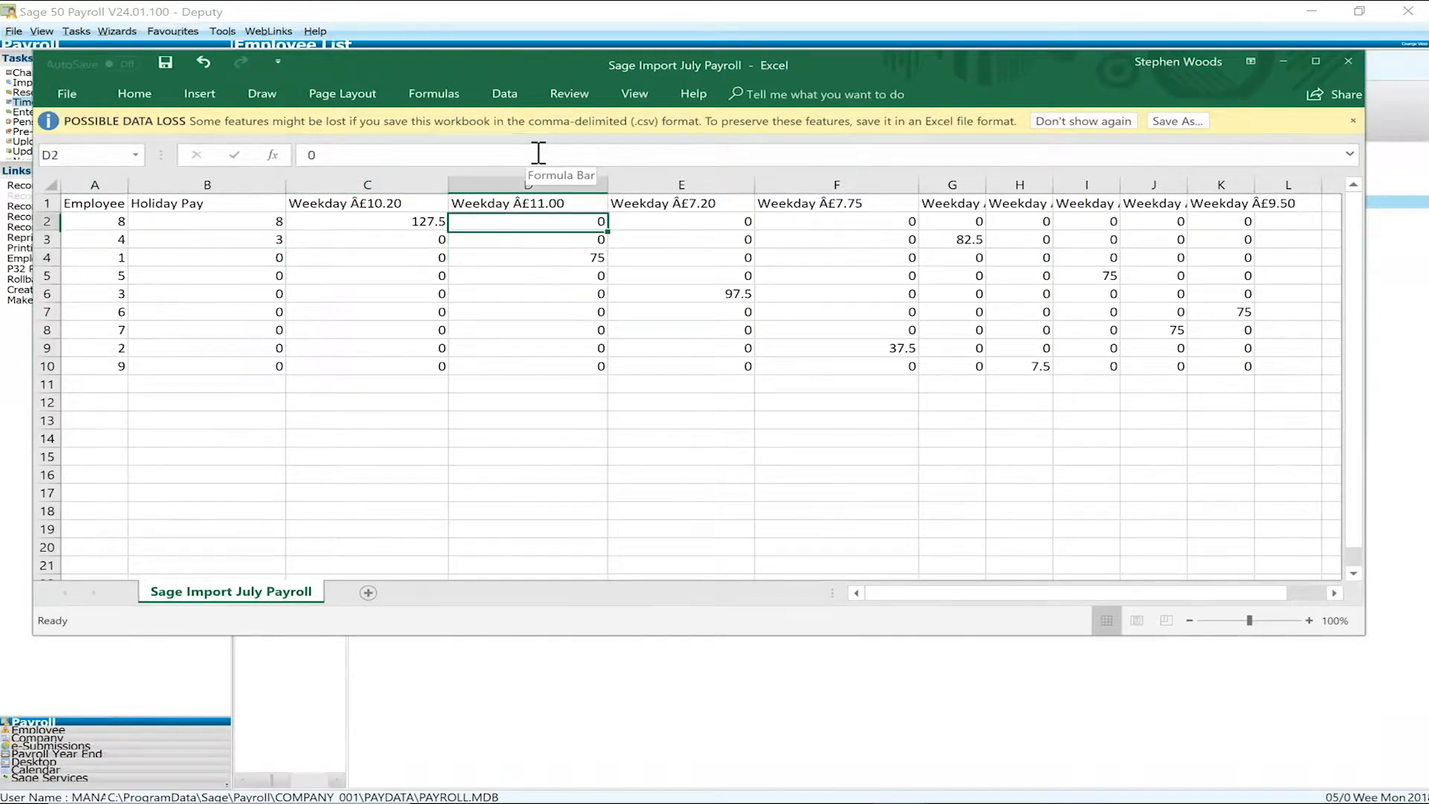
key("Down")
key("Down")
key("Down")
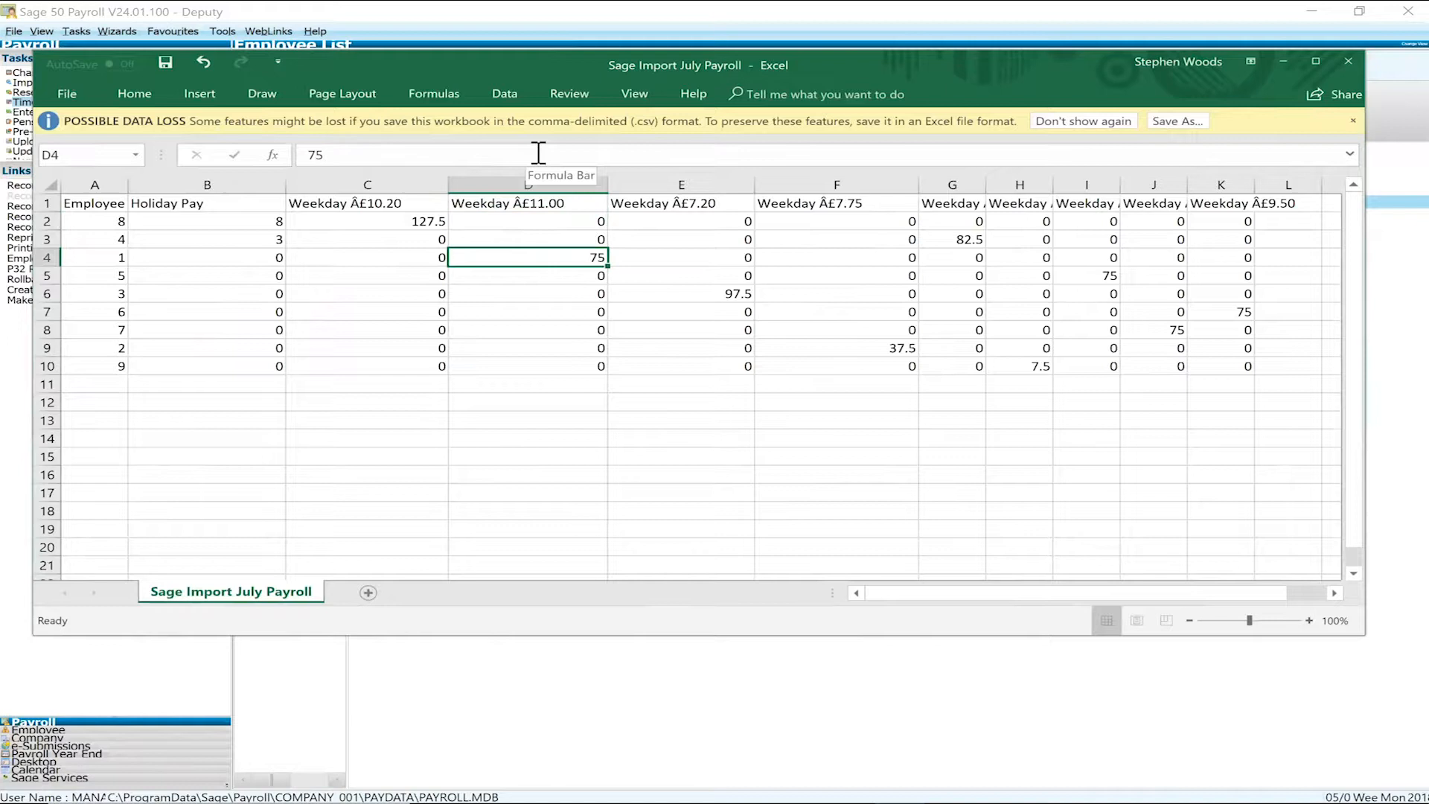
- Examine the Holiday Pay and Weekday £10.20 entries for employee reference 8 in row 2
key("Left")
key("Left")
key("Left")
key("Up")
key("Up")
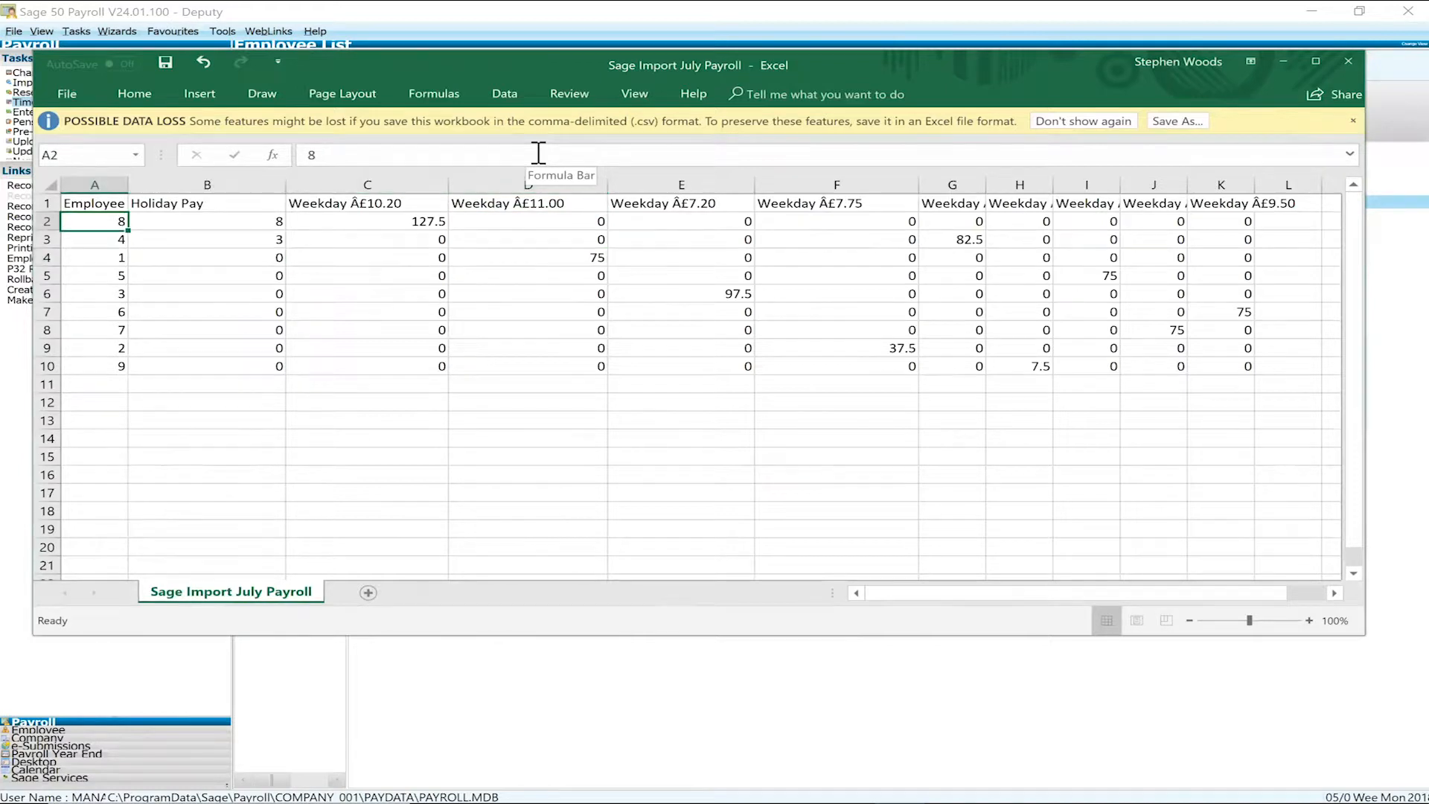
key("Right")
key("Right")
key("Right")
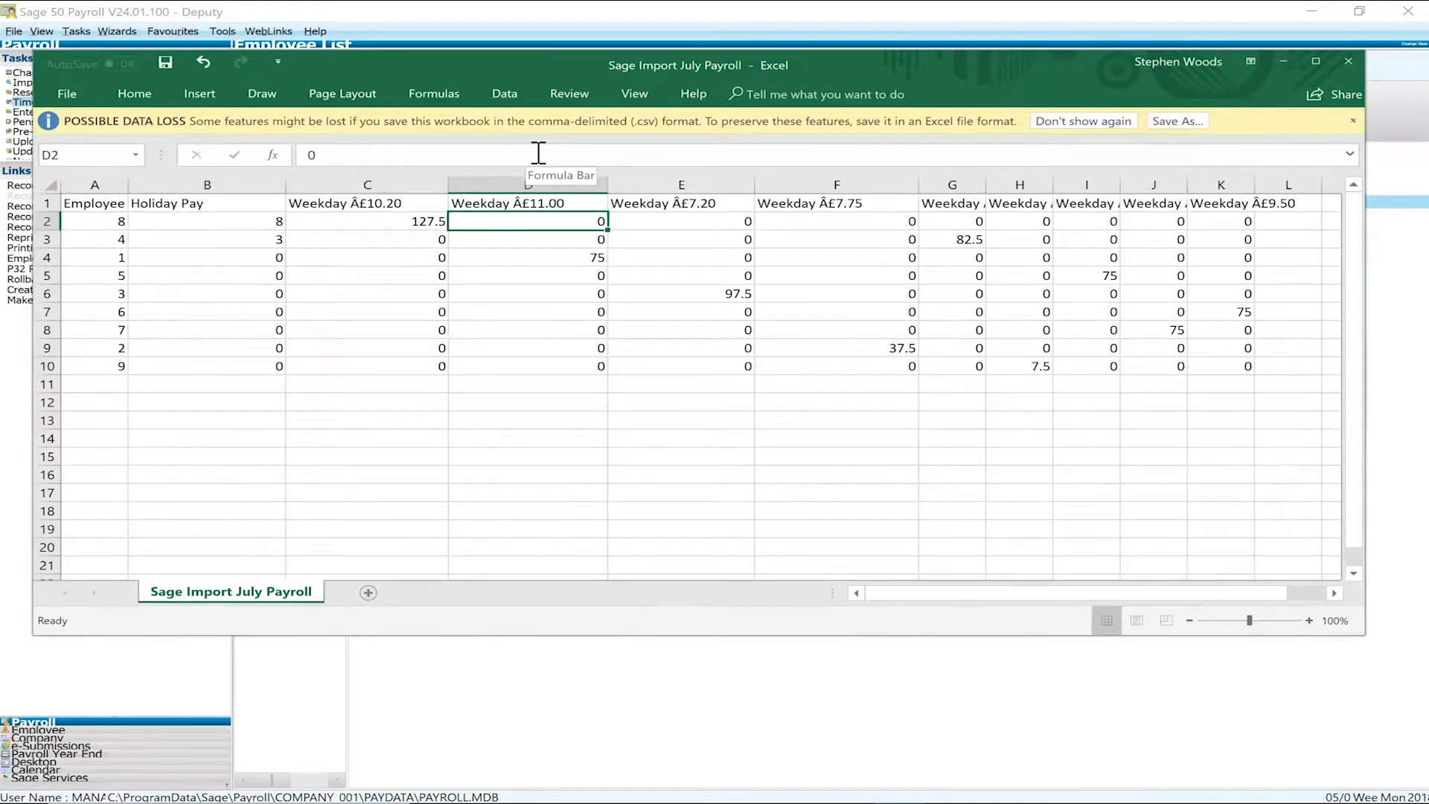
key("Left")
key("Left")
key("Up")
key("Down")
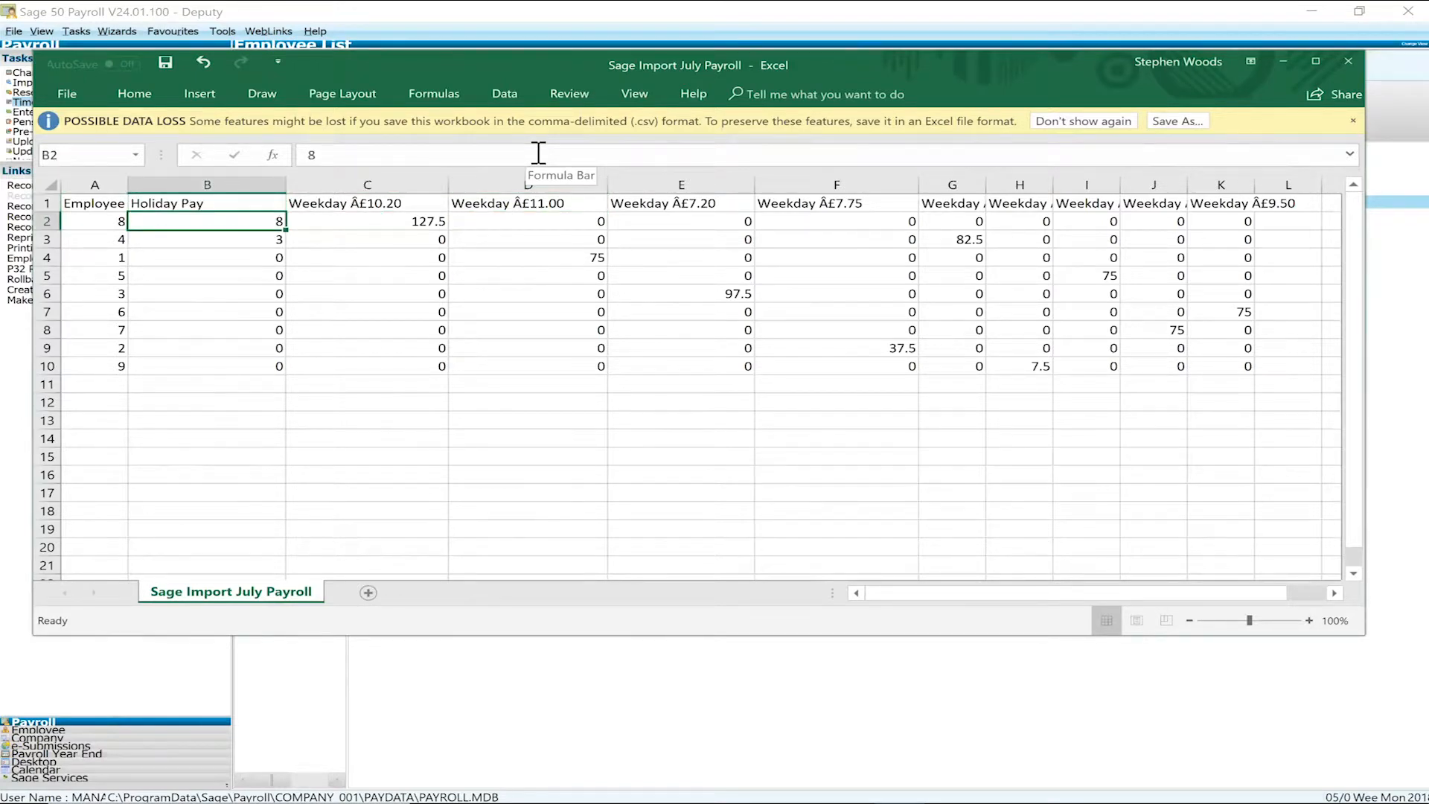
key("Right")
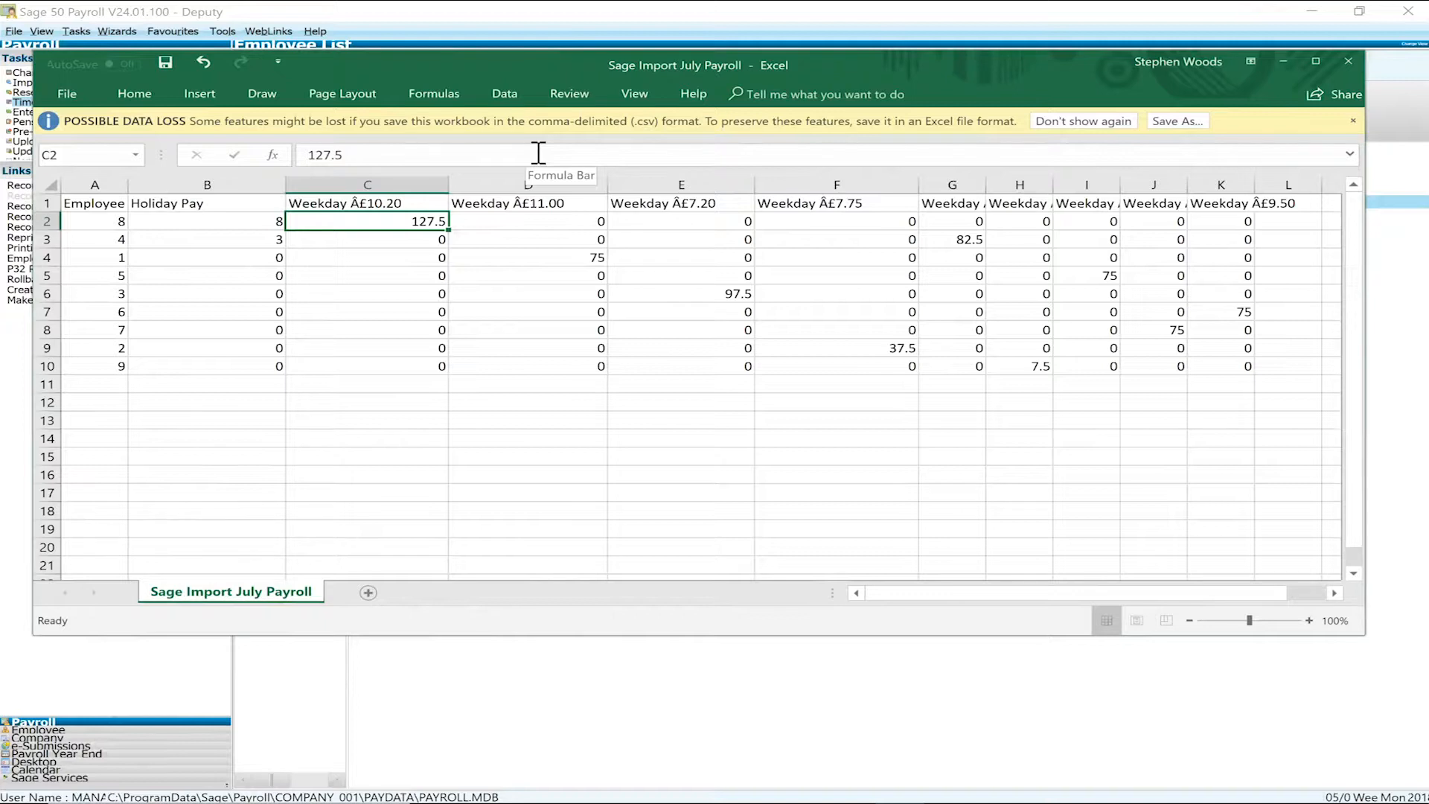
left_click(535, 250)
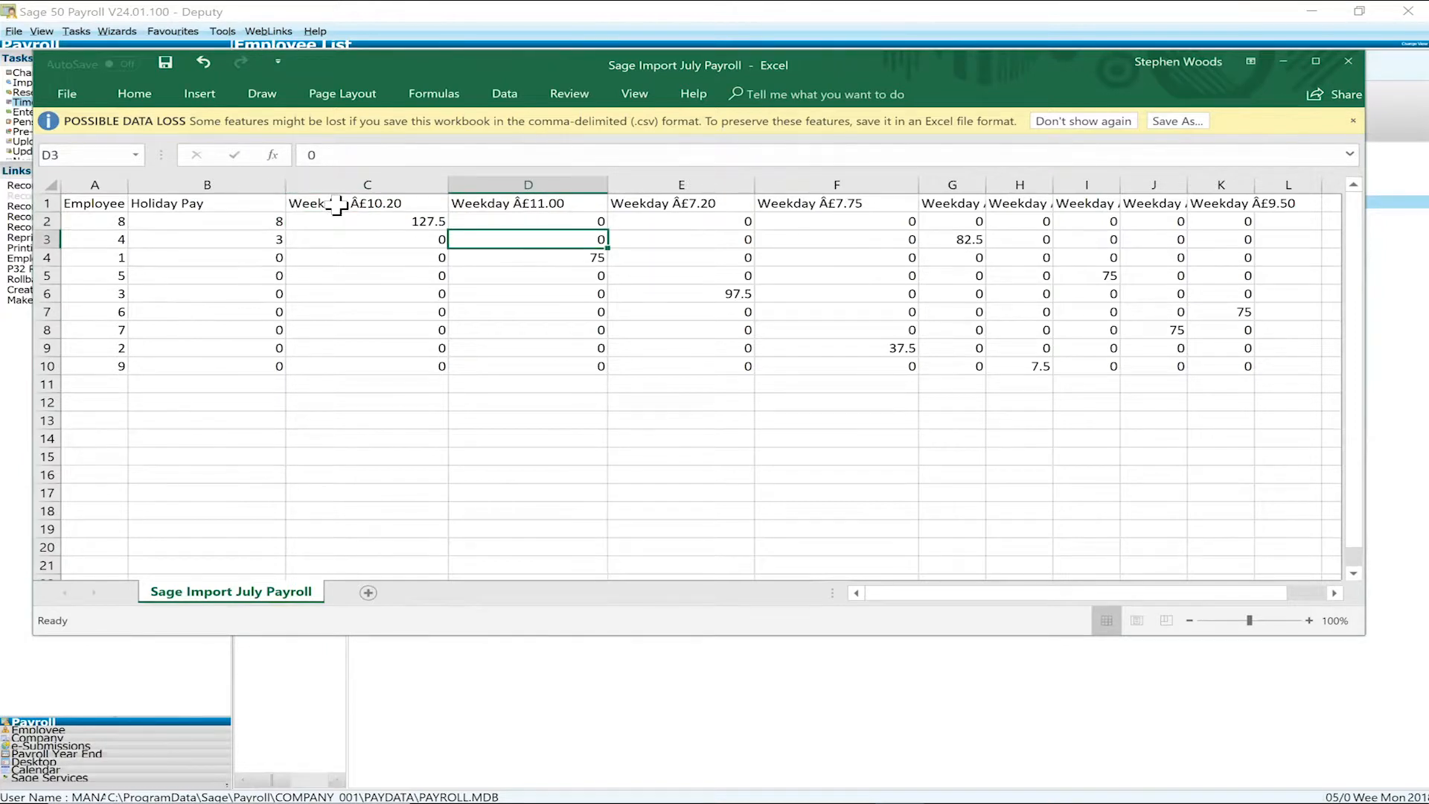
- Save a copy of Sage Import July Payroll to the Desktop folder in CSV (Comma delimited) format
left_click(67, 95)
left_click(60, 86)
left_click(67, 95)
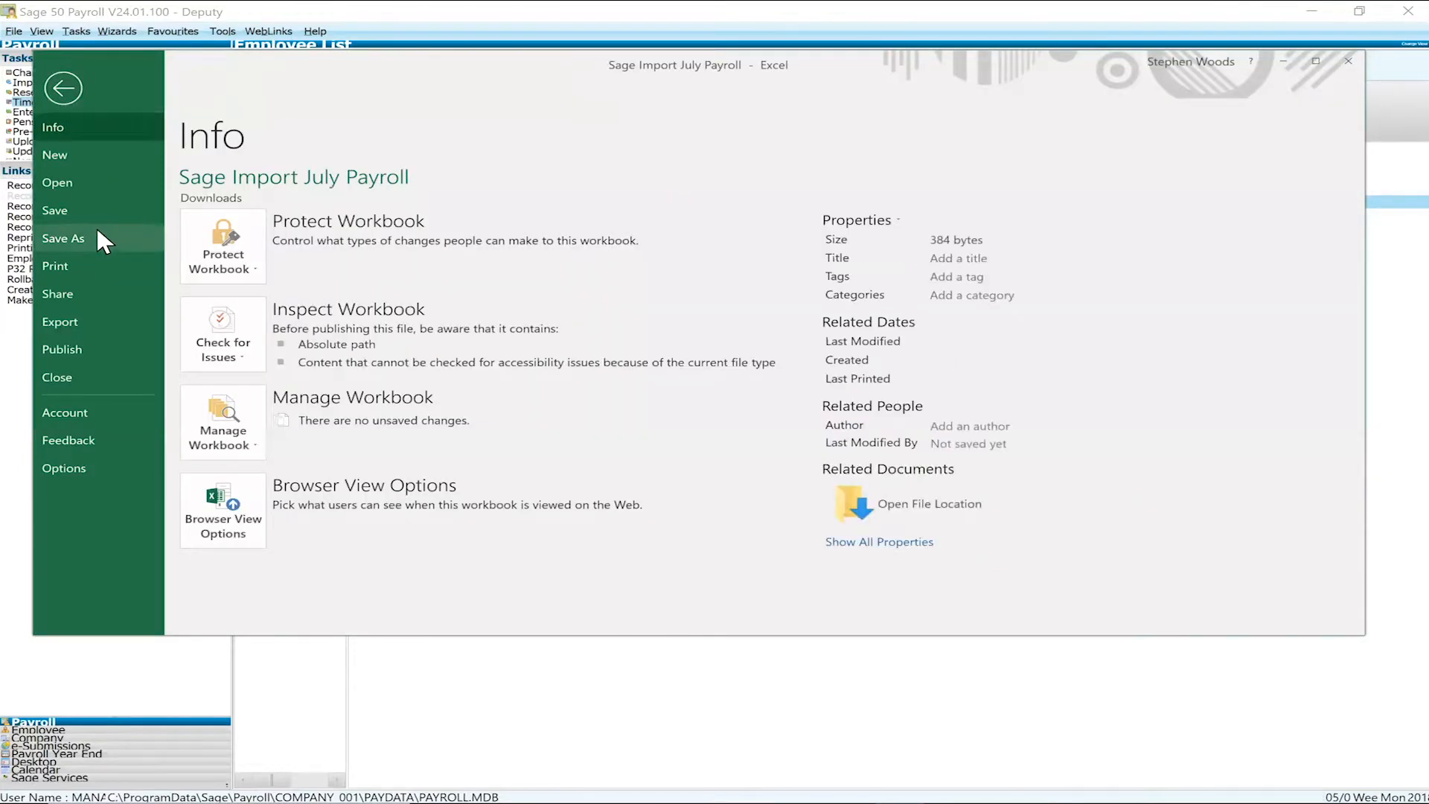
left_click(98, 231)
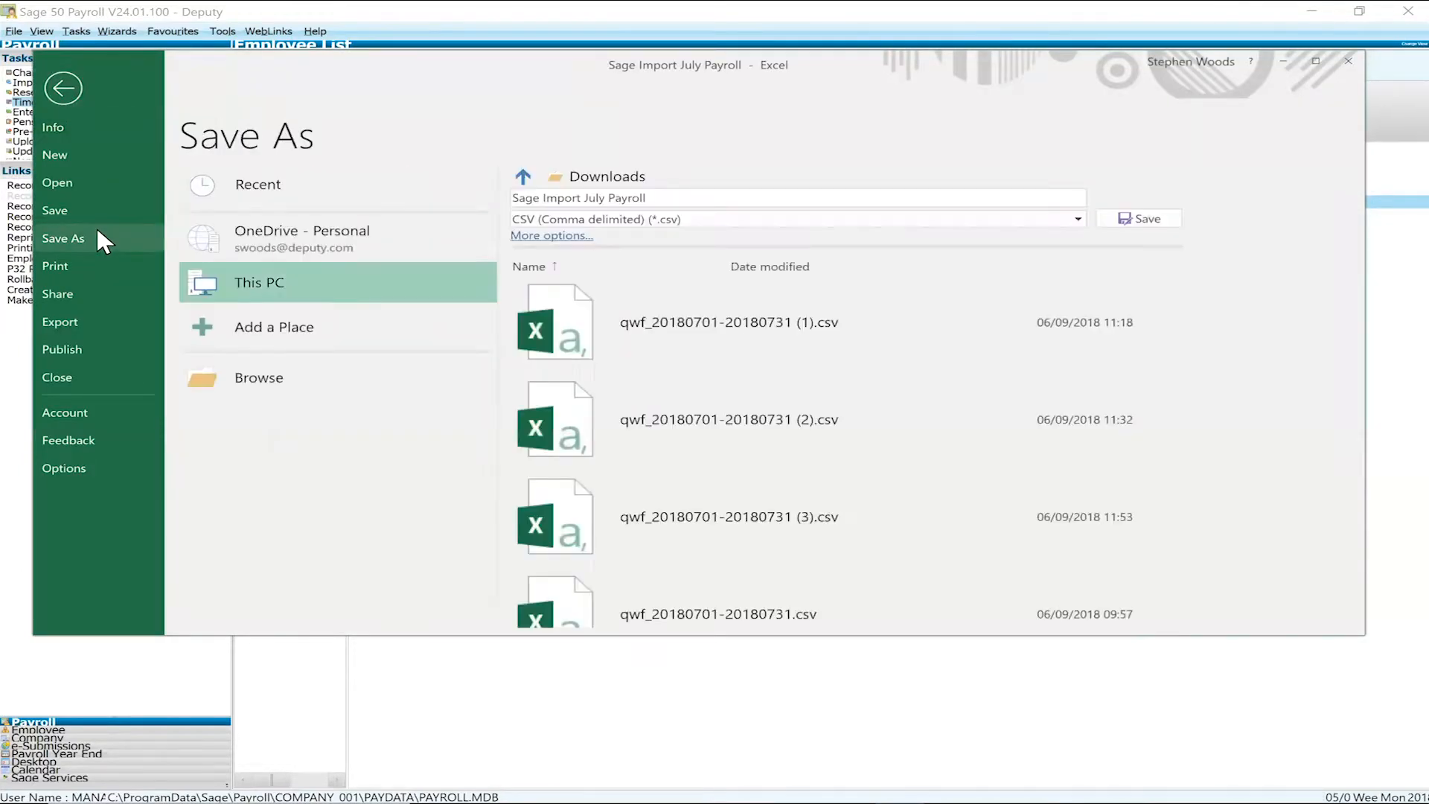
left_click(522, 177)
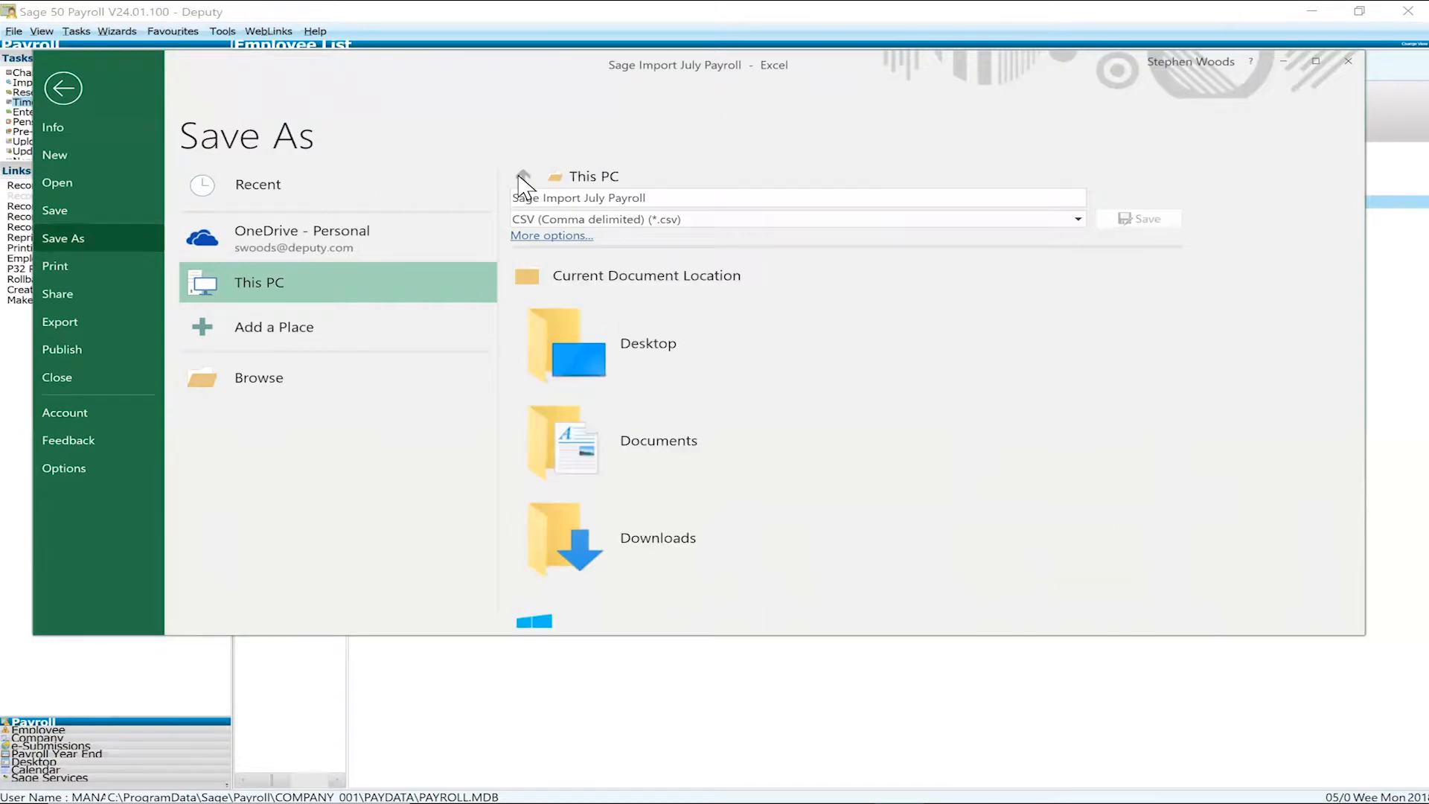
left_click(623, 346)
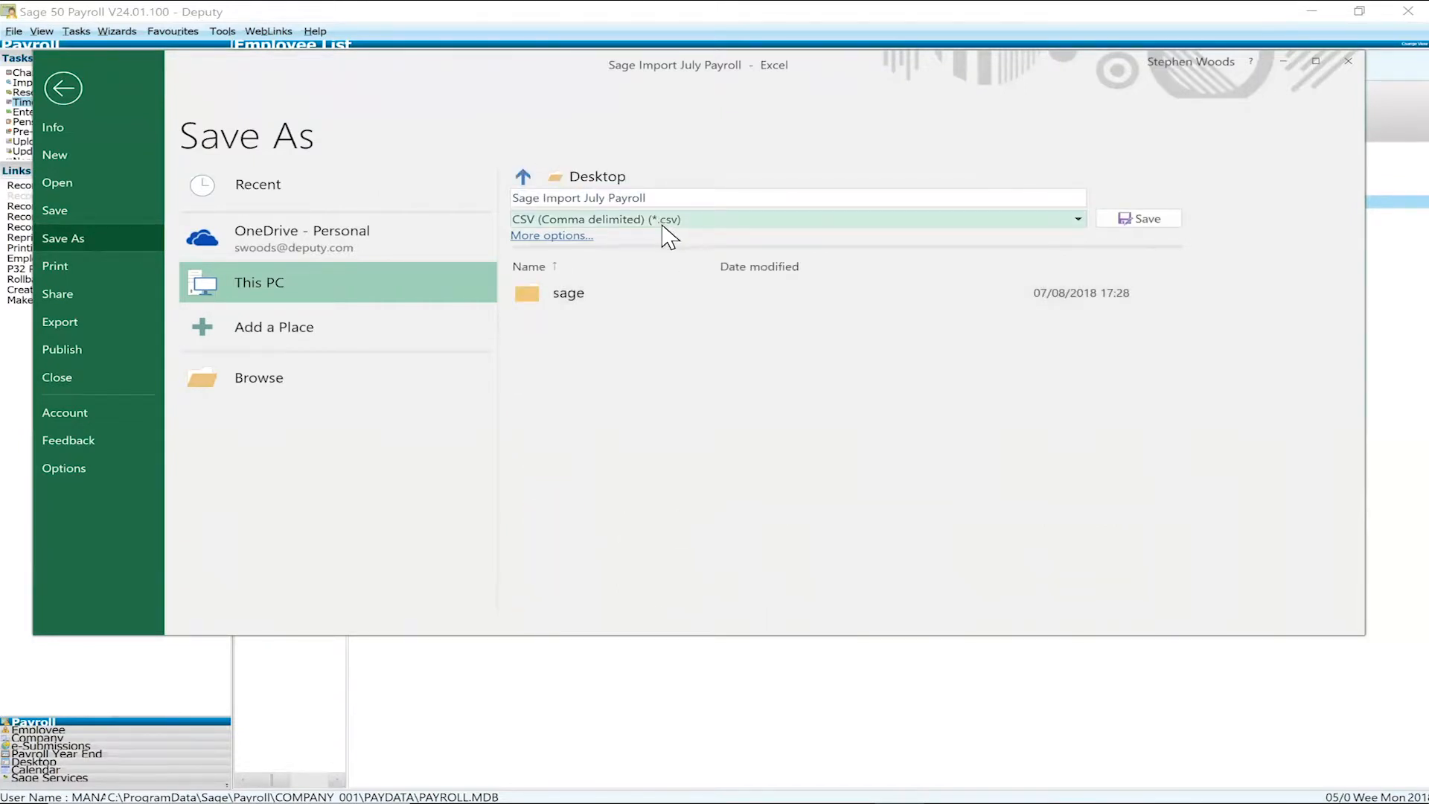
left_click(1164, 221)
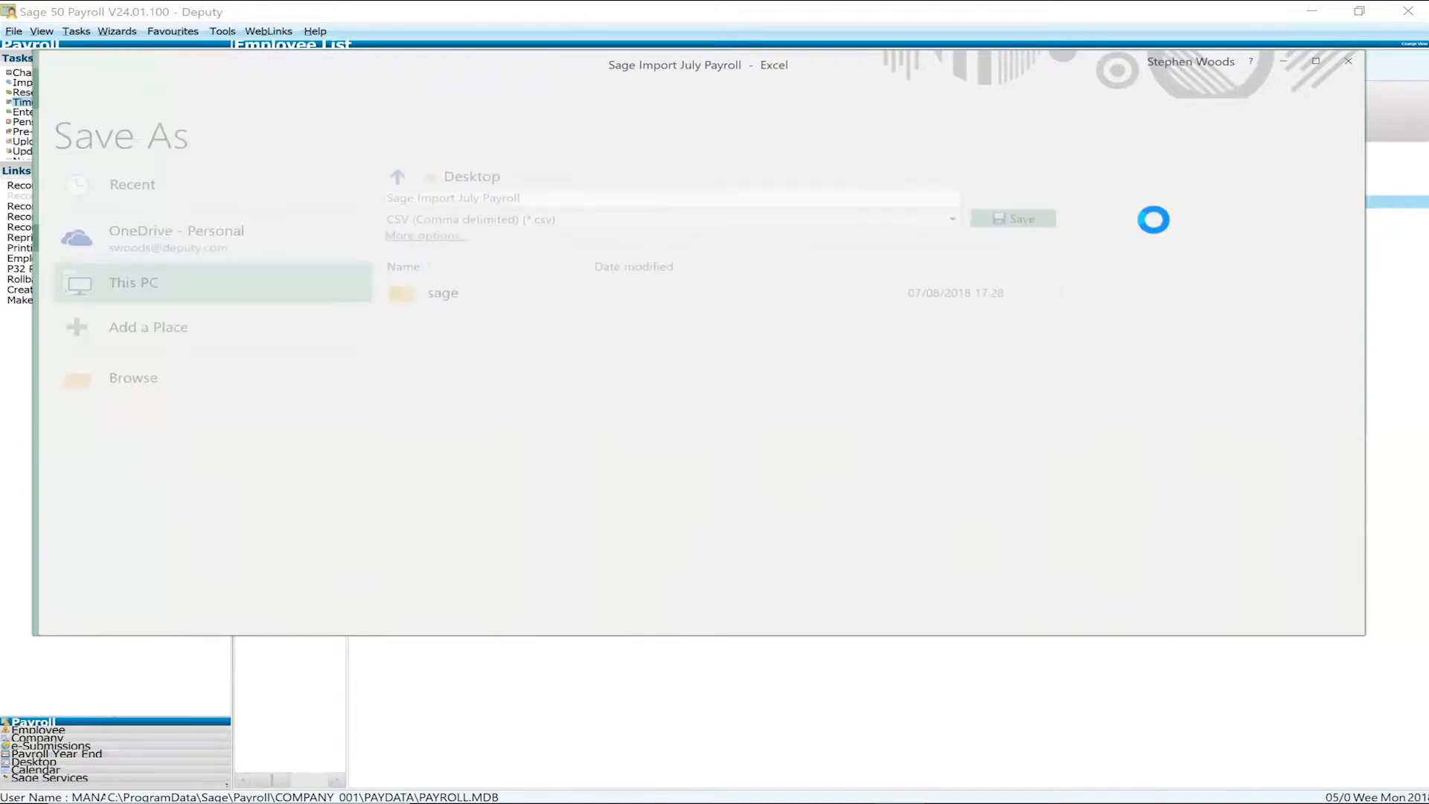
- Check the saved Sage Import July Payroll file on the desktop, and switch to Sage 50 Payroll
key("super+d")
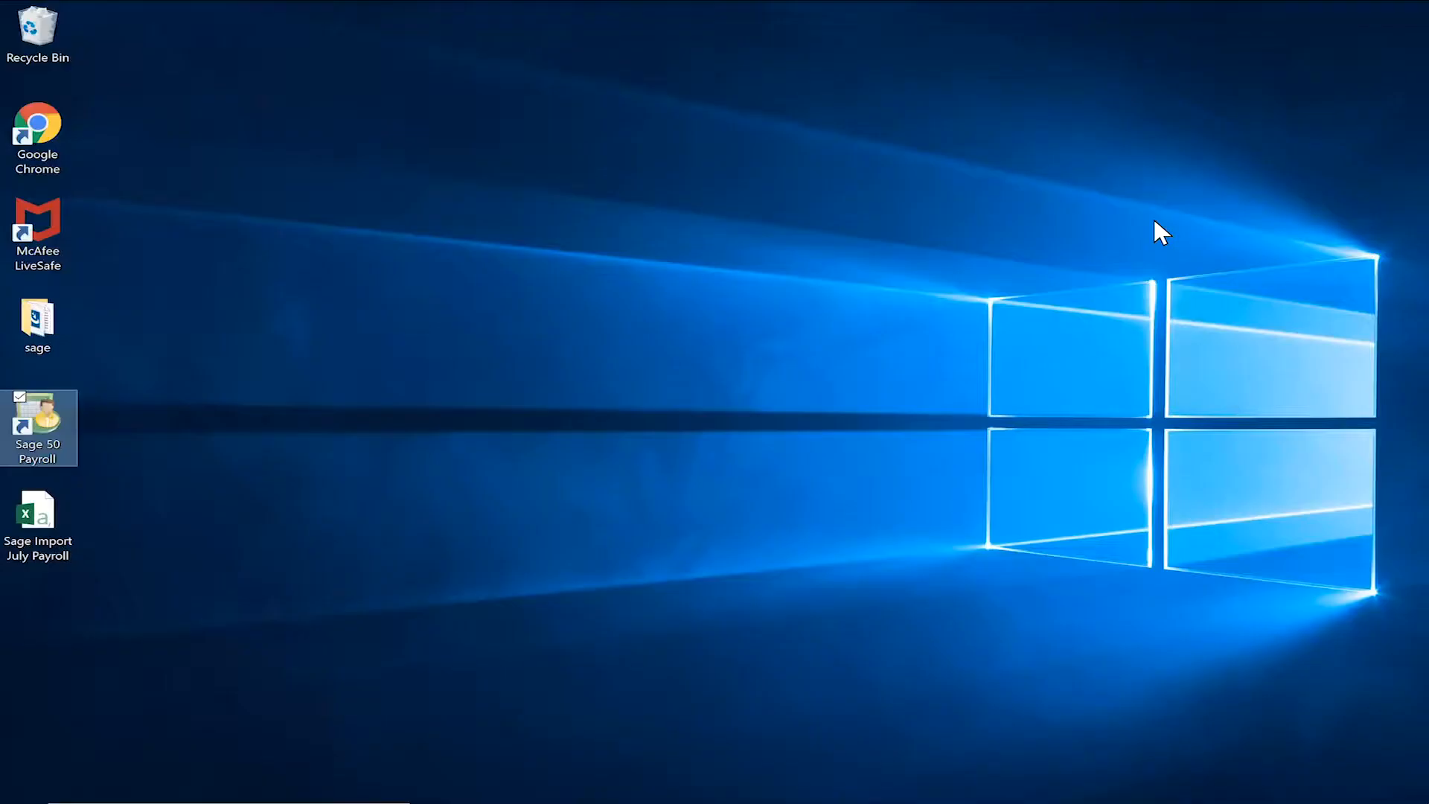
left_click(51, 518)
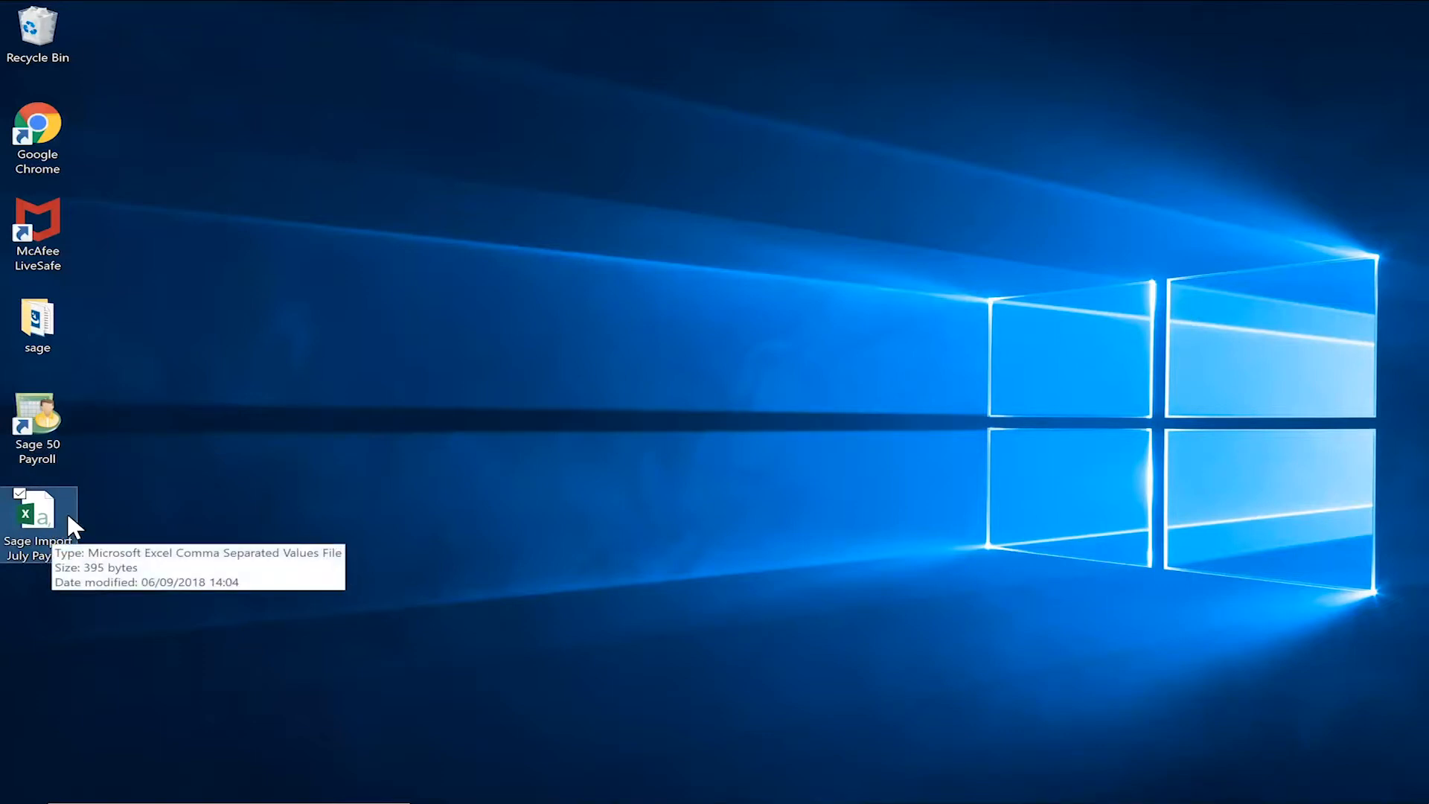
key("alt+Tab")
key("alt+Tab")
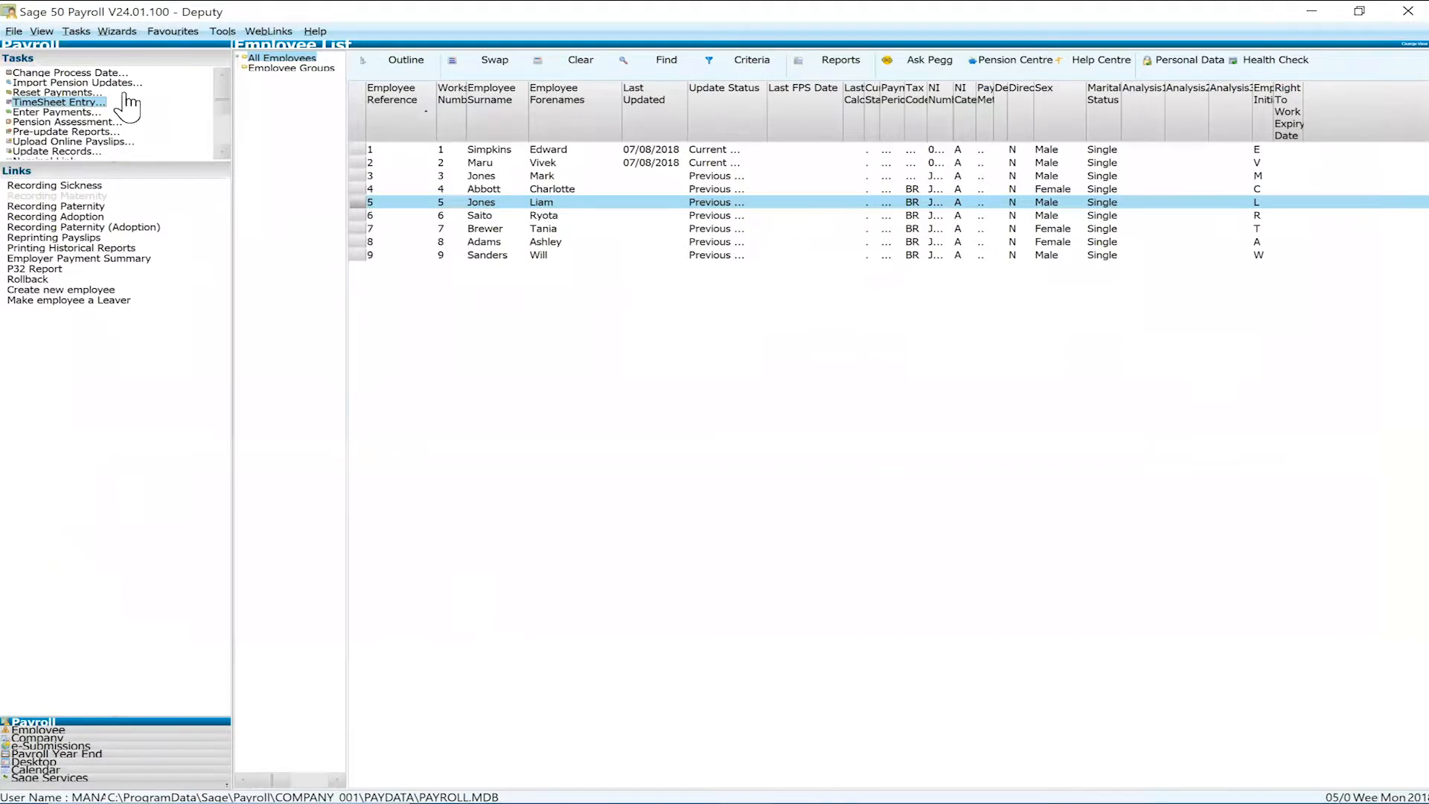
- Start an Advanced Data Import with the Timesheet Payments template
left_click(15, 32)
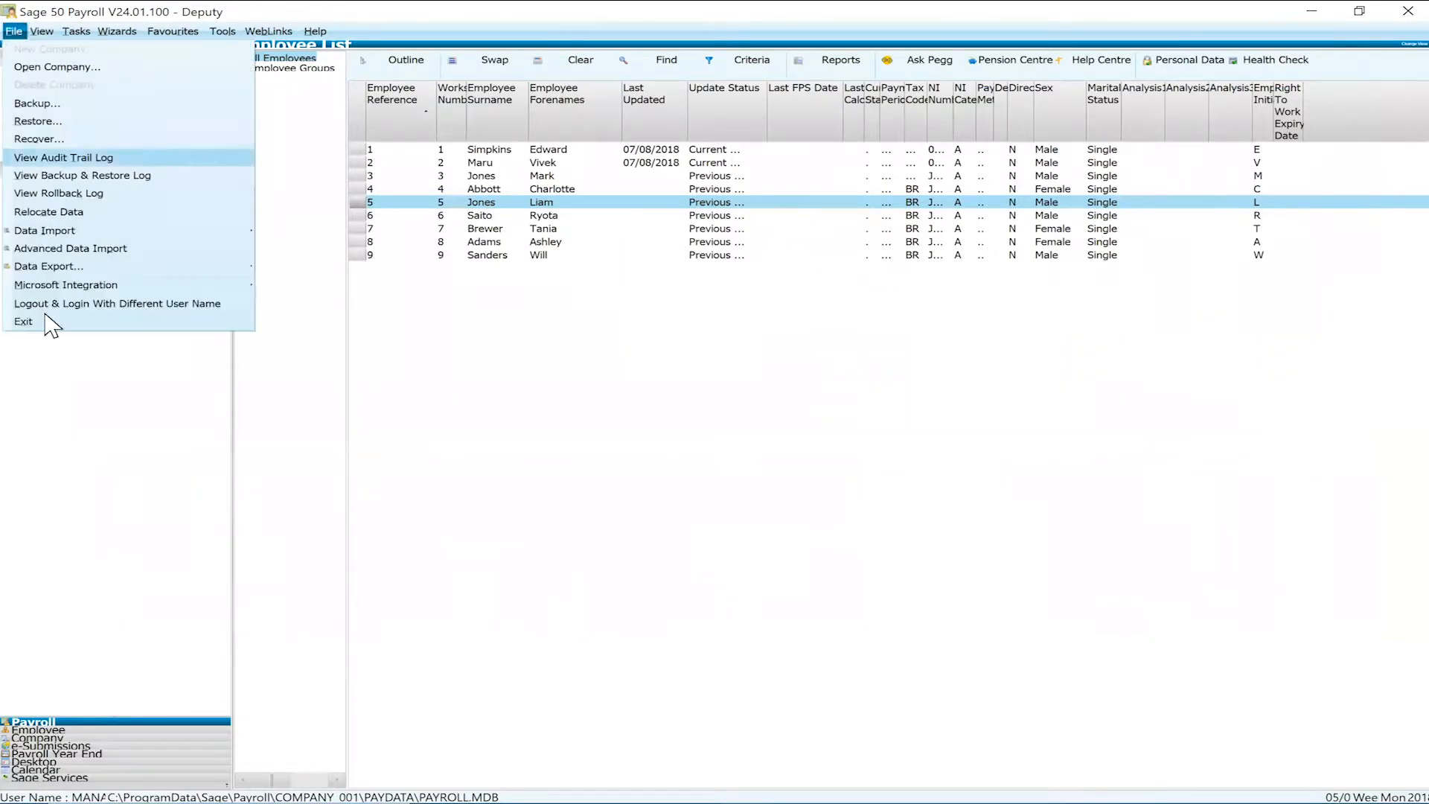
left_click(105, 251)
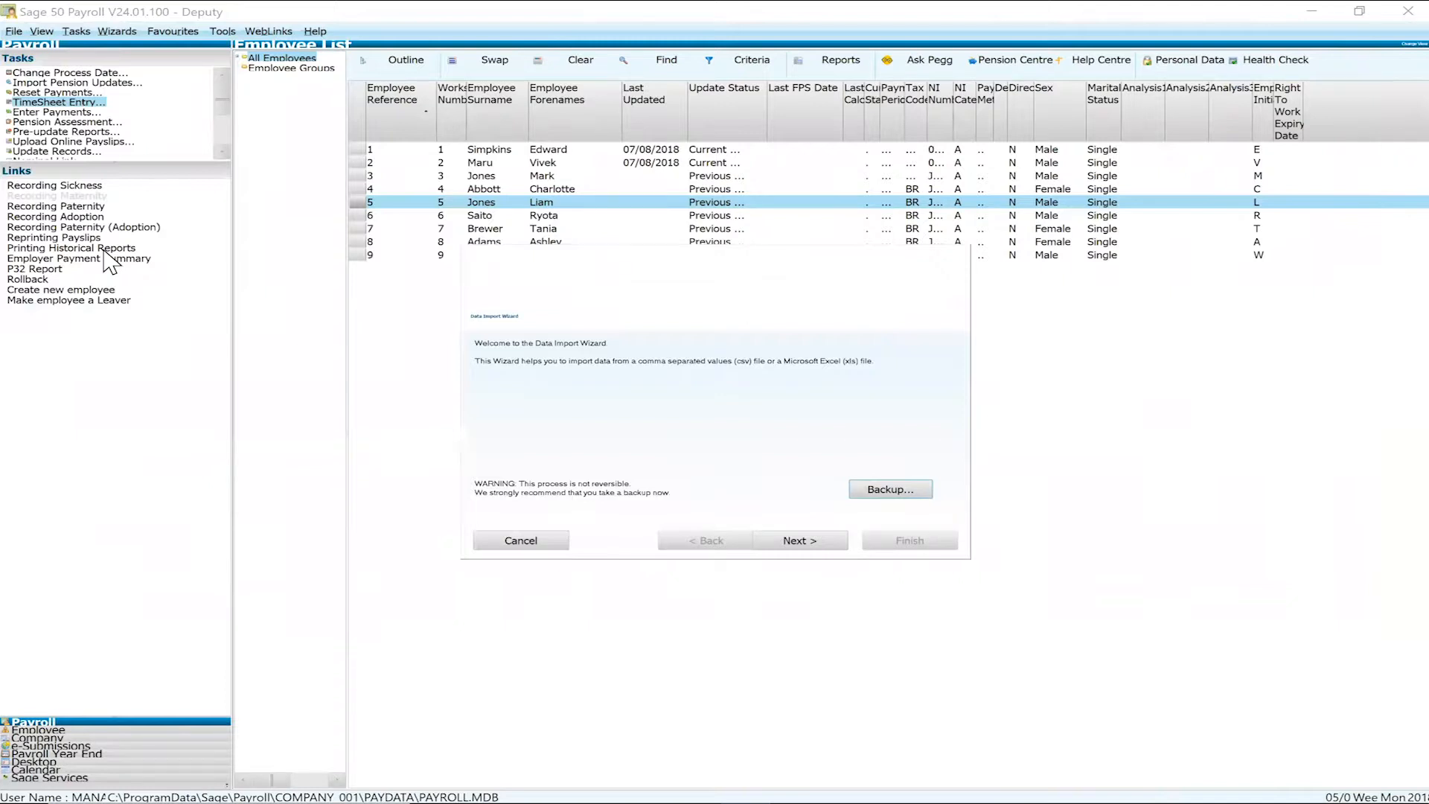
left_click(817, 541)
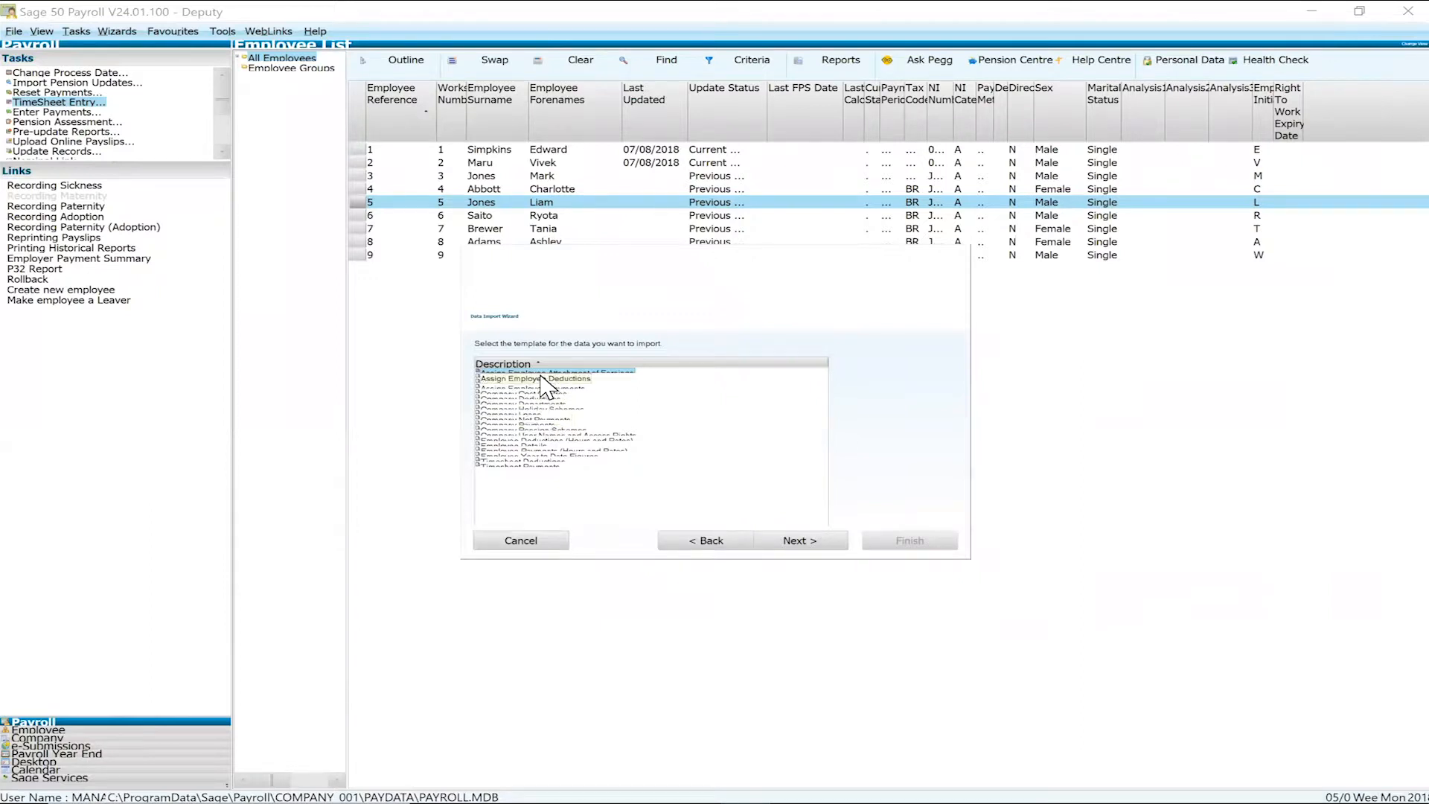
left_click(542, 466)
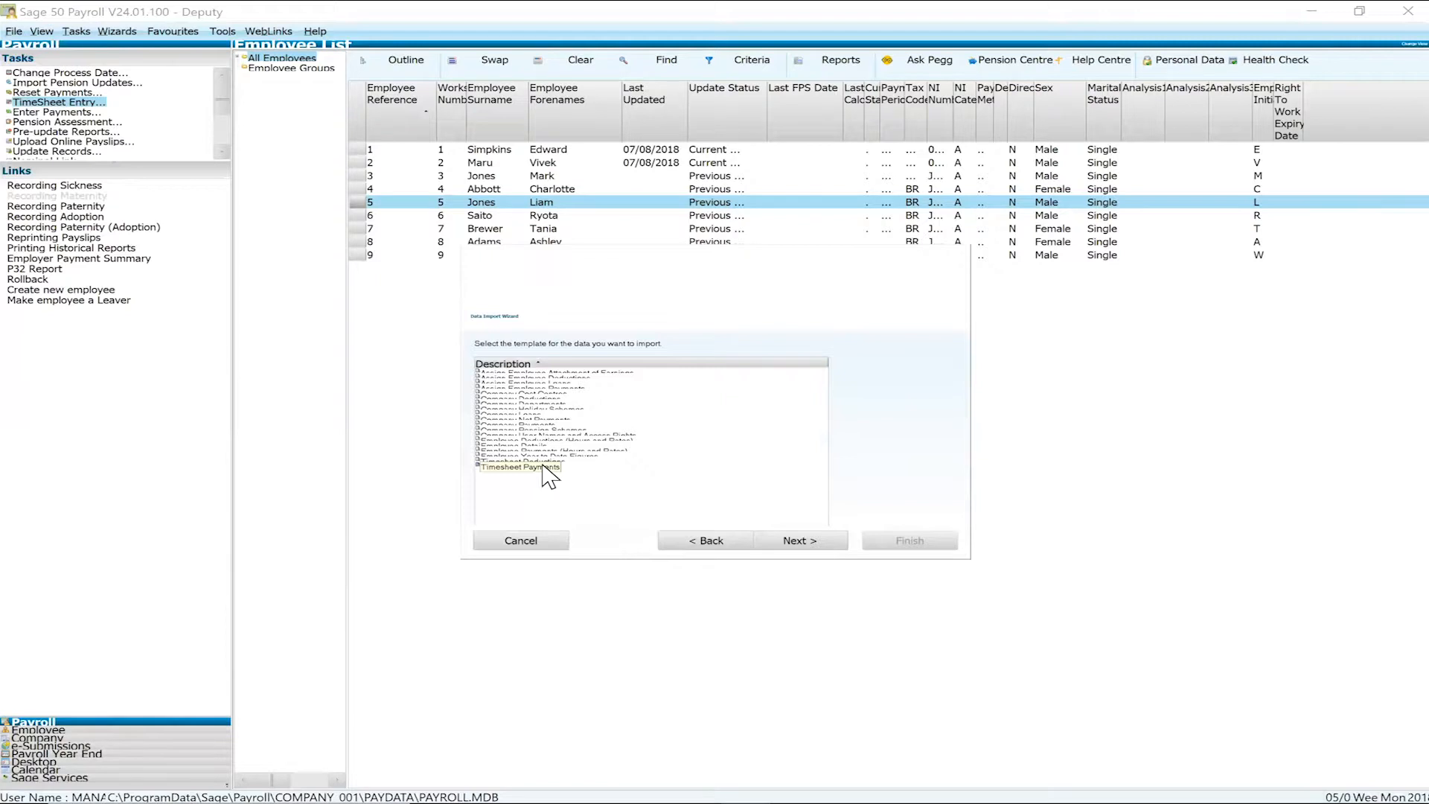
left_click(810, 542)
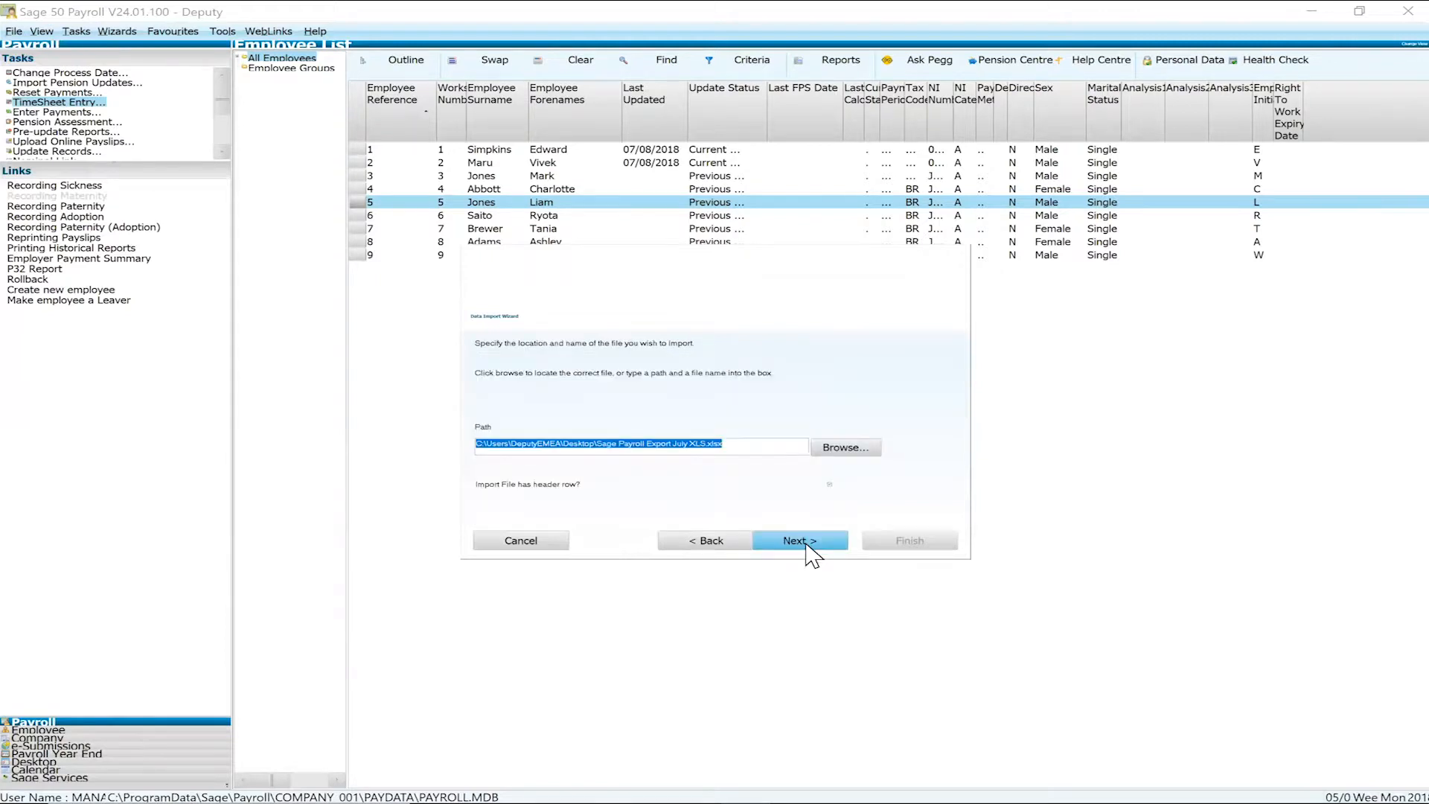
- Choose the Sage Import July Payroll CSV file from the Desktop as the import file and proceed to field matching
left_click(857, 451)
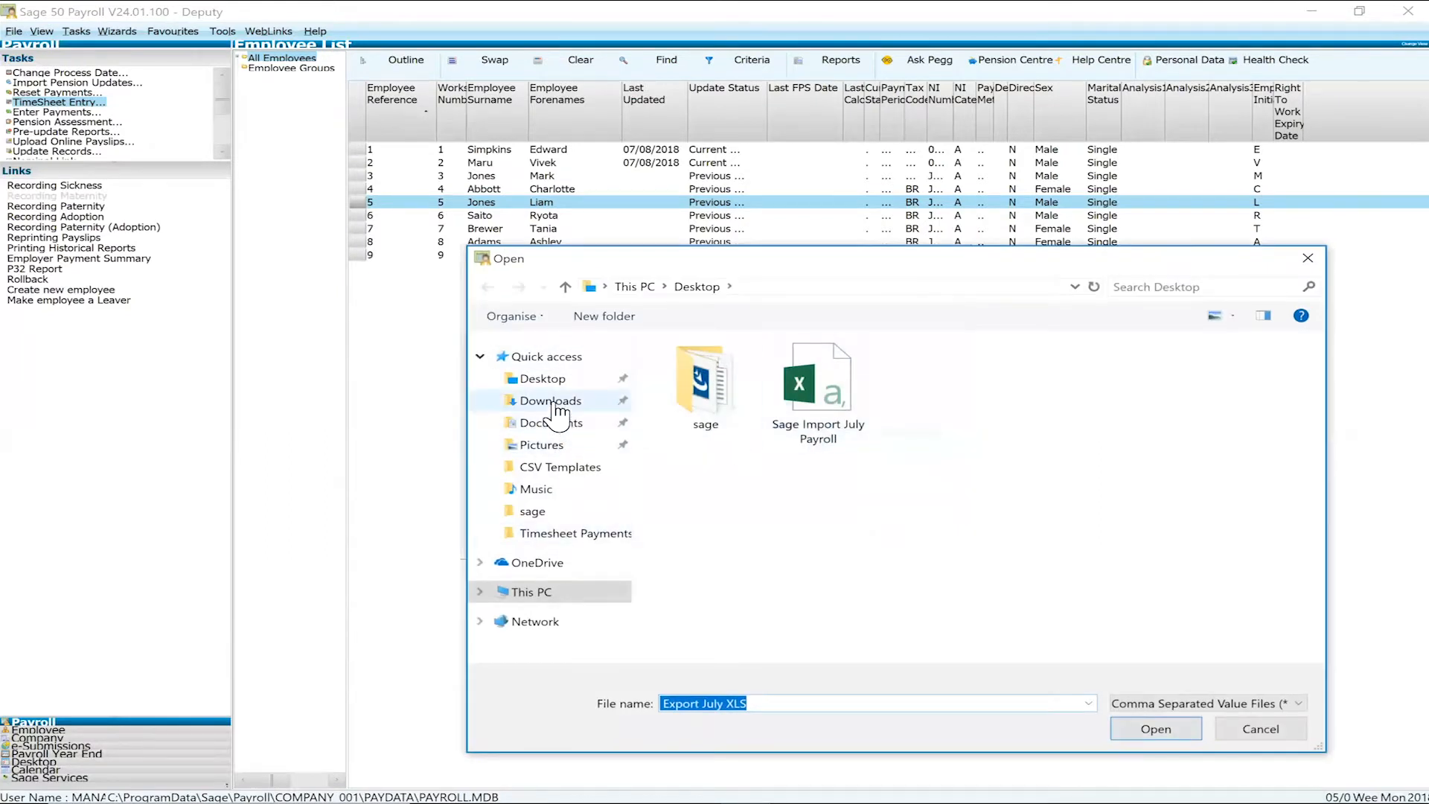
left_click(553, 387)
left_click(818, 396)
double_click(822, 402)
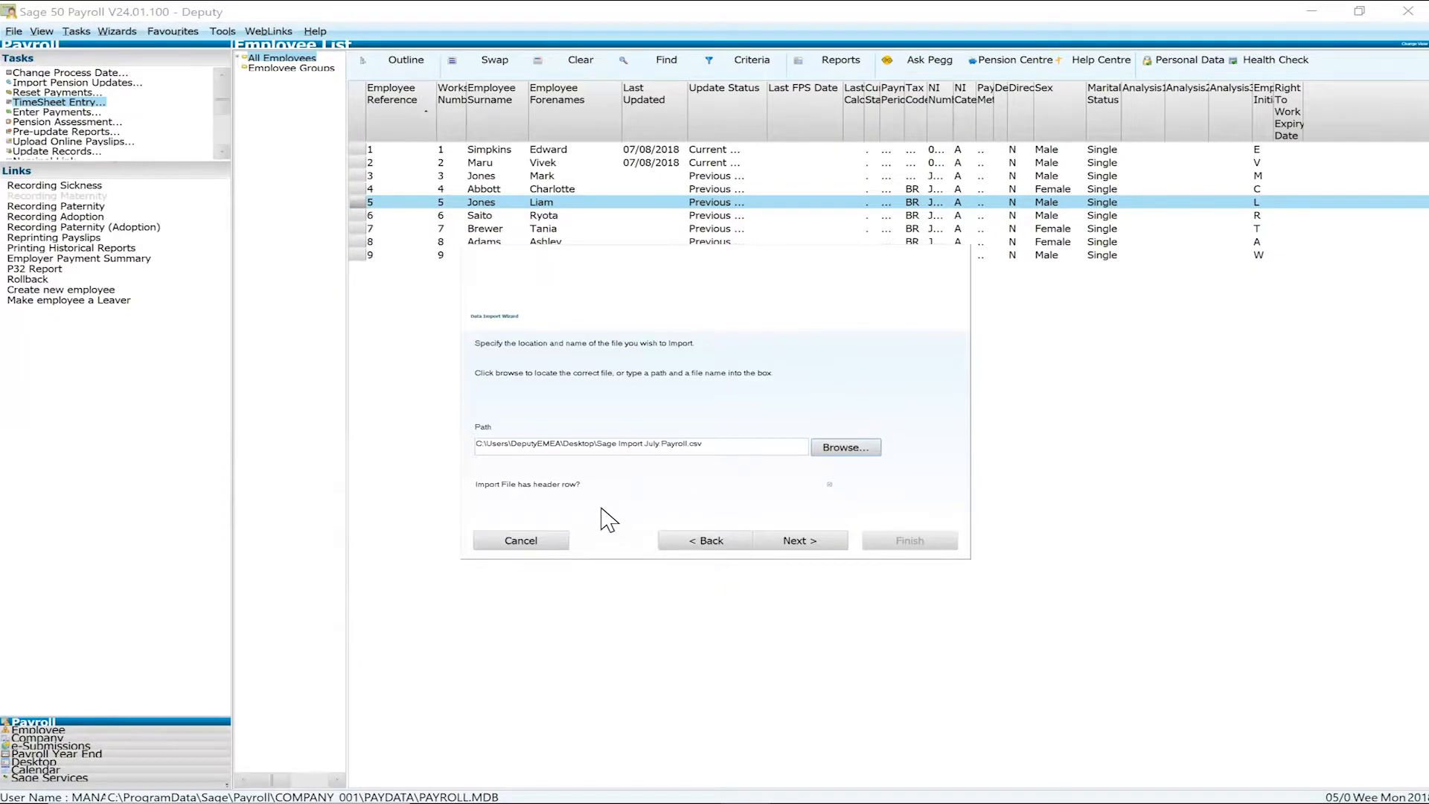
left_click(803, 539)
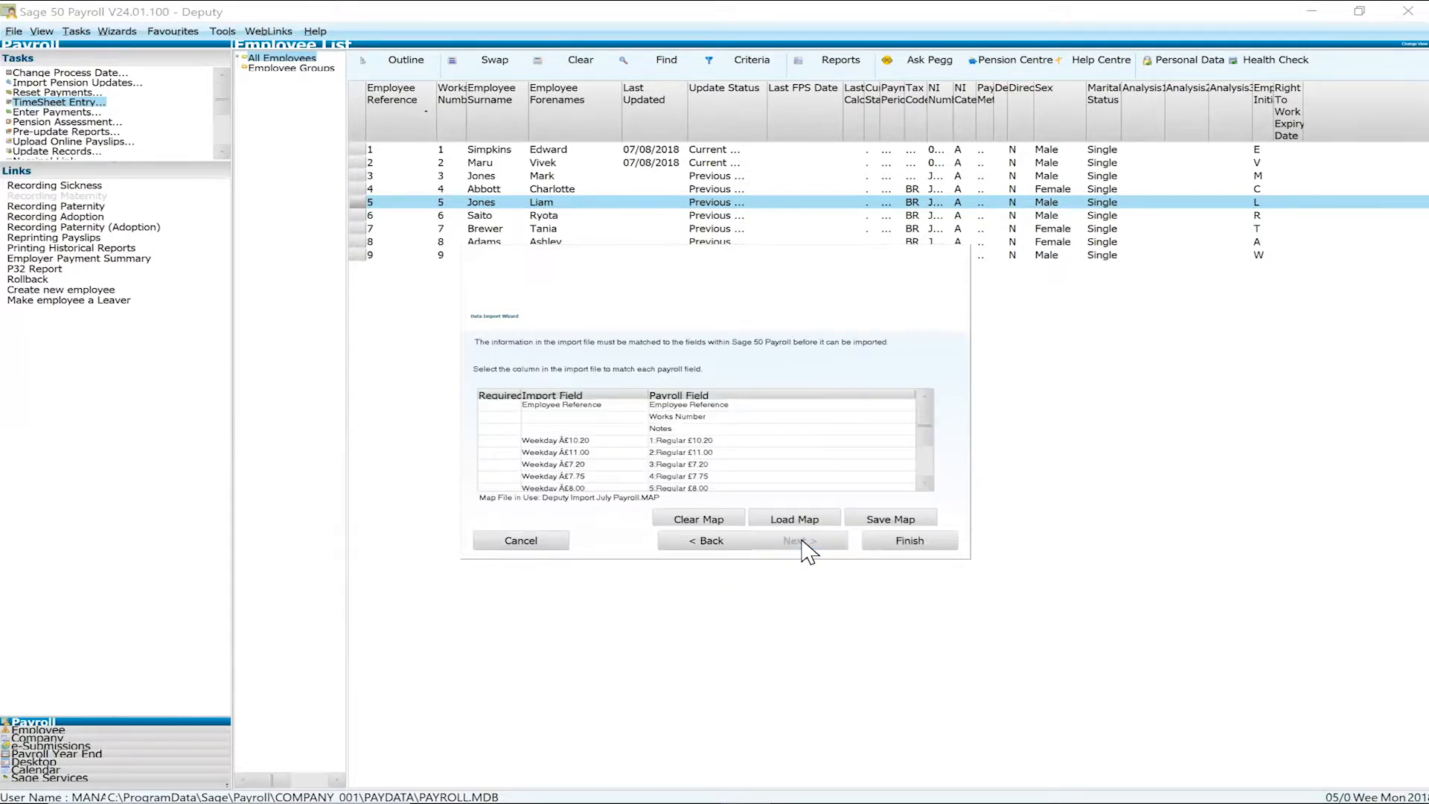
- Clear the existing field map, try to match an import column to Employee Reference, and exit the import wizard
left_click(705, 525)
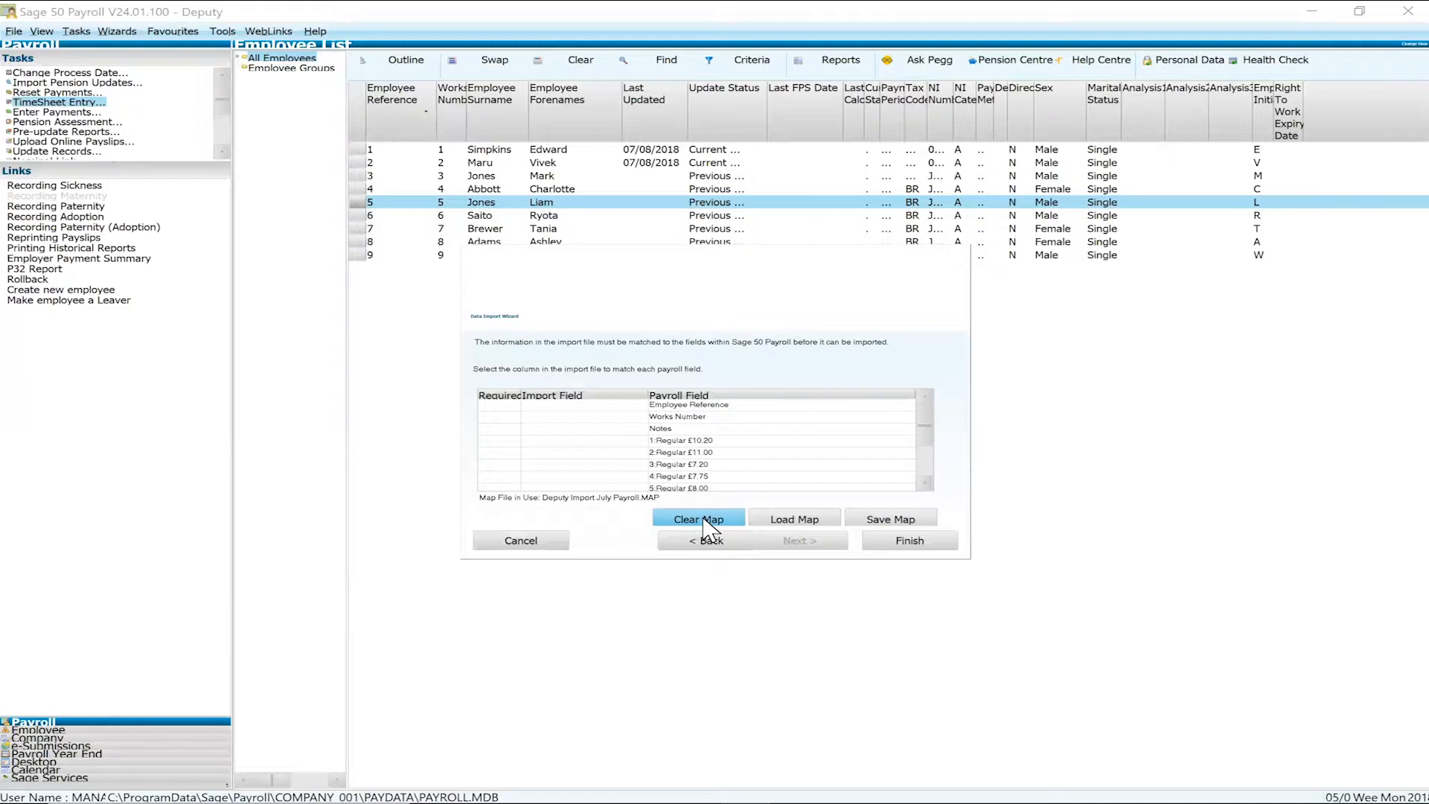
scroll(724, 422, "down", 5)
scroll(724, 421, "up", 4)
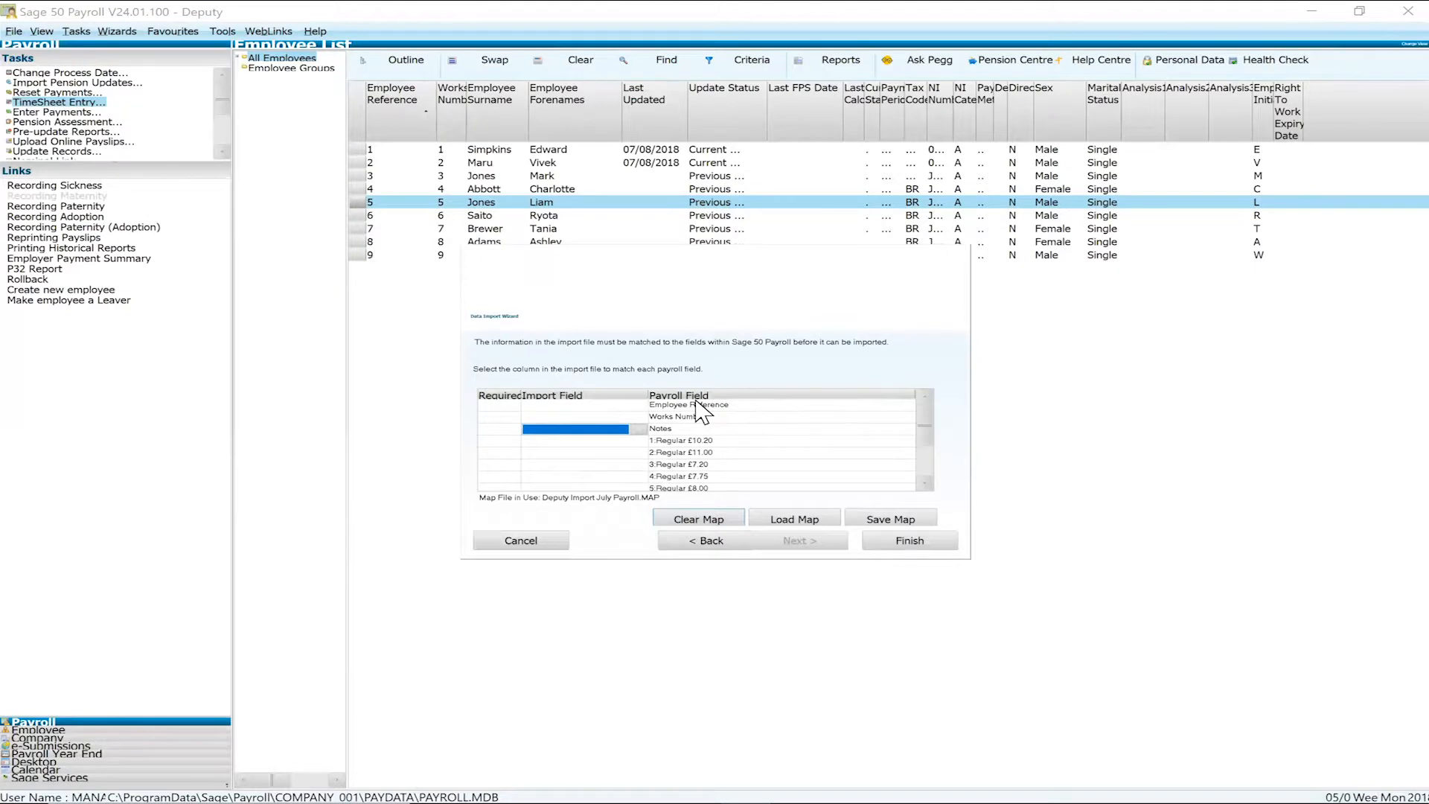
left_click(624, 407)
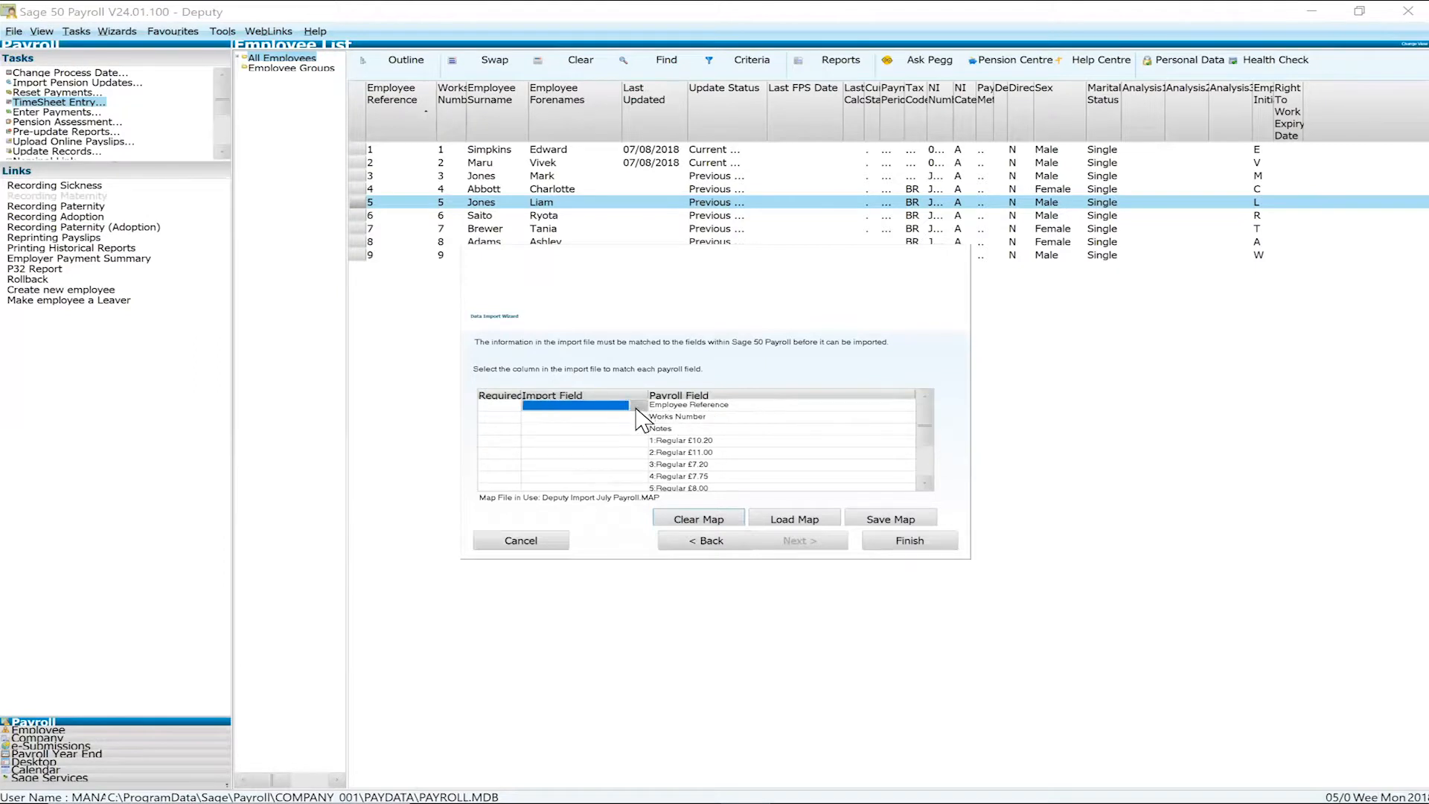
left_click(636, 416)
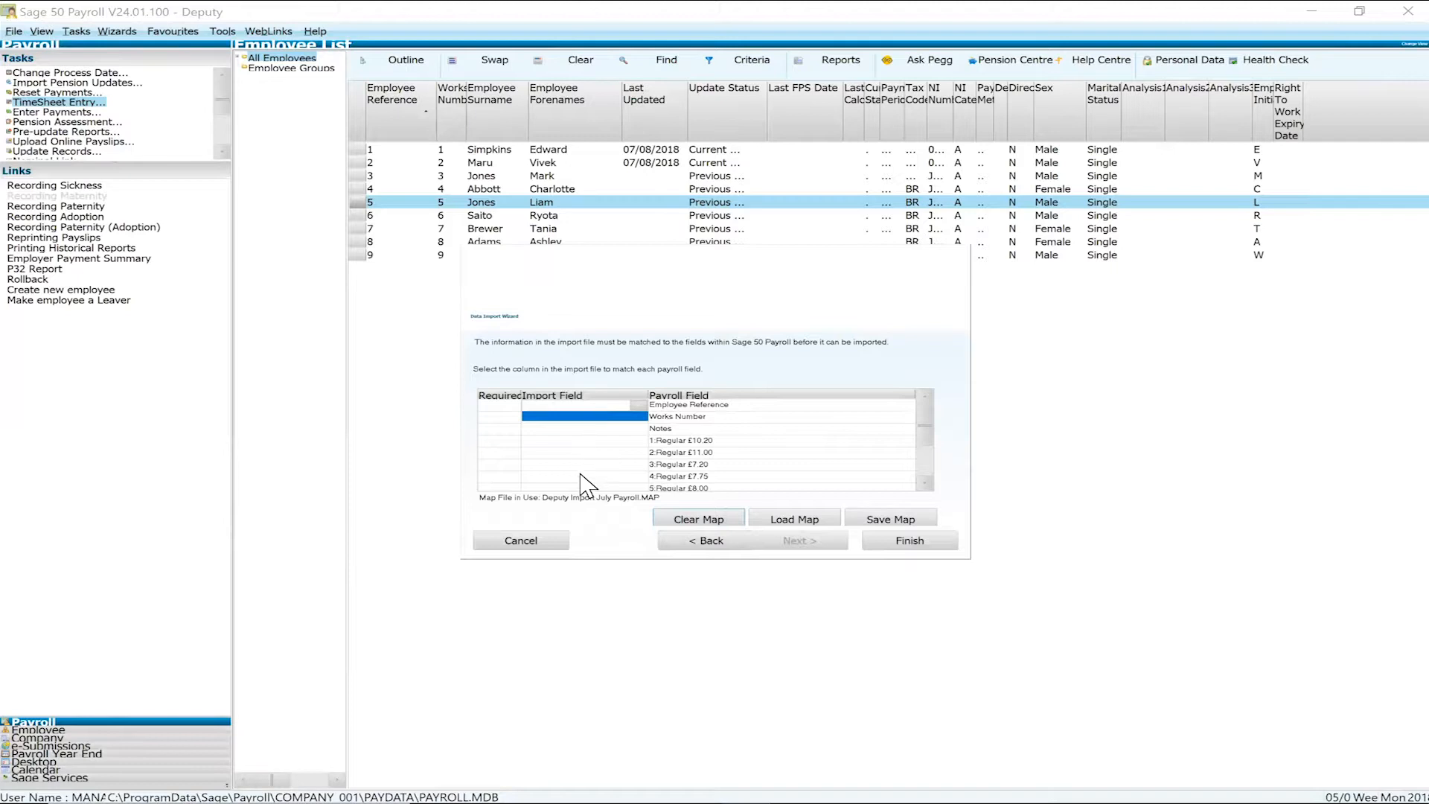
left_click(548, 542)
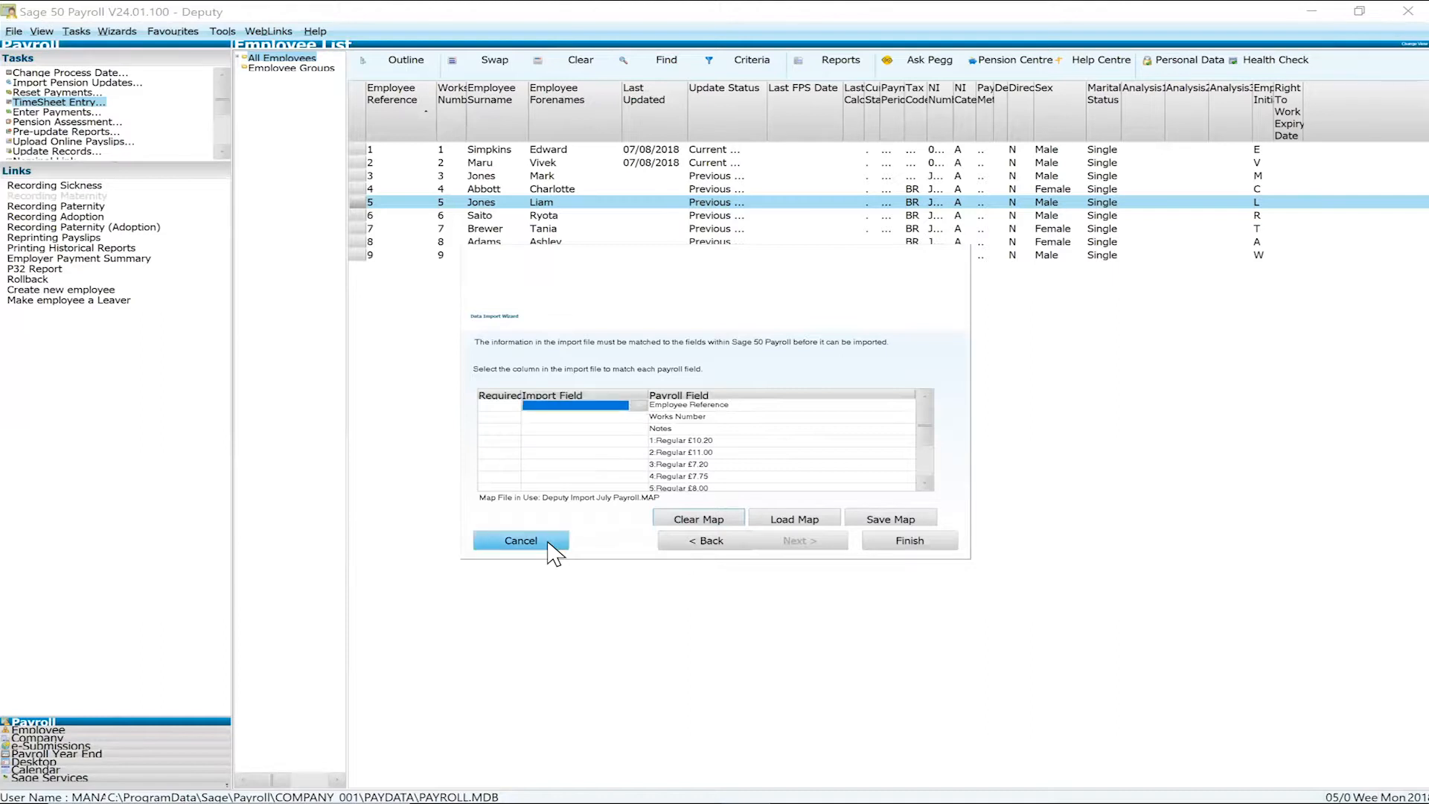
left_click(549, 541)
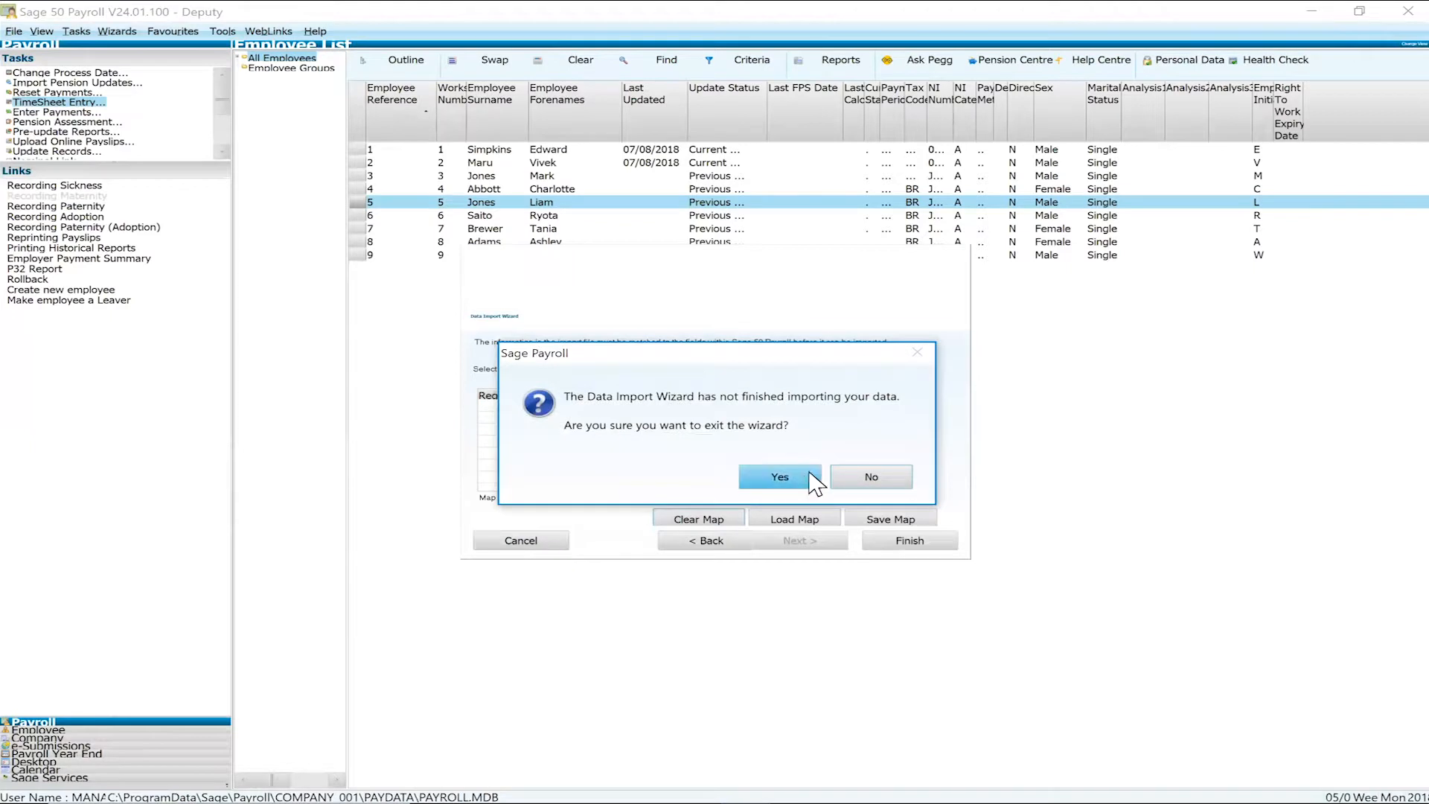
left_click(779, 476)
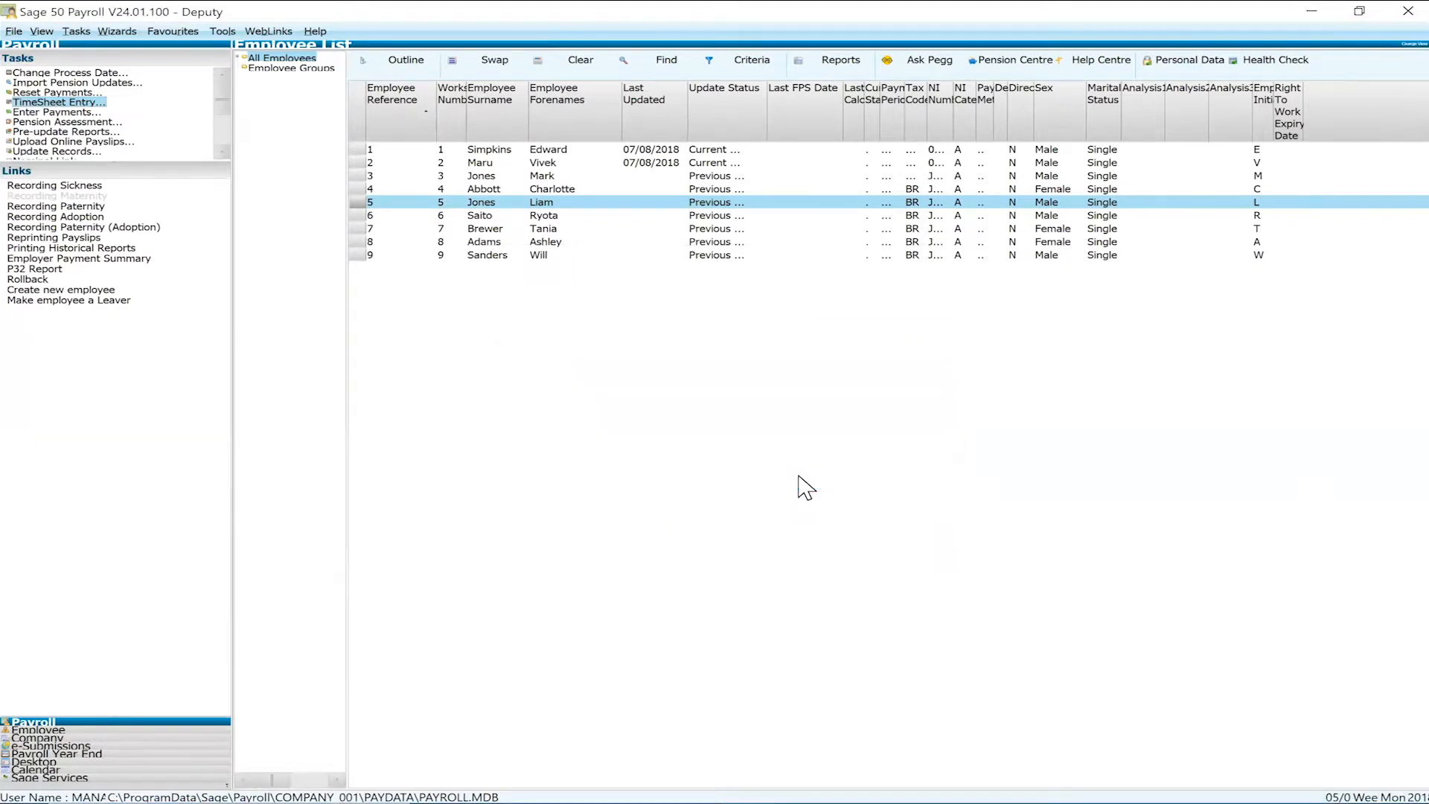
- Switch to Excel and save the timesheet data to the Desktop as Sage Import July Payroll XLS in Excel Workbook (*.xlsx) format
key("alt+Tab")
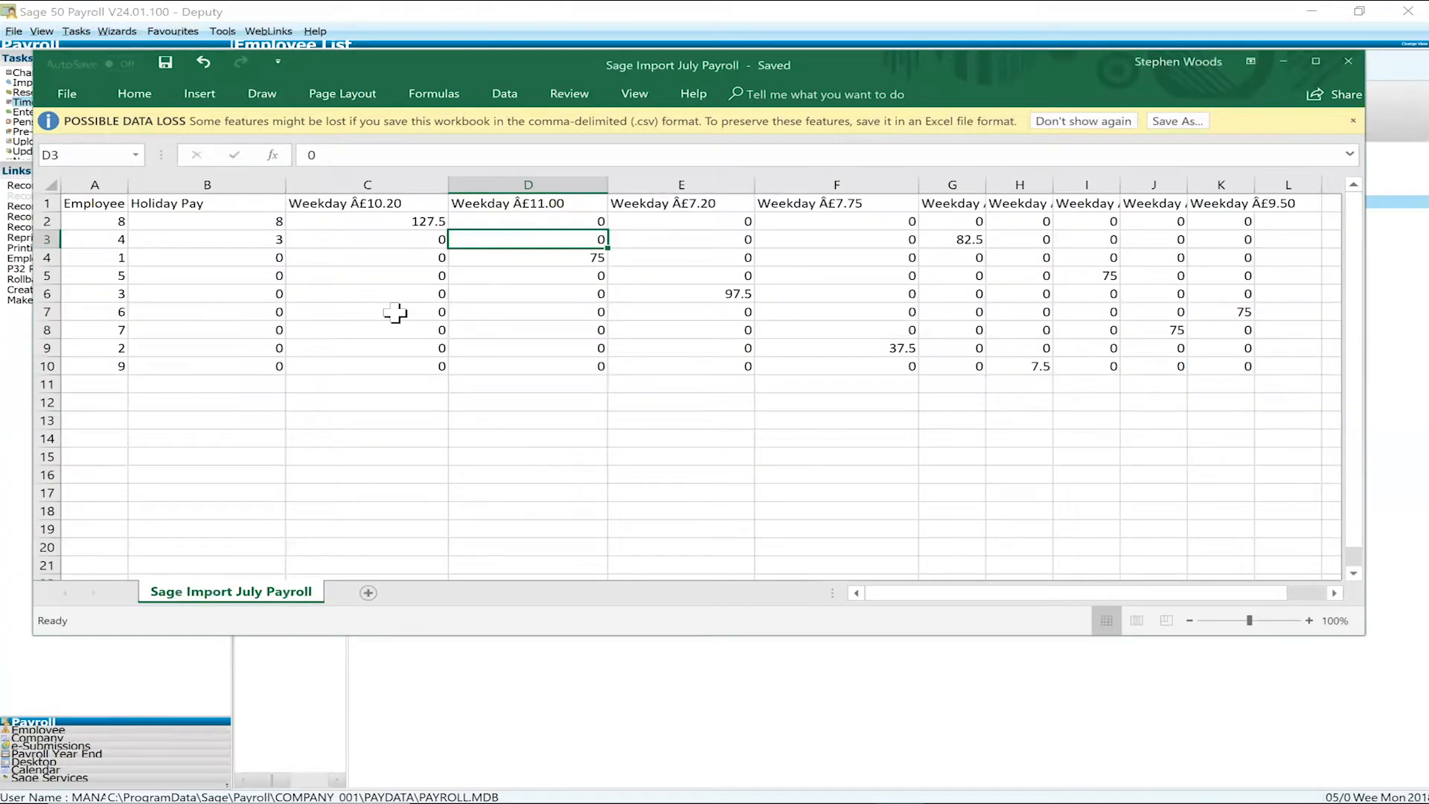
left_click(392, 311)
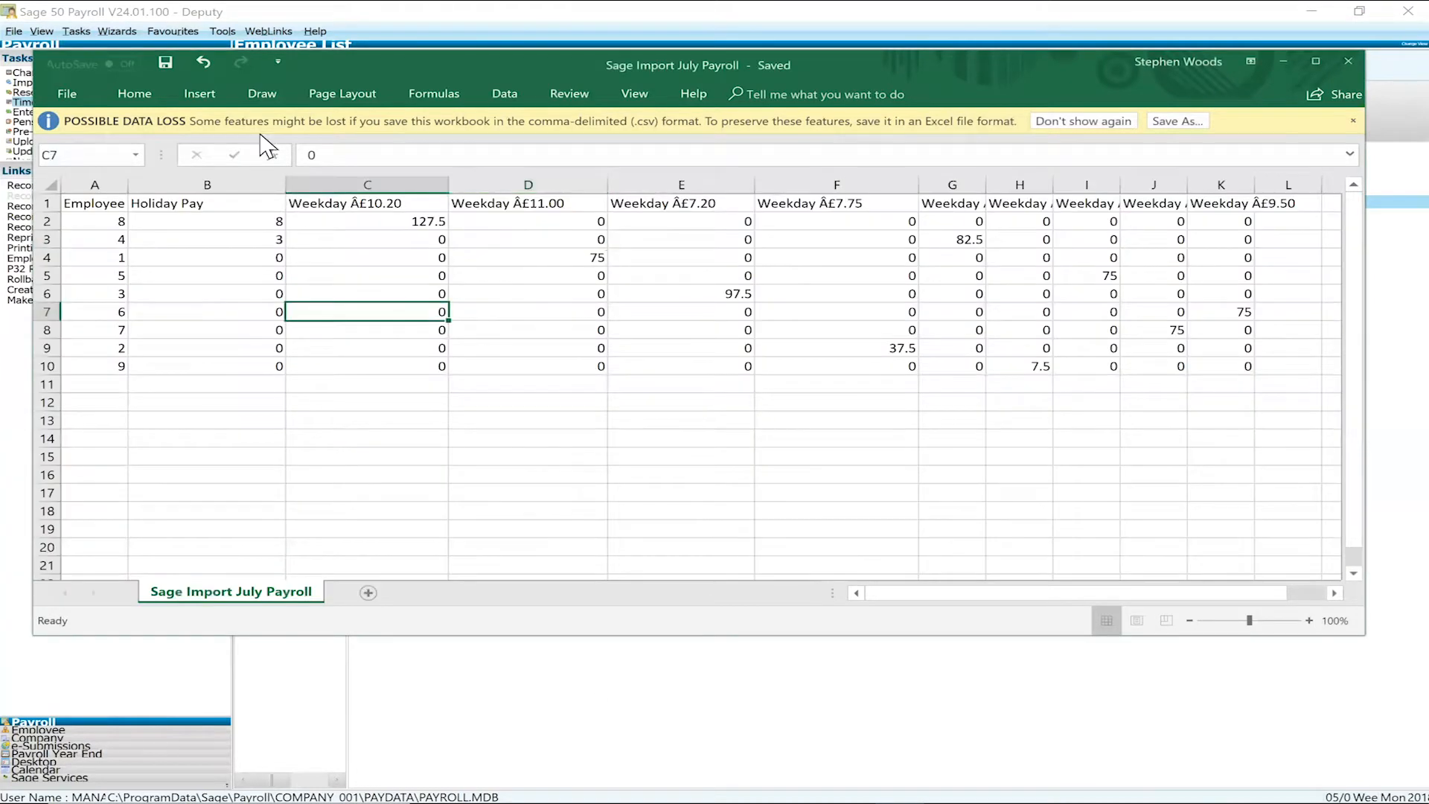
left_click(77, 102)
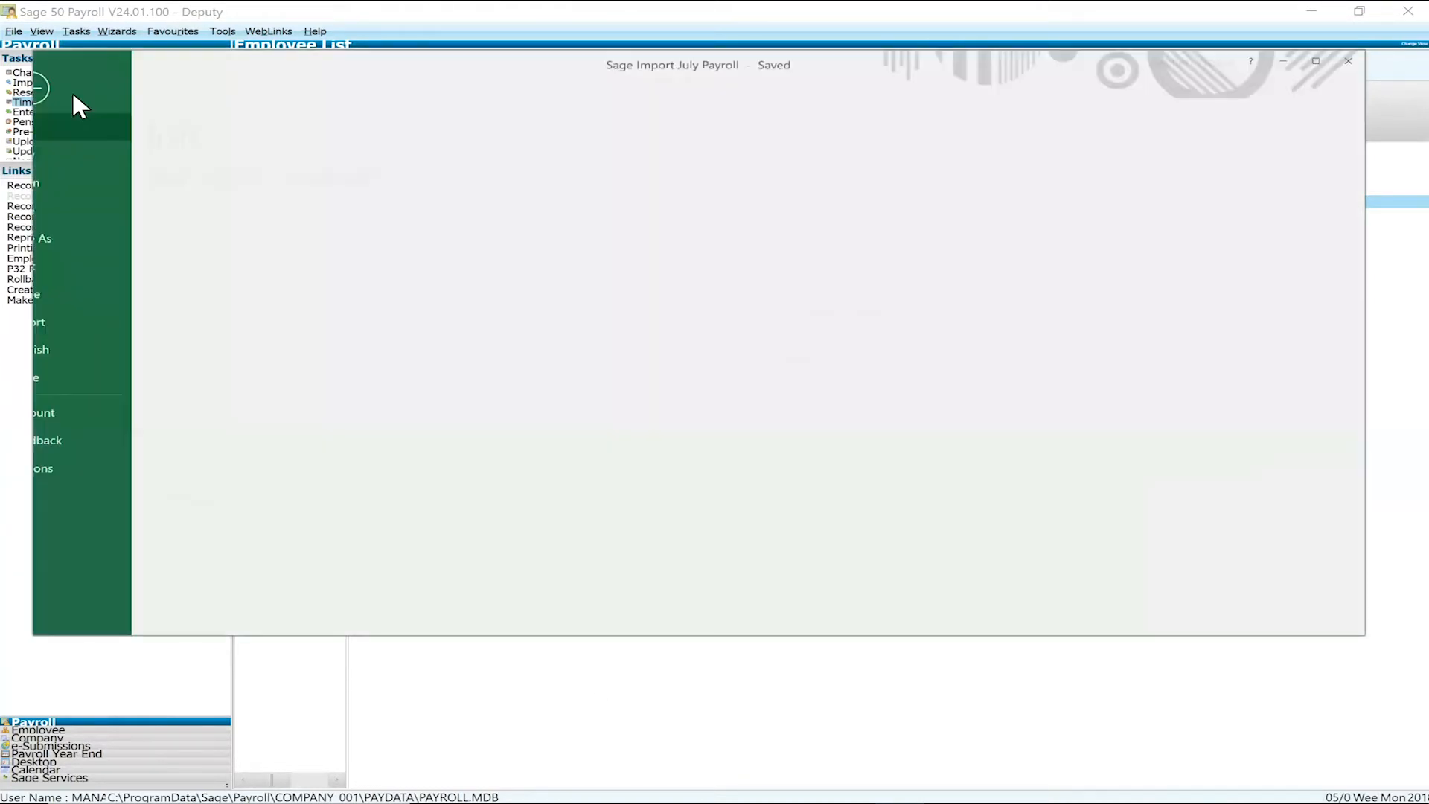
left_click(79, 236)
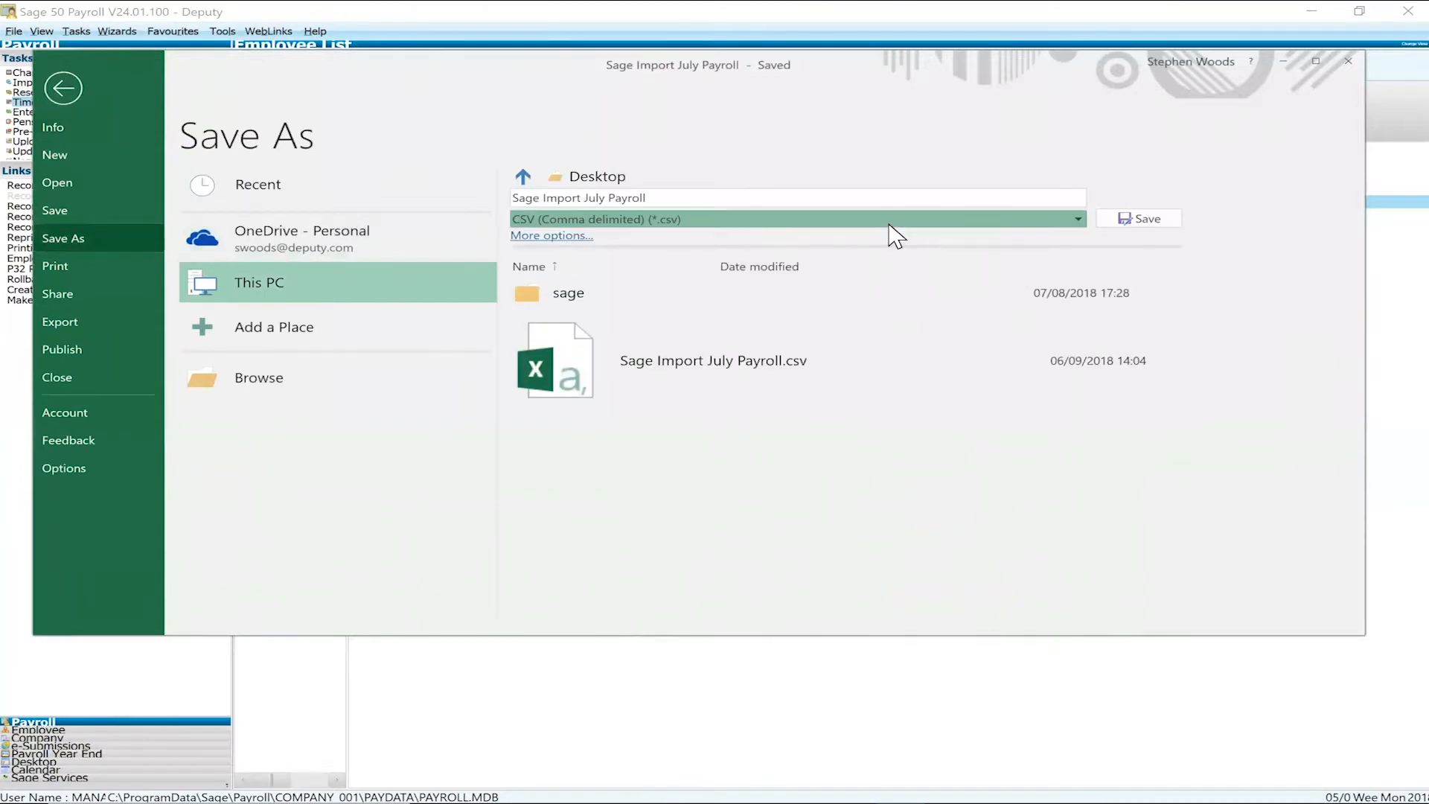
left_click(890, 222)
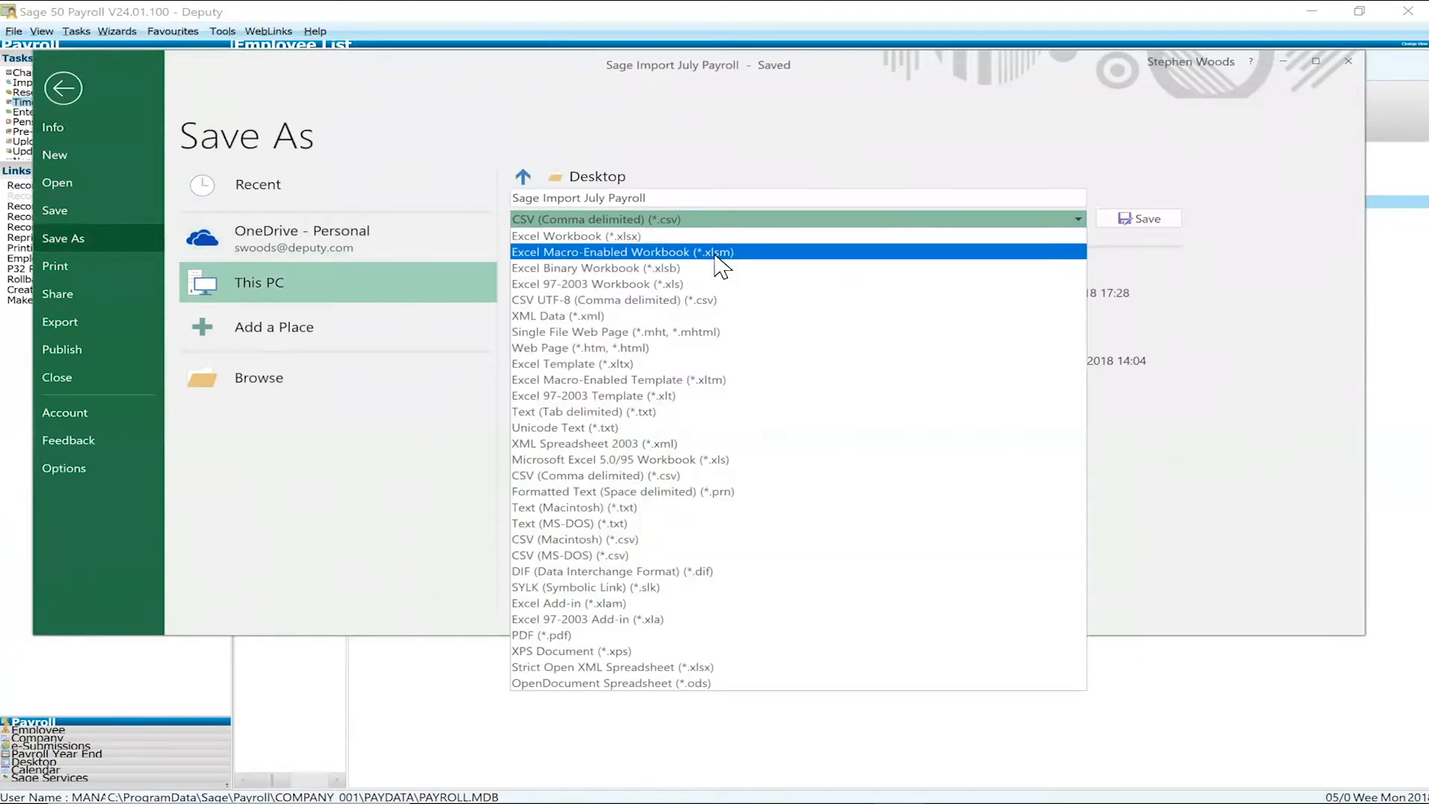
left_click(637, 236)
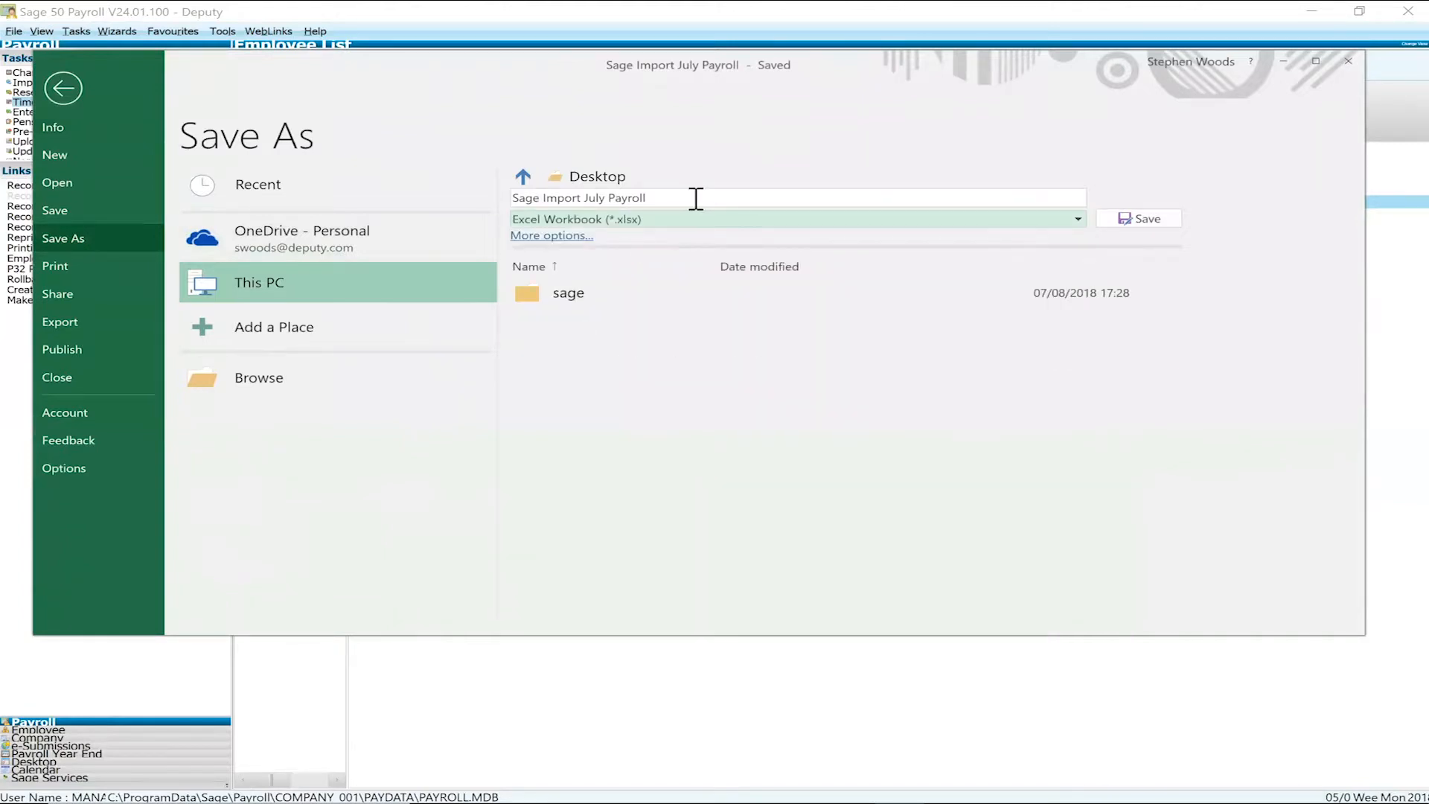
left_click(694, 198)
left_click(696, 199)
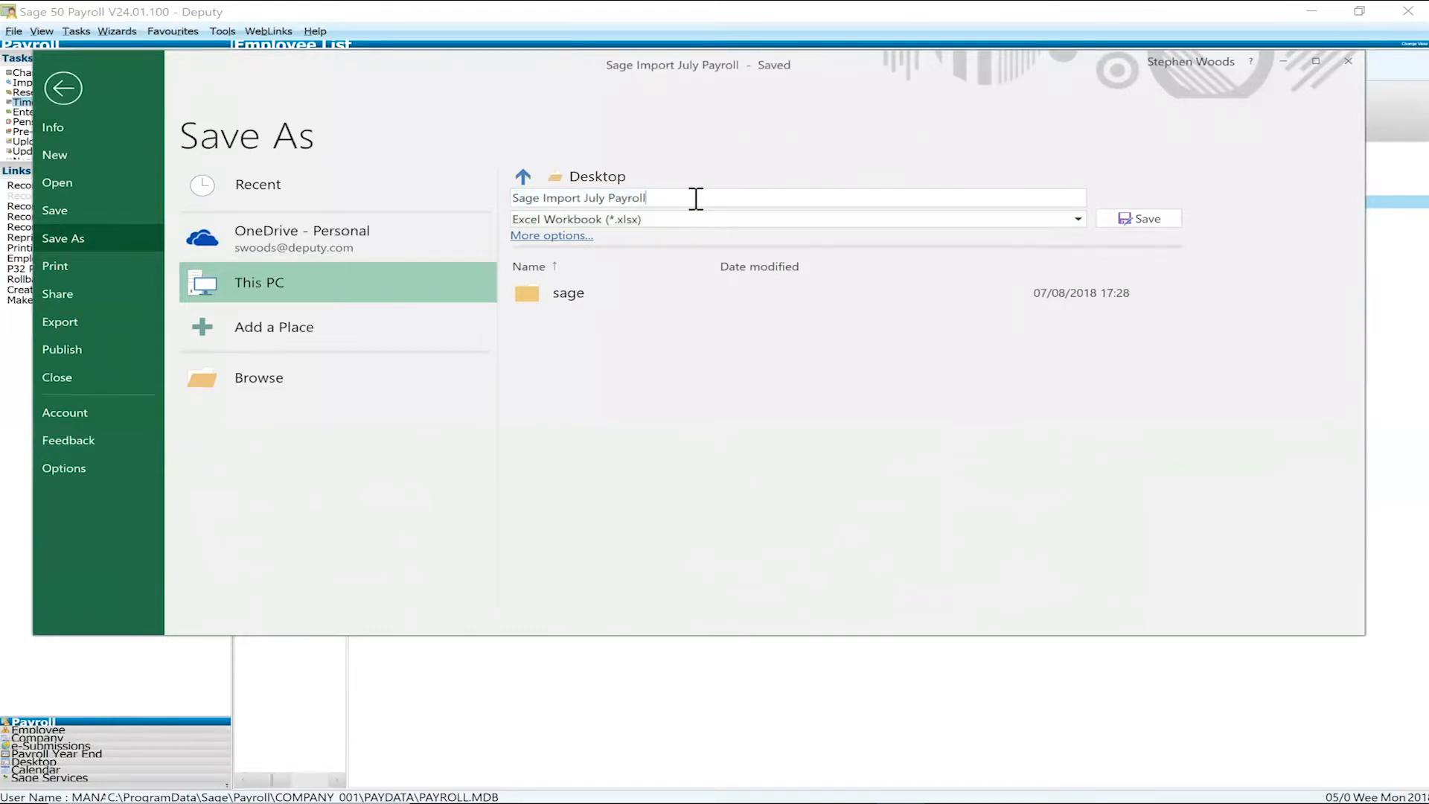
type("E")
key("BackSpace")
type("XLS")
left_click(1152, 223)
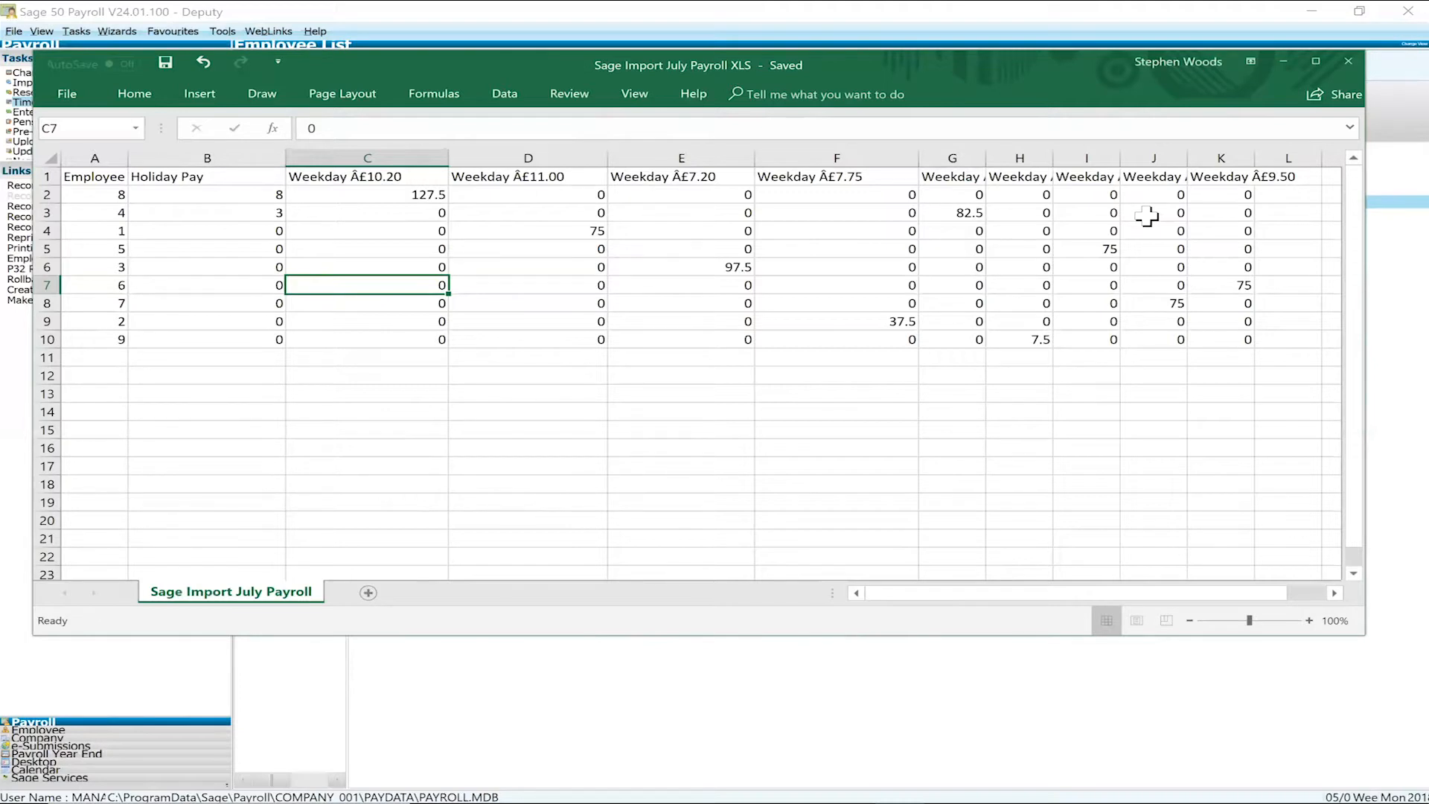
- Switch back to Sage 50 Payroll and start an Advanced Data Import using the Timesheet Payments template
key("alt+Tab")
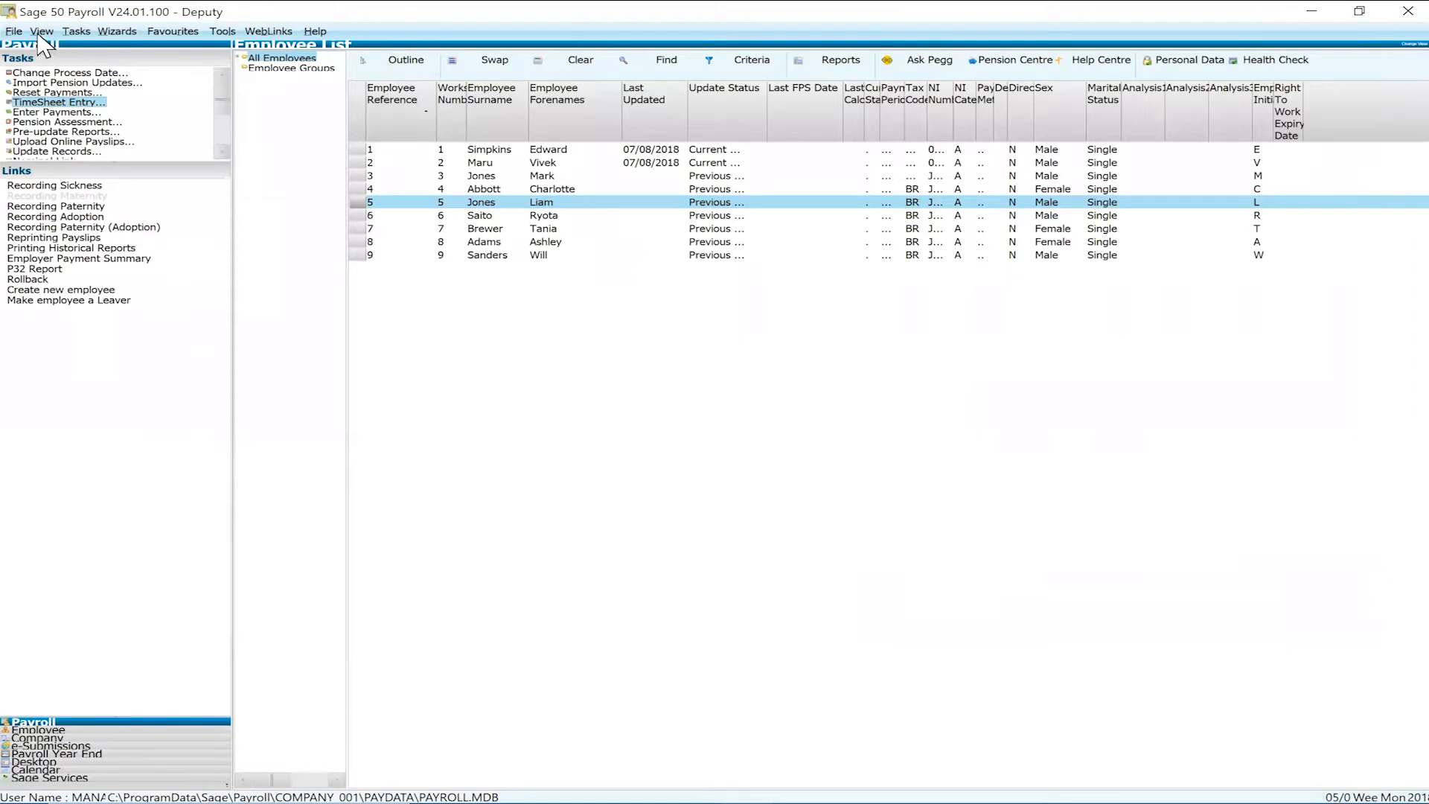
left_click(17, 37)
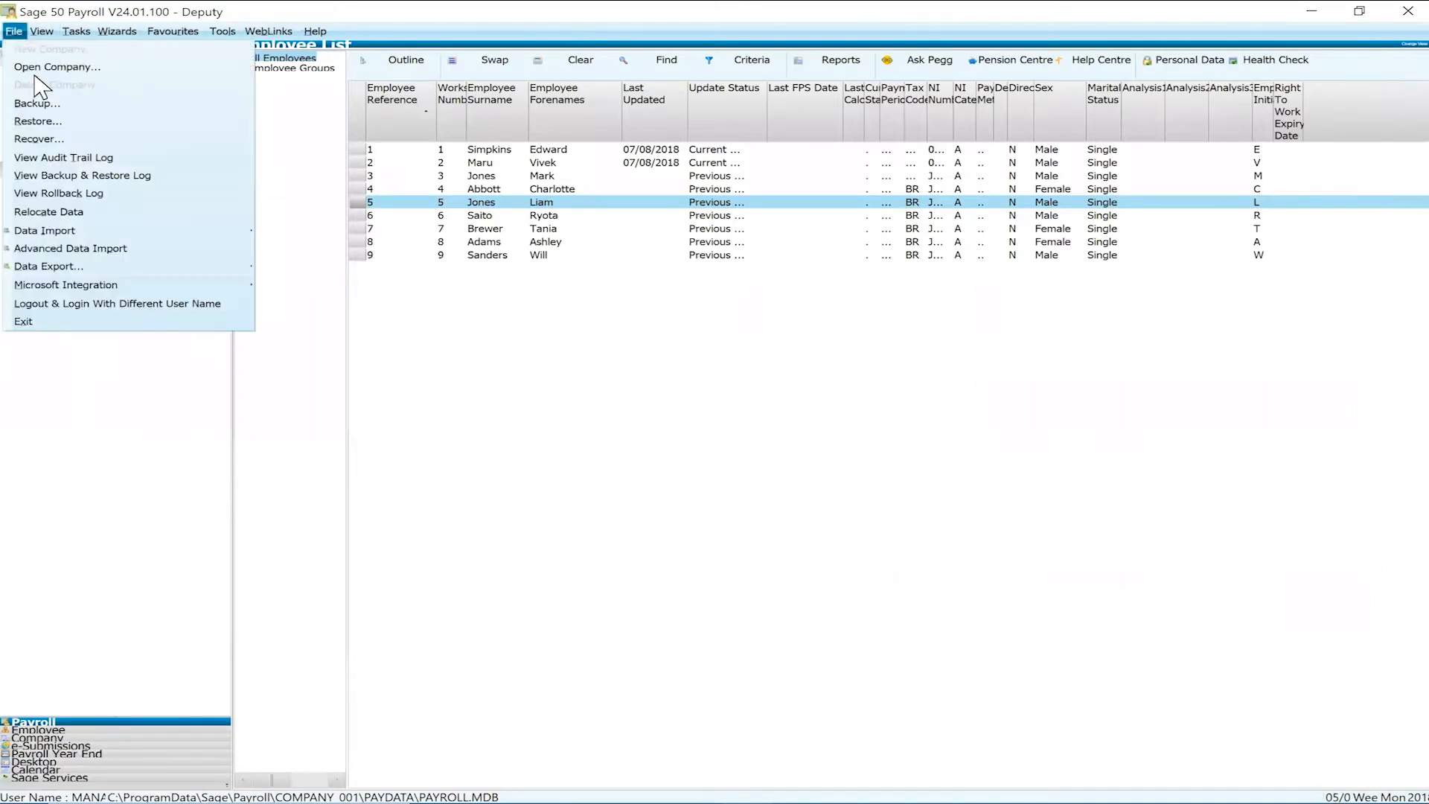
left_click(99, 257)
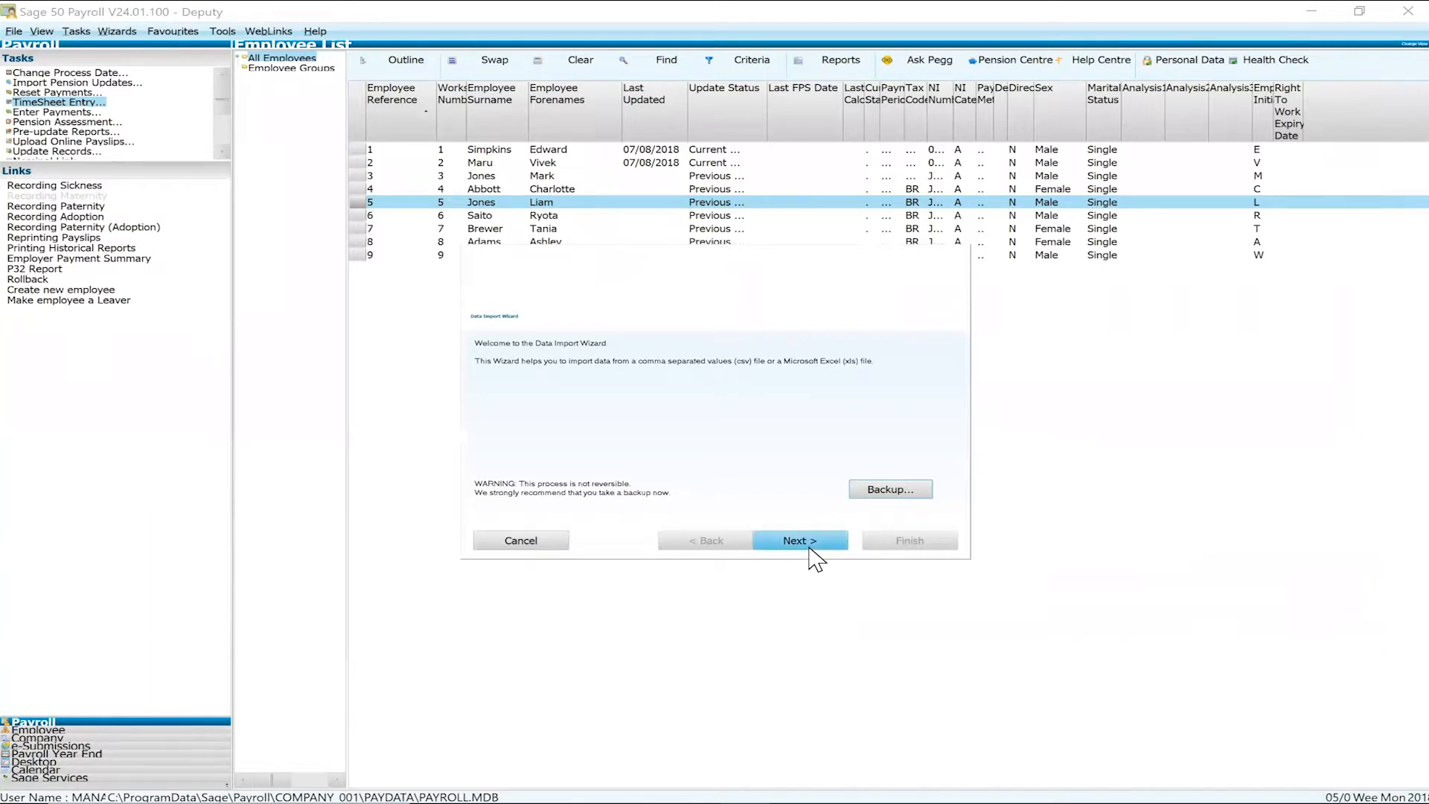
left_click(826, 539)
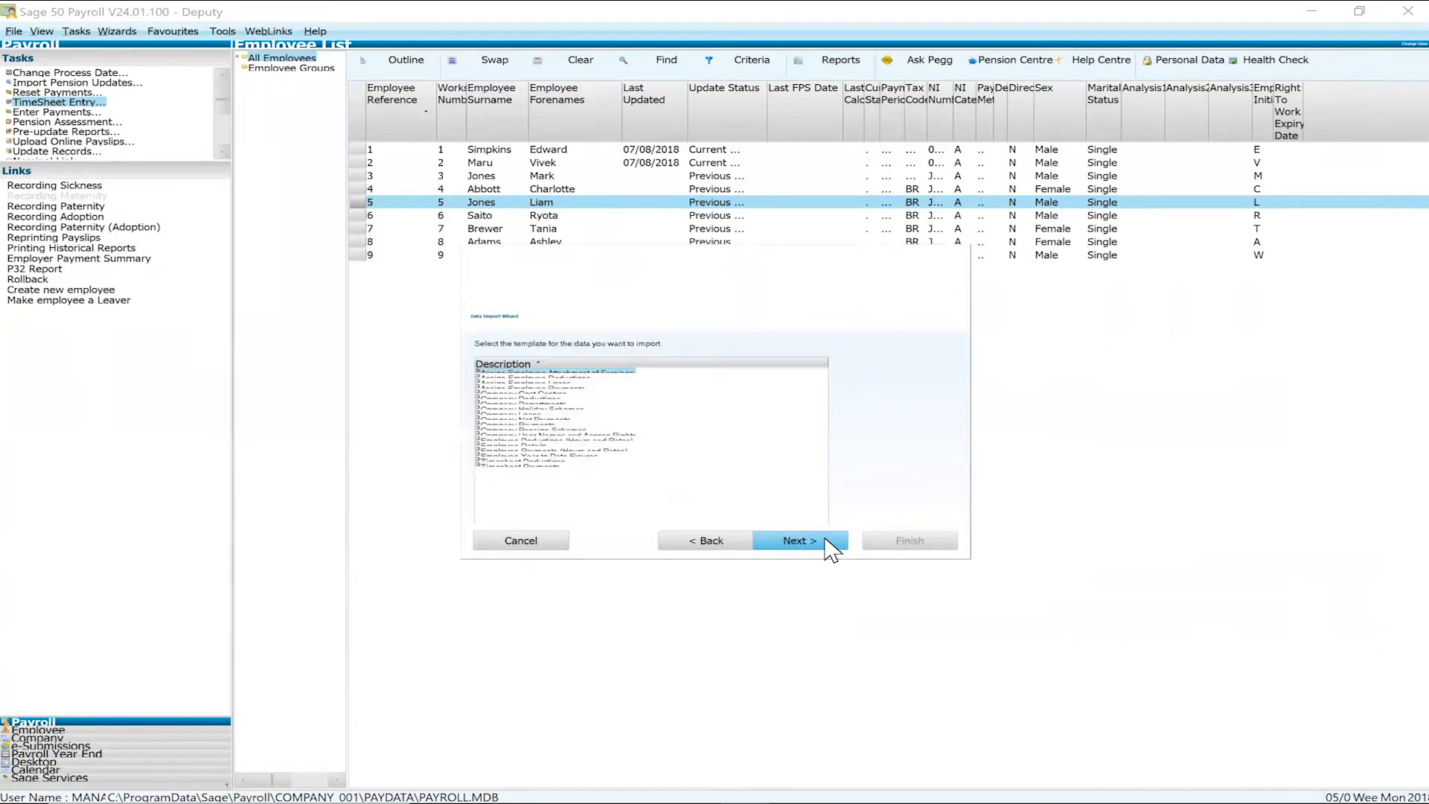
left_click(531, 466)
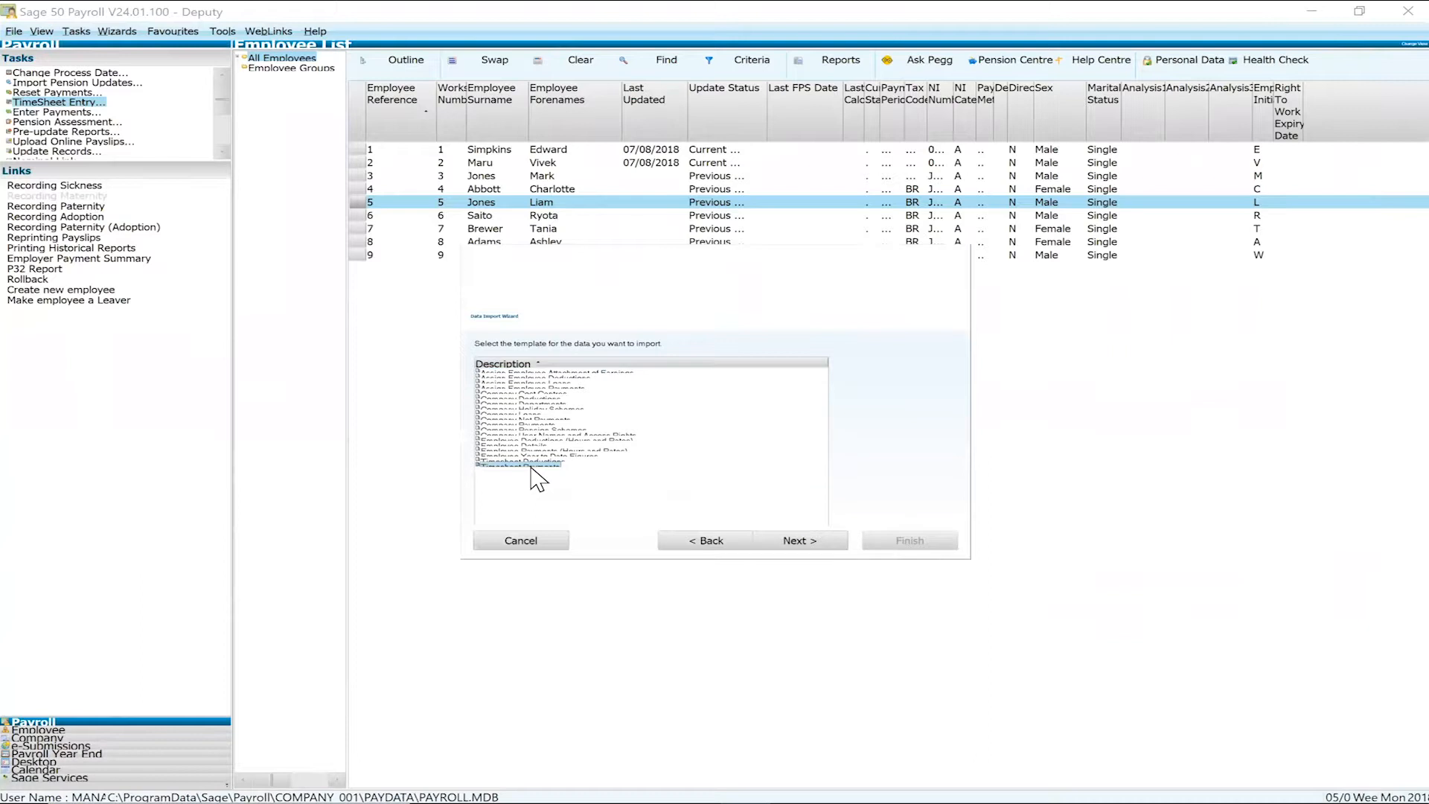
left_click(809, 544)
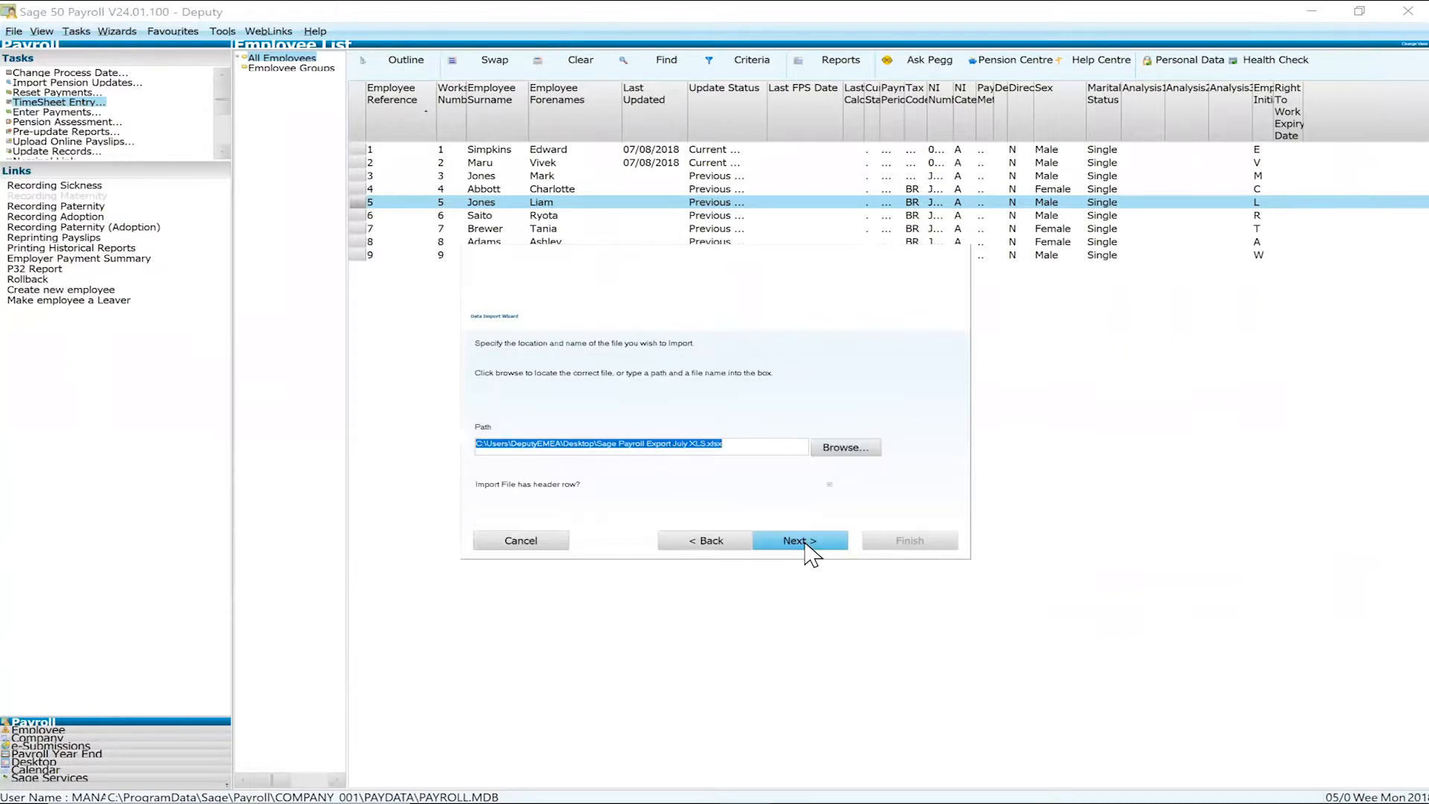
- Choose the Excel file Sage Import July Payroll XLS from the Desktop as the import file and clear the existing field map
left_click(856, 450)
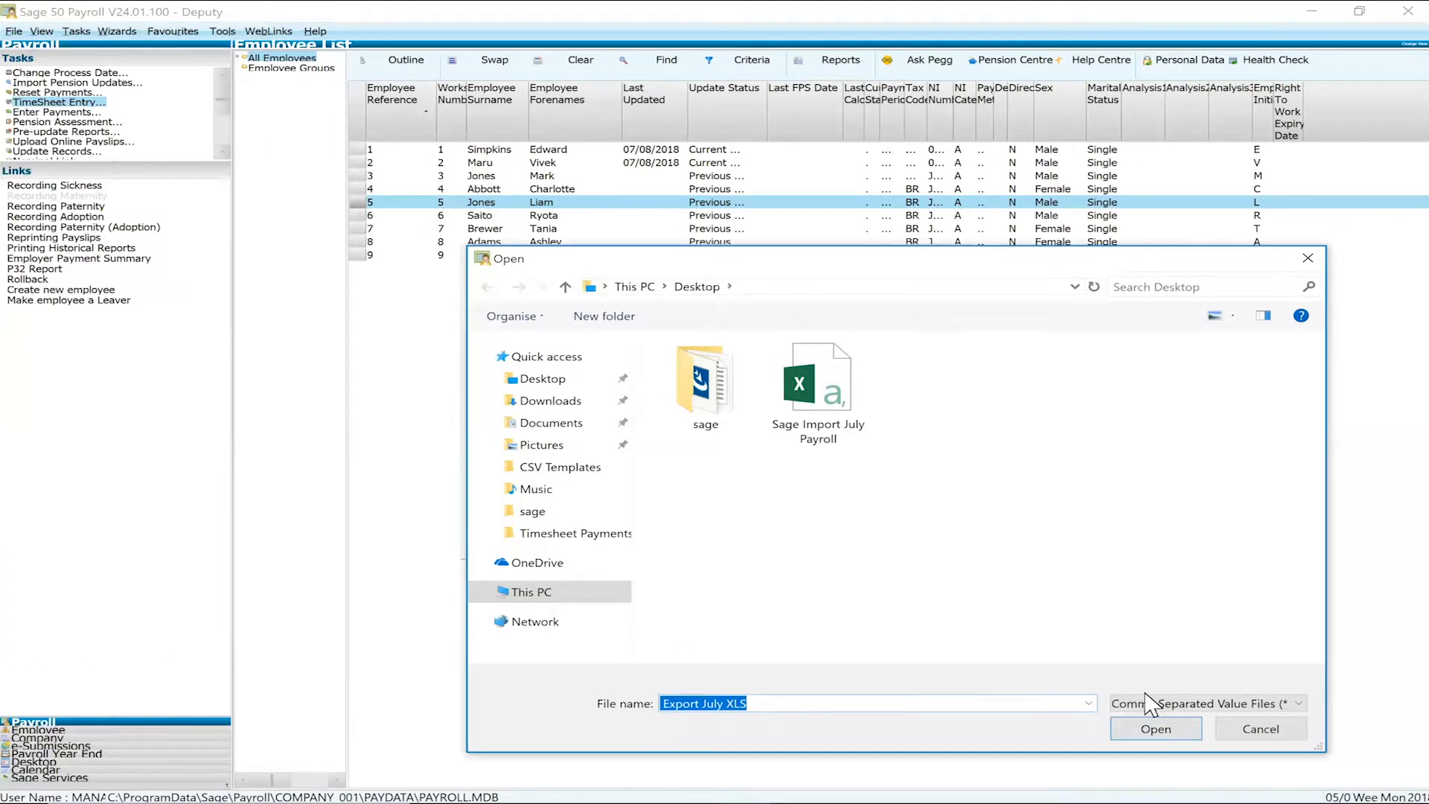
left_click(1189, 703)
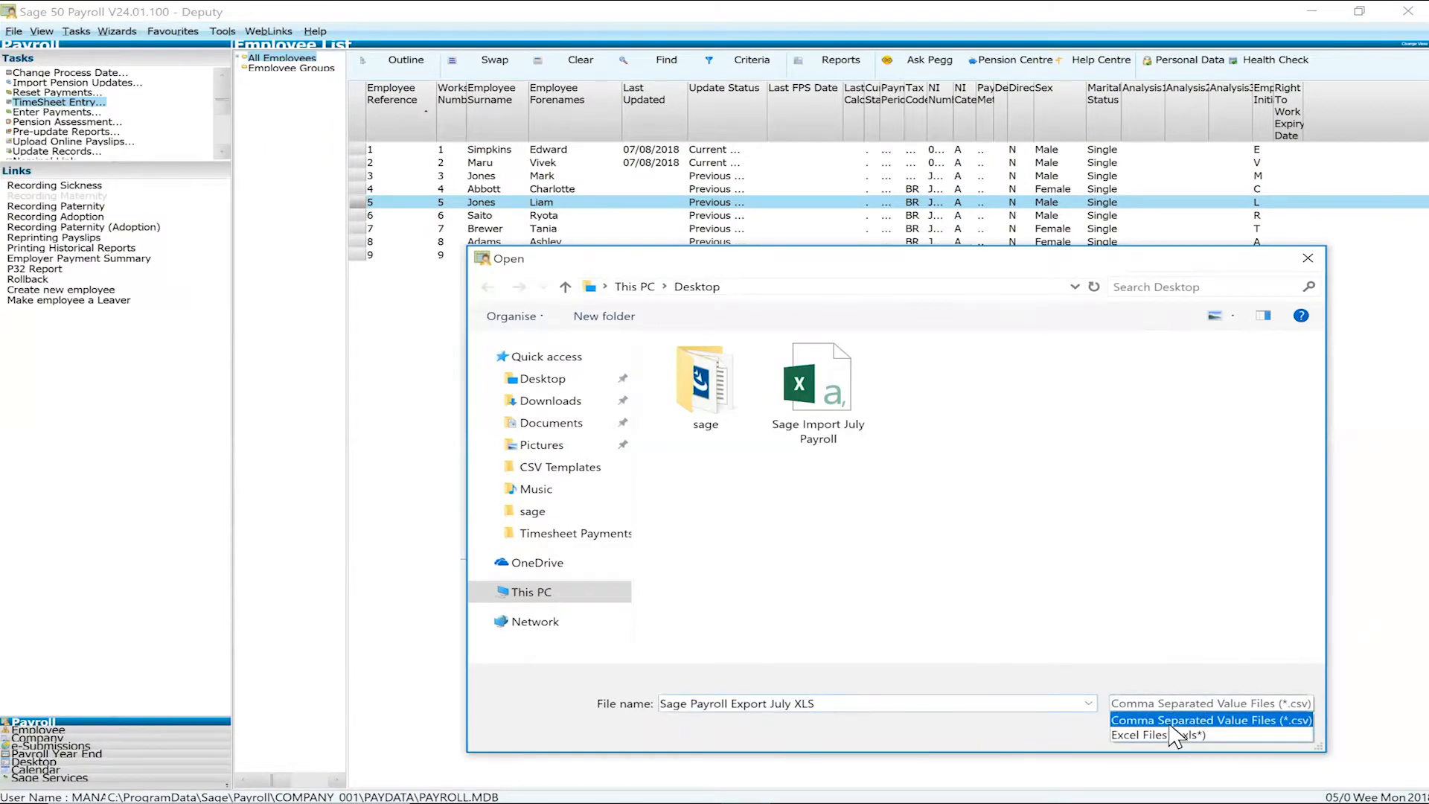
left_click(1163, 735)
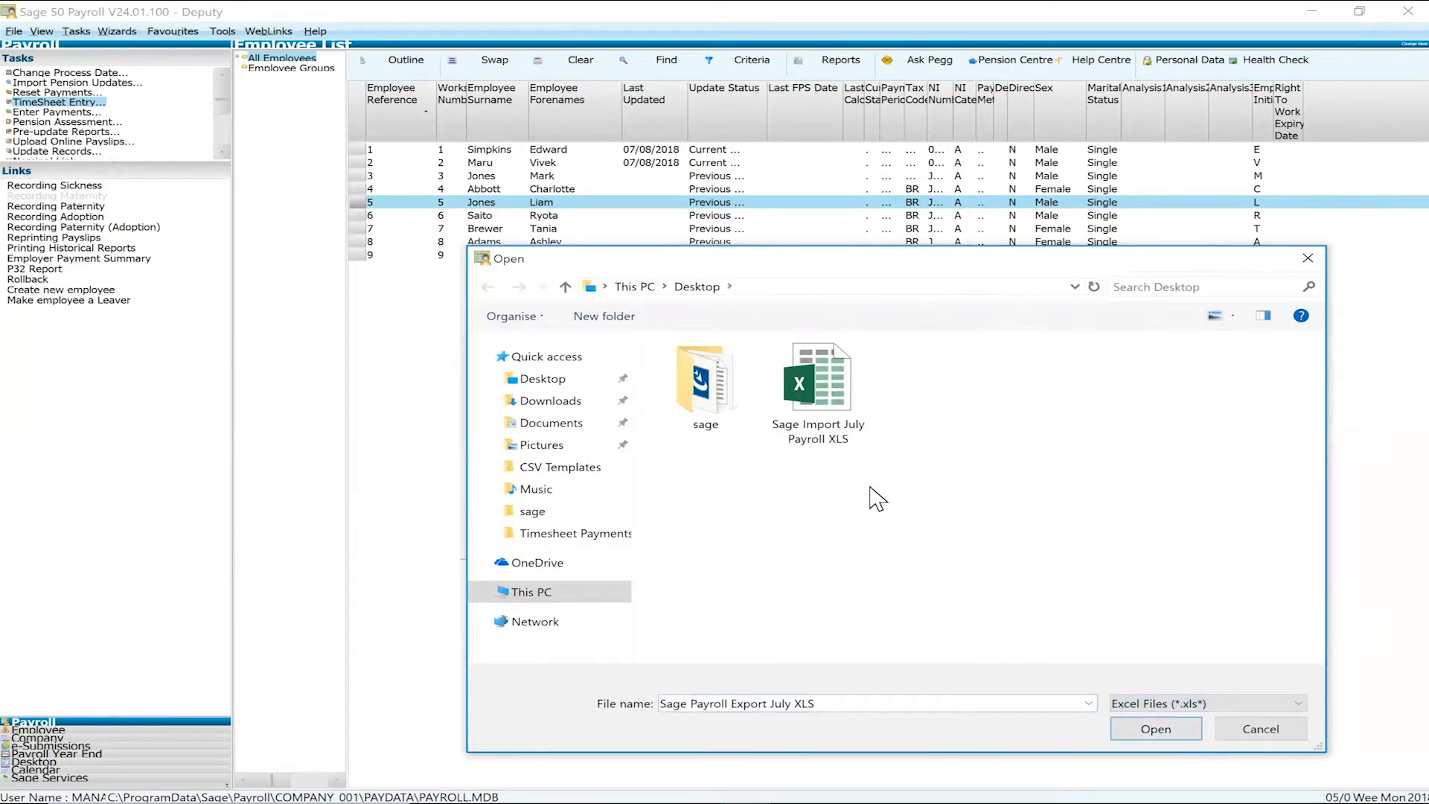
double_click(830, 400)
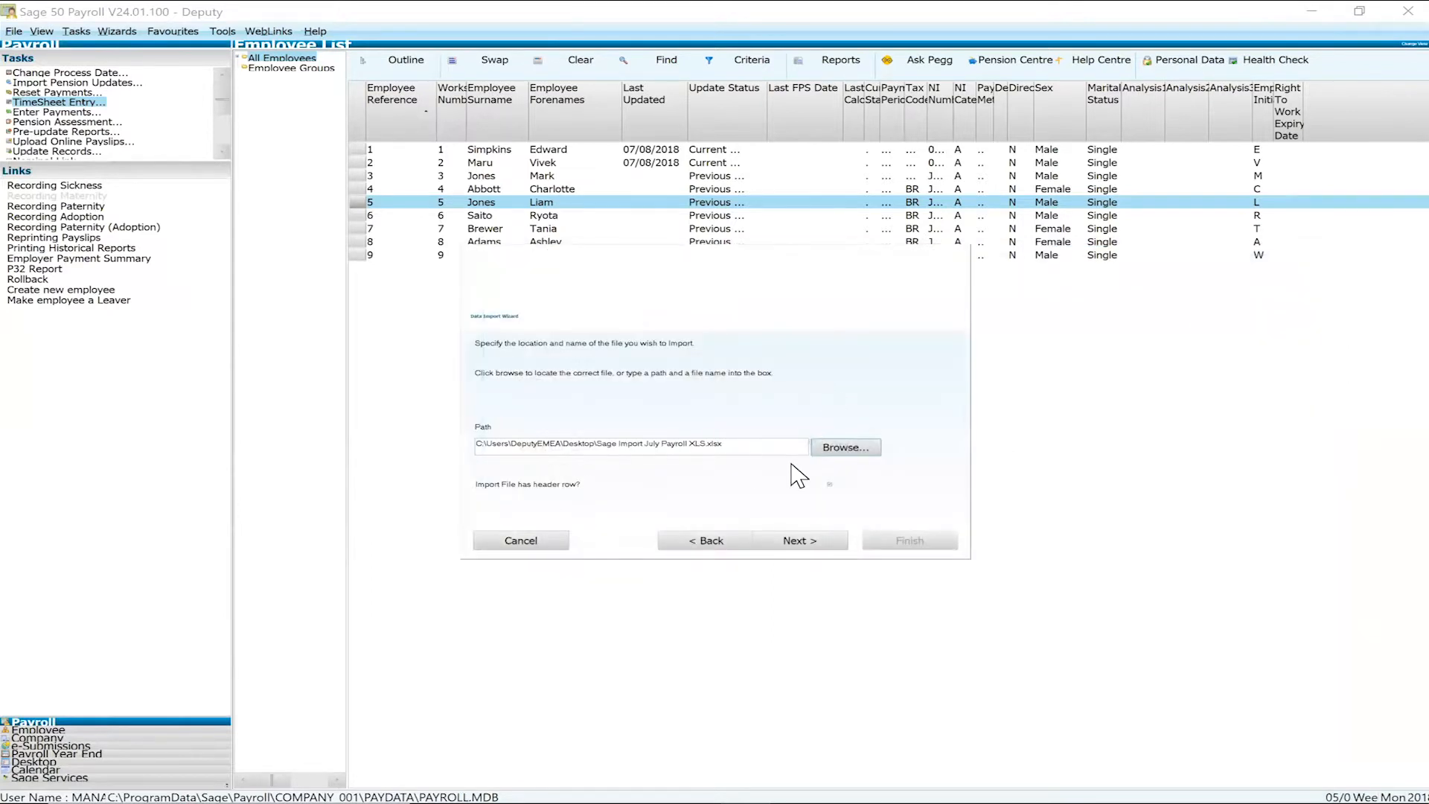
left_click(815, 546)
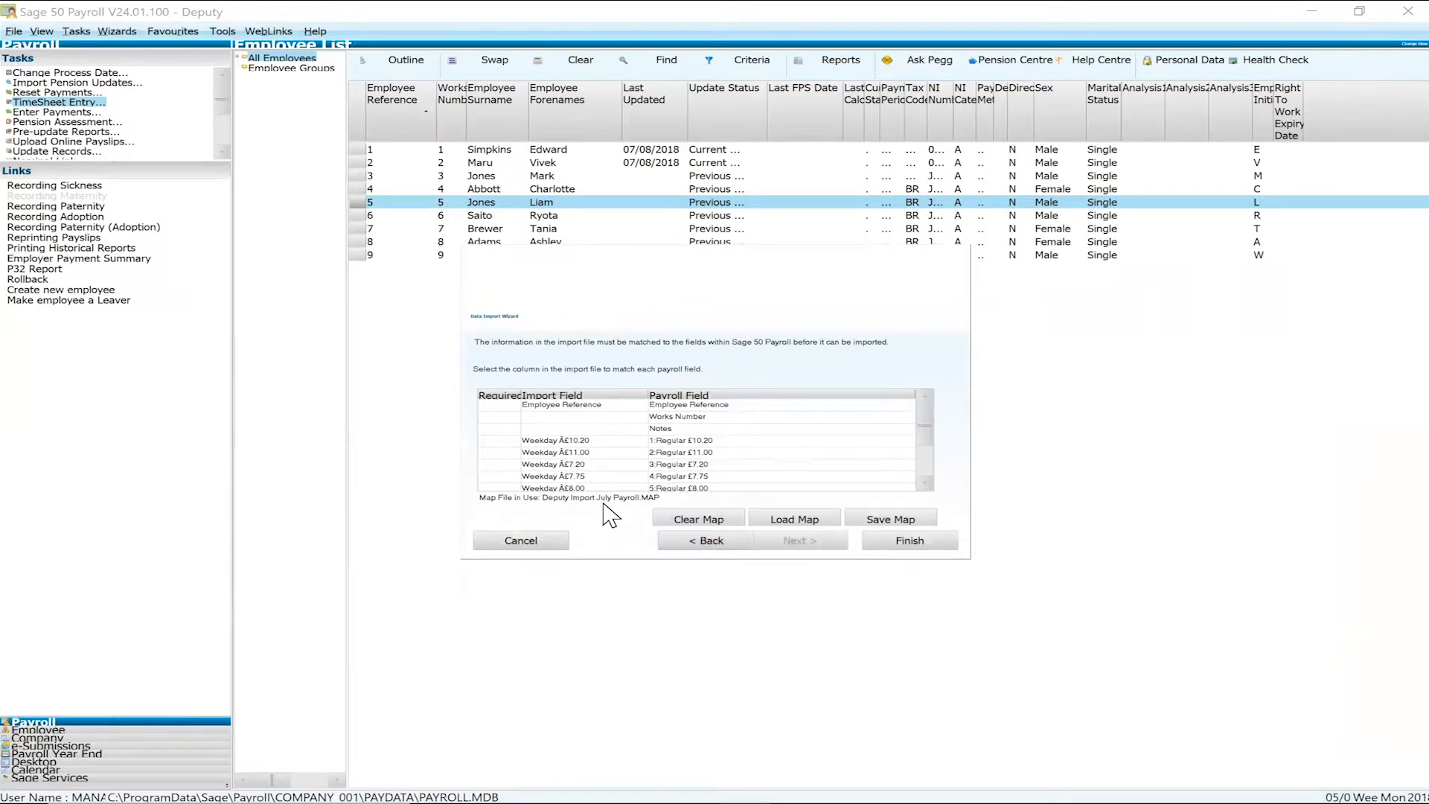
left_click(679, 525)
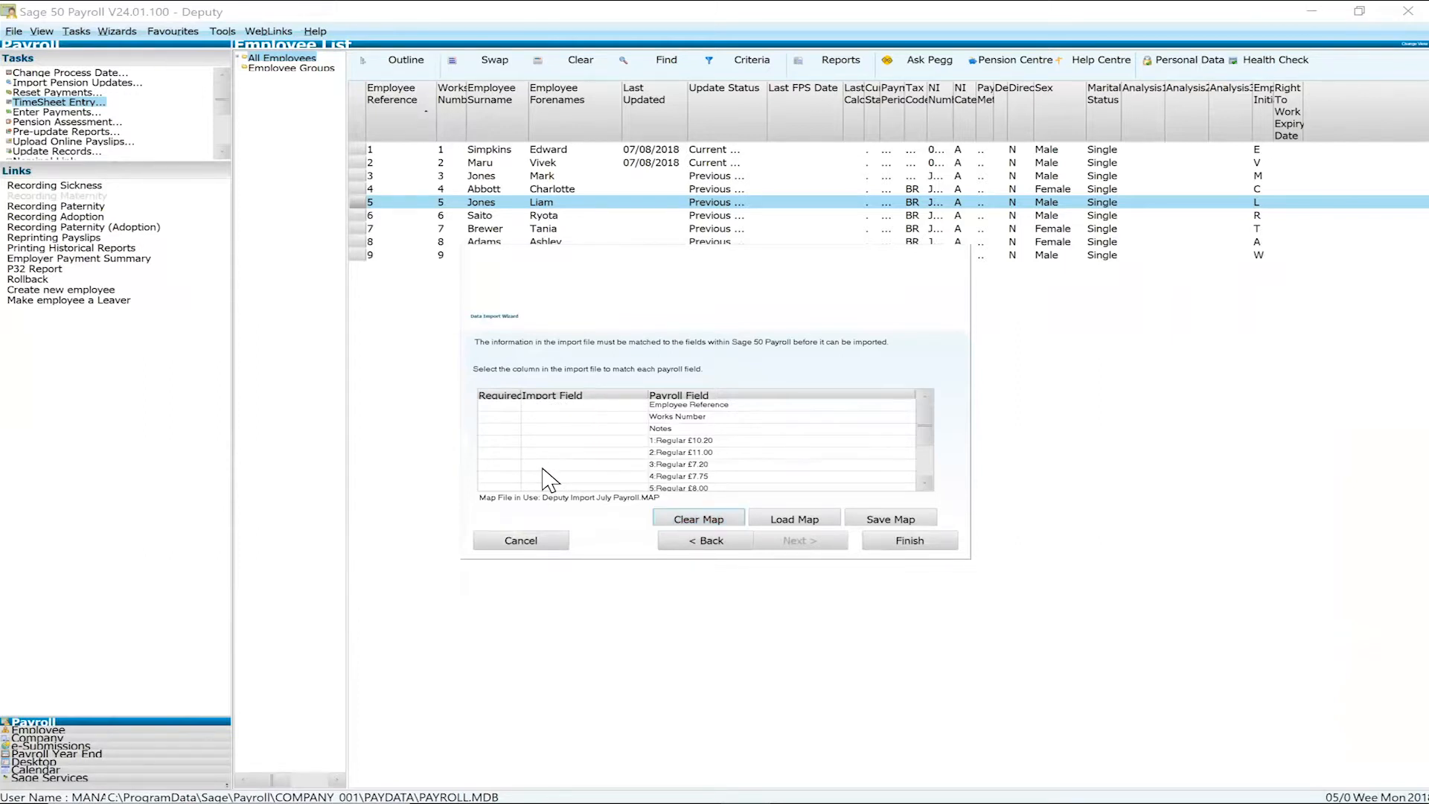
- Match the import file's Employee Reference column to the Employee Reference payroll field
left_click(615, 403)
left_click(637, 406)
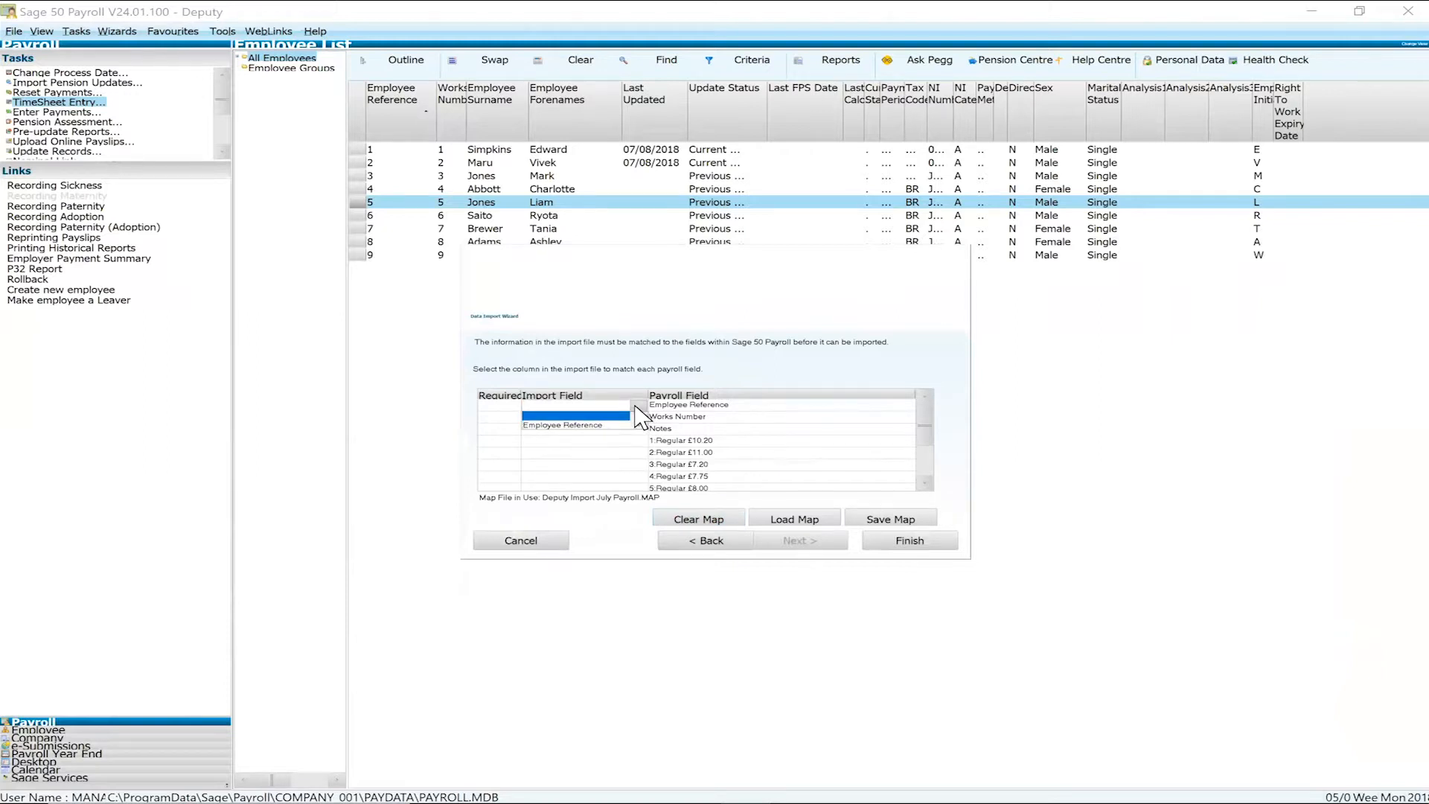
left_click(584, 424)
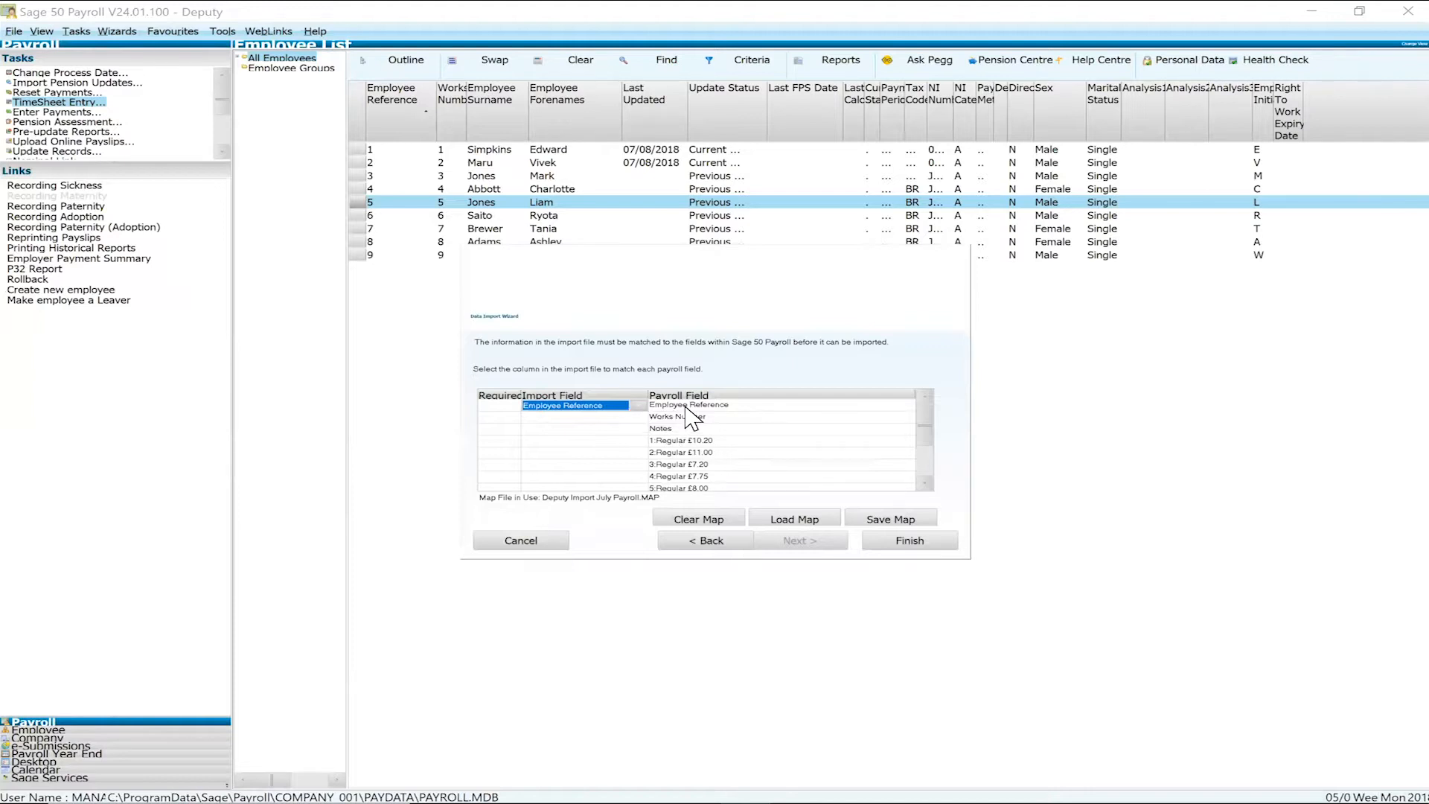
- Match the Weekday £10.20 import column to the 1:Regular £10.20 payroll field
left_click(629, 441)
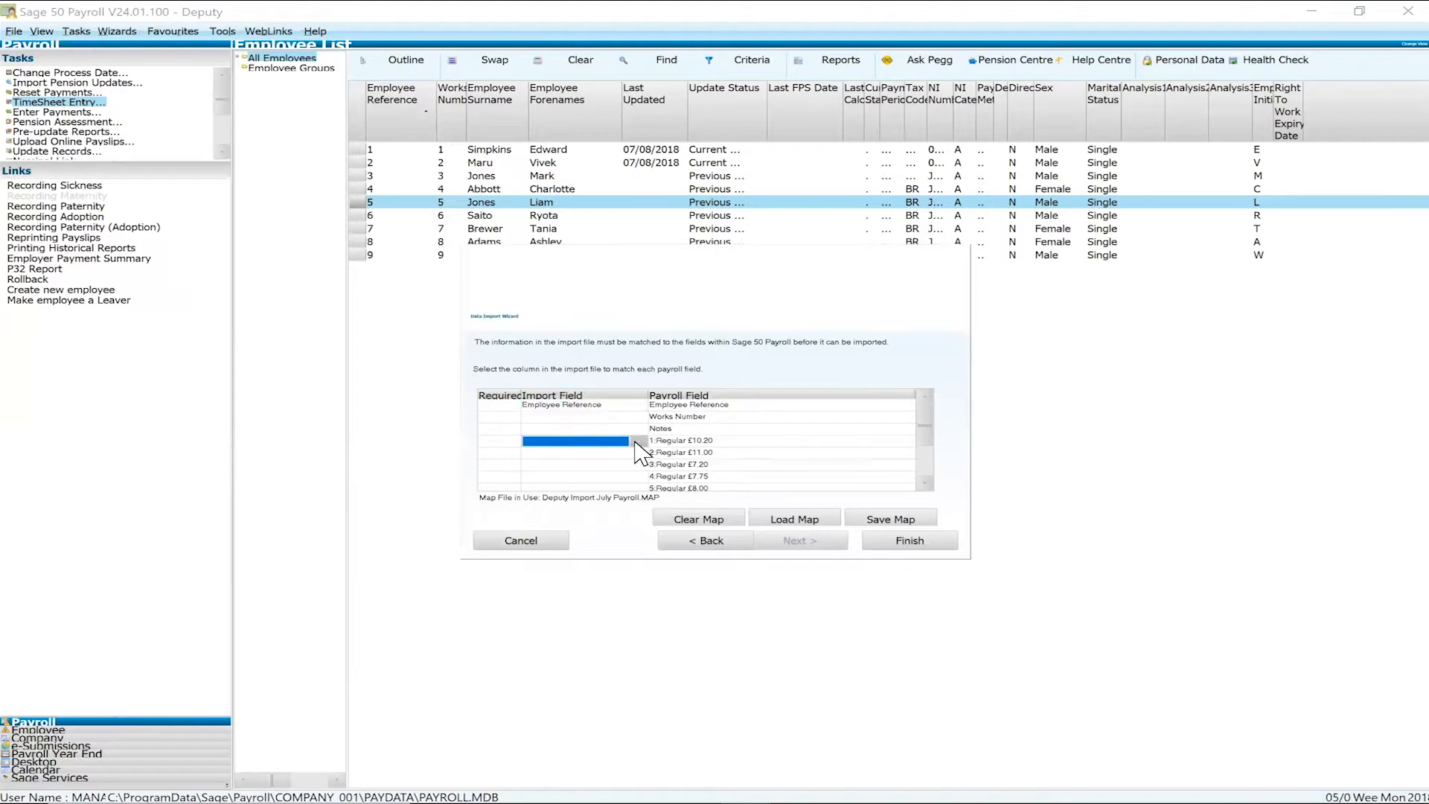
left_click(635, 441)
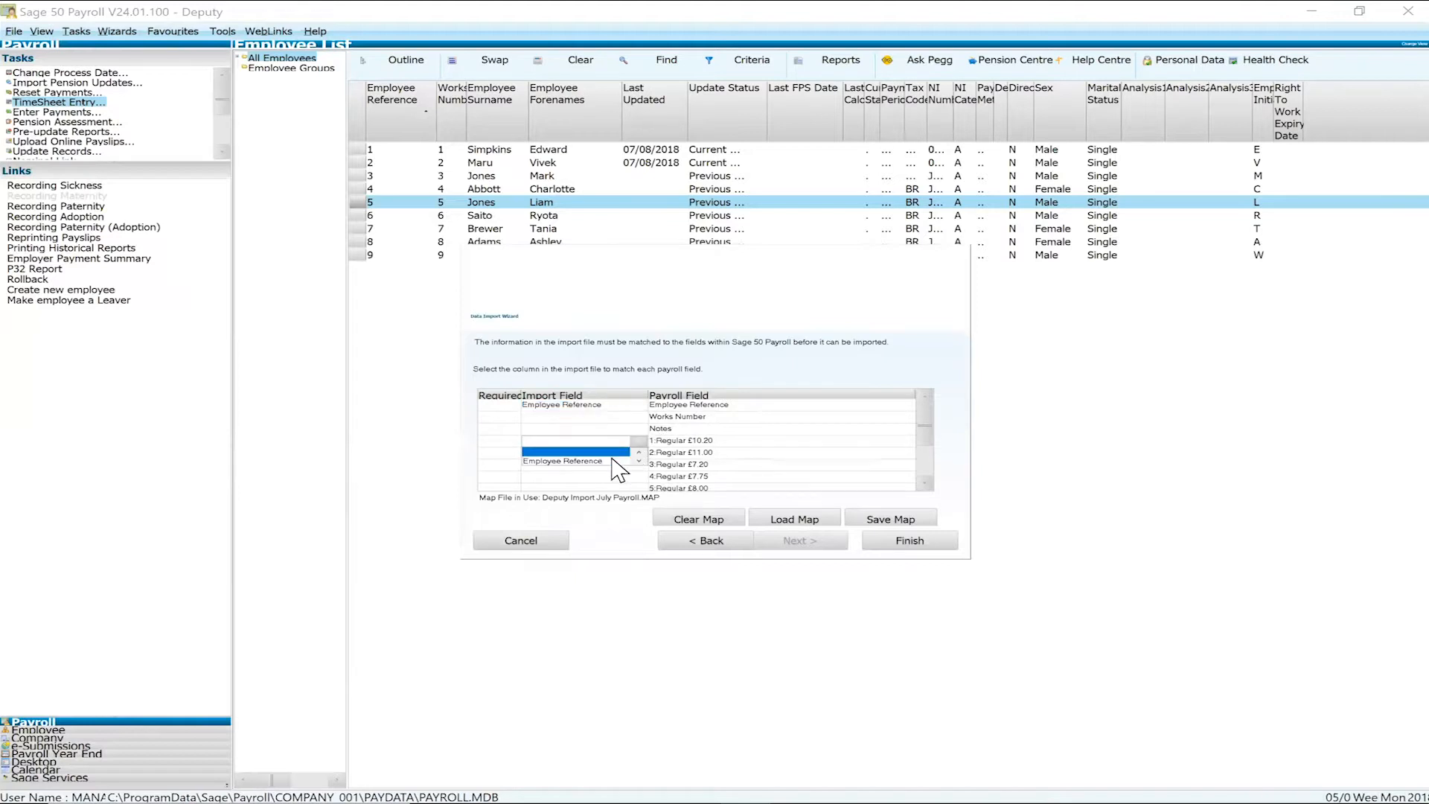
left_click(639, 461)
left_click(638, 461)
left_click(639, 461)
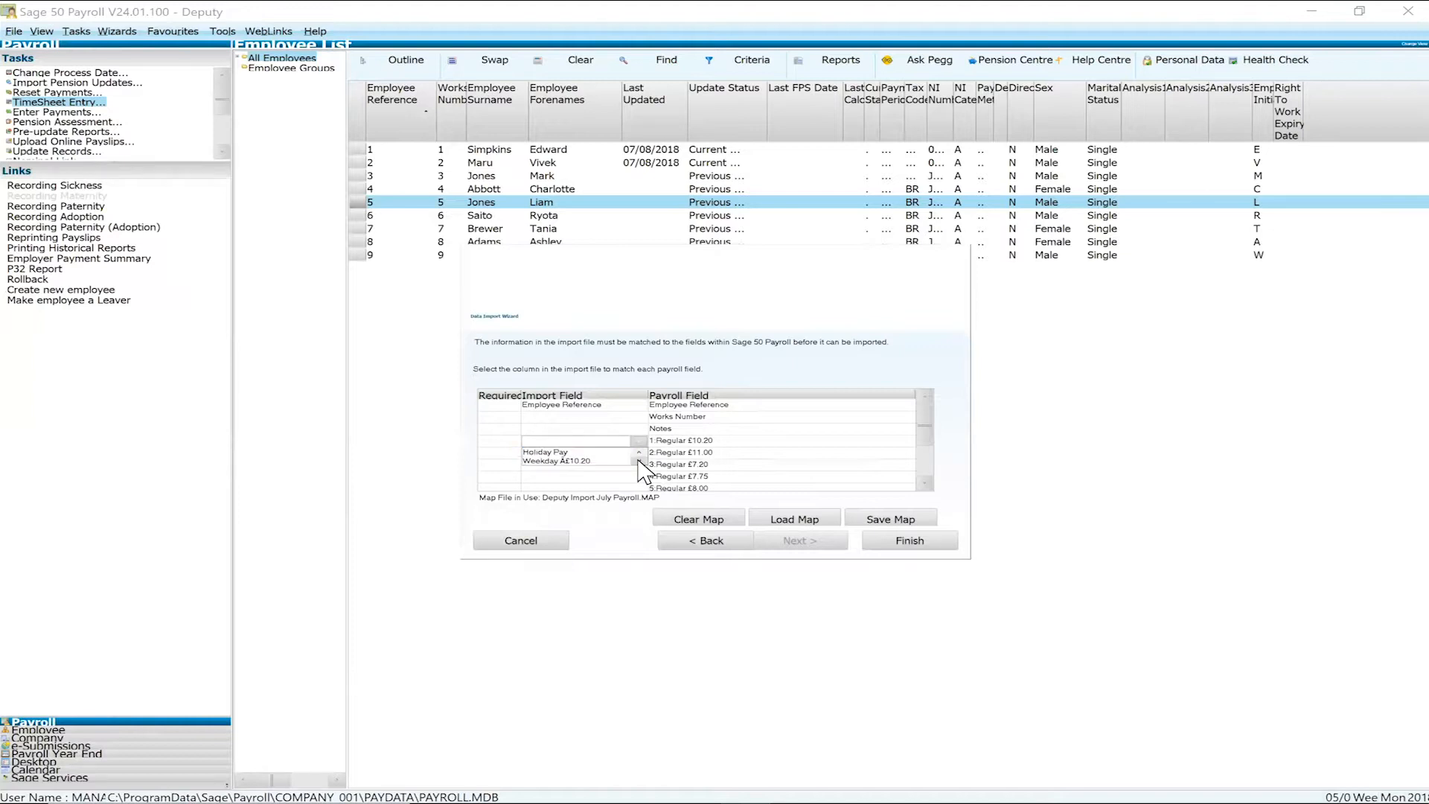
left_click(604, 461)
- Try matching the Weekday £7.20 import column to the 2:Regular £11.00 payroll field
left_click(603, 451)
right_click(641, 478)
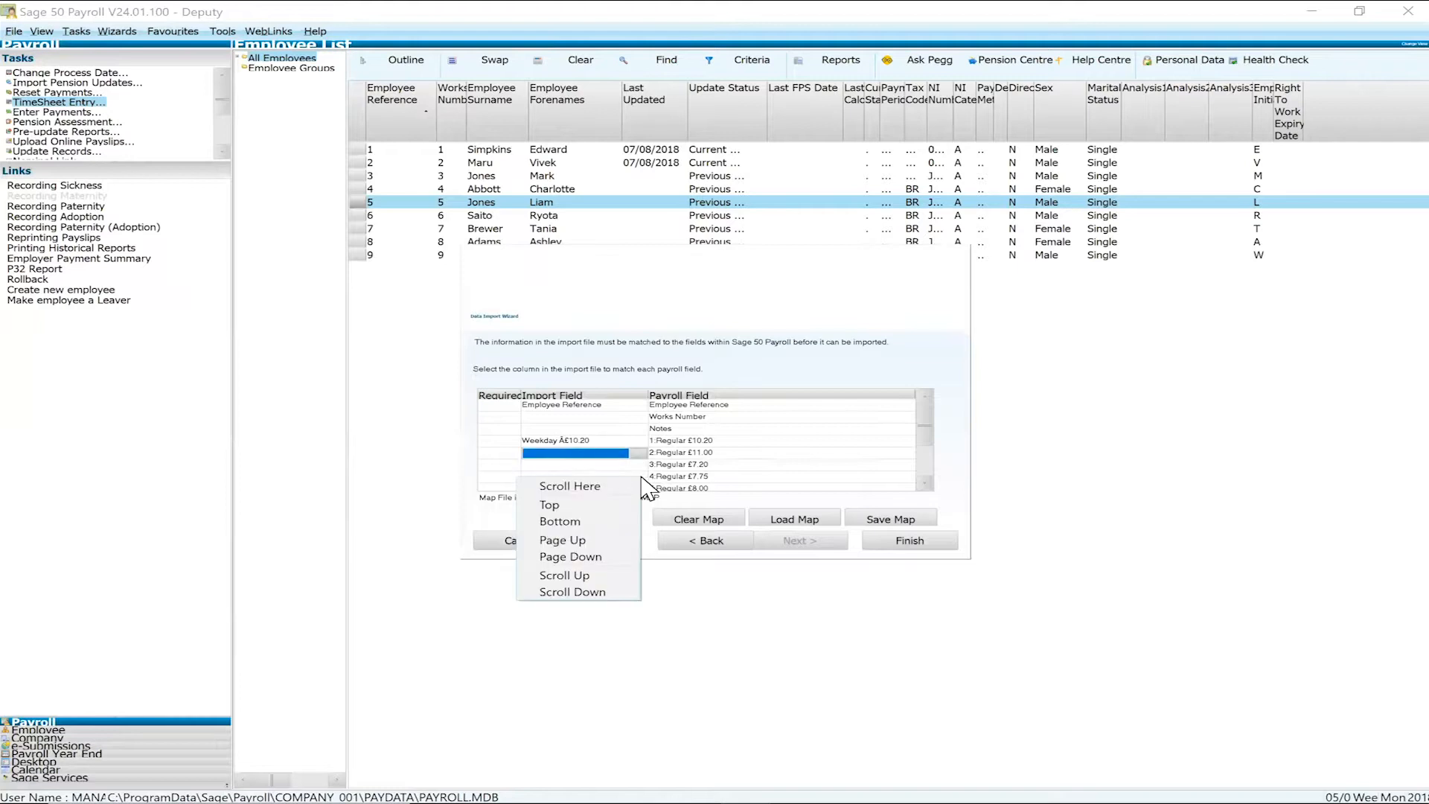
left_click(635, 446)
left_click(634, 451)
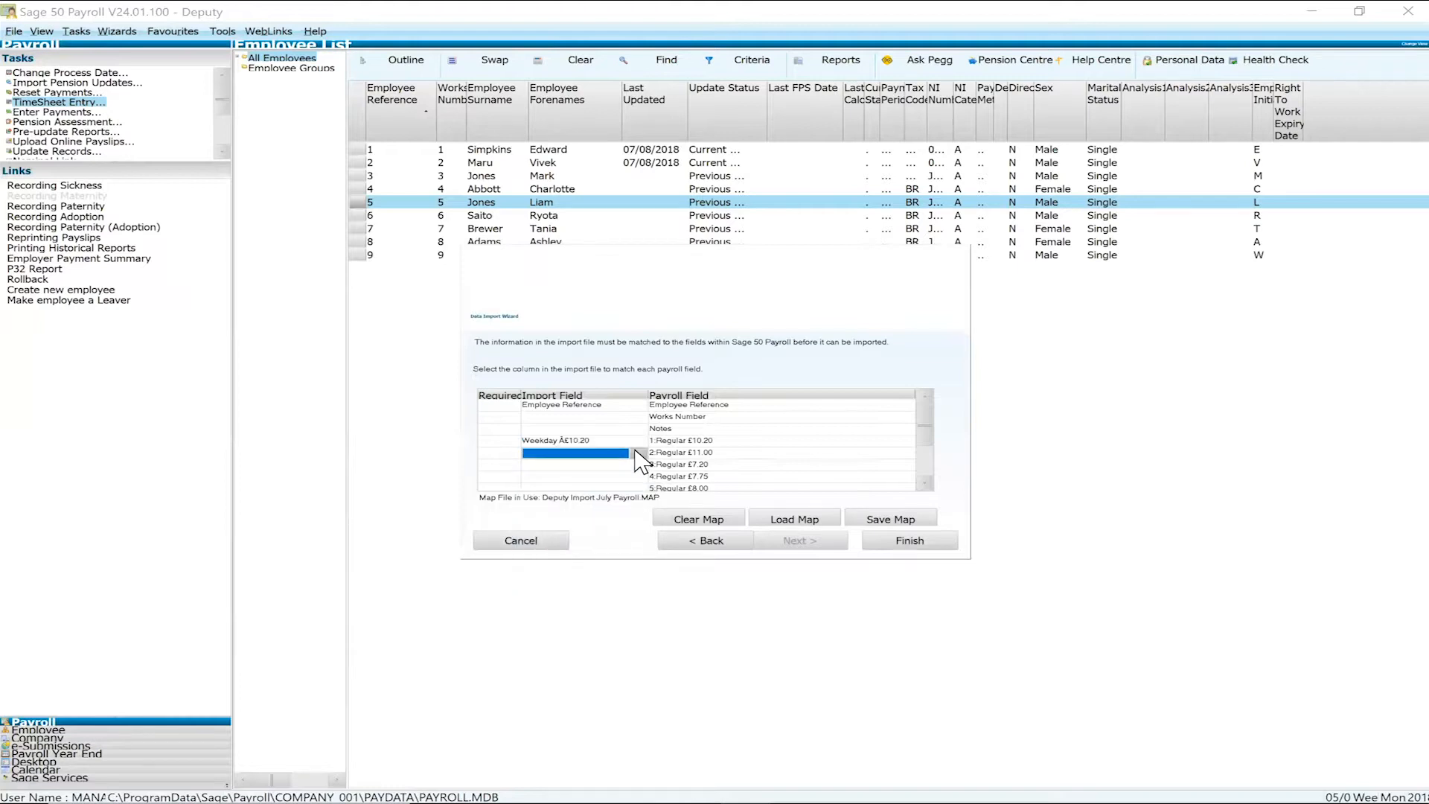
left_click(635, 451)
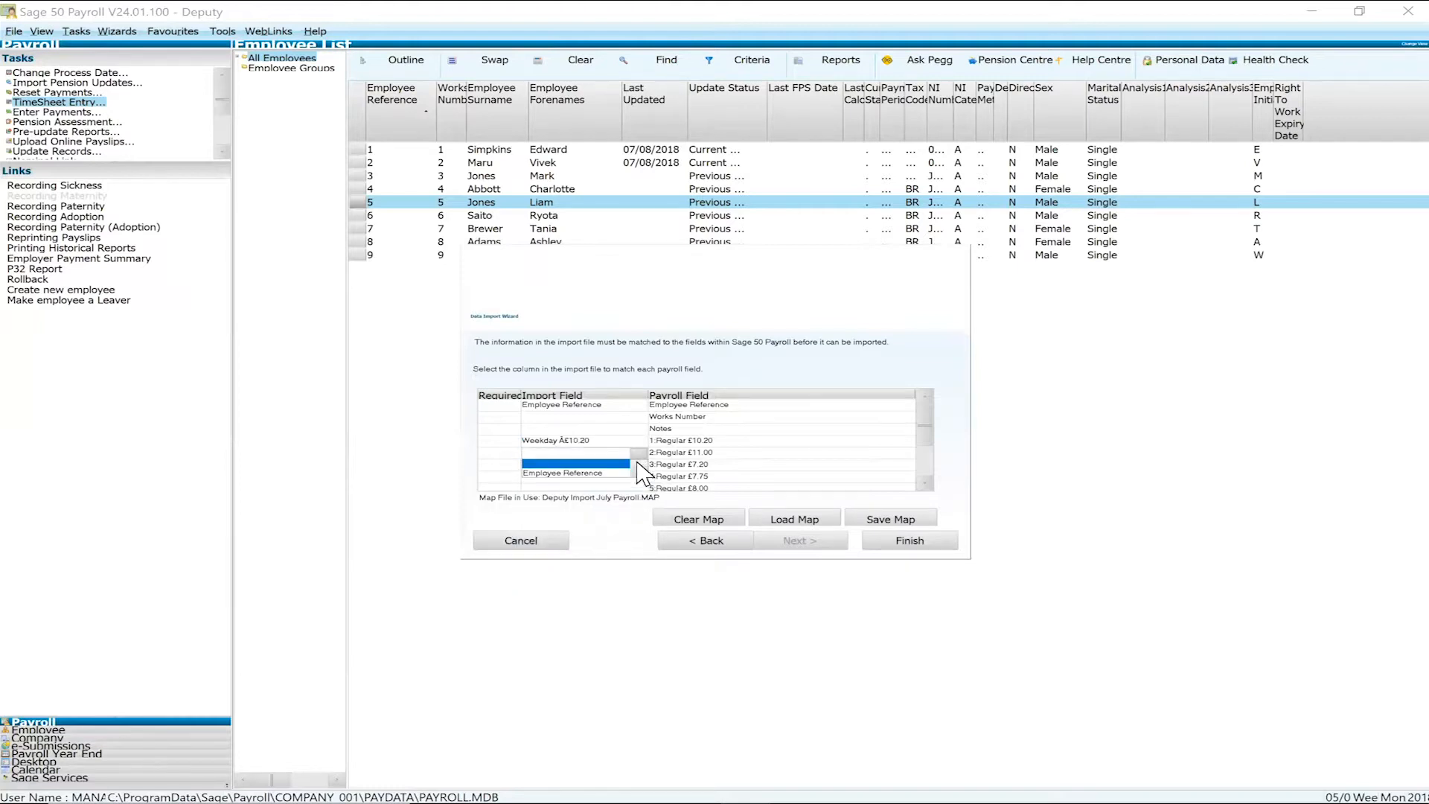
left_click(640, 473)
left_click(639, 474)
left_click(639, 473)
left_click(639, 474)
left_click(640, 473)
left_click(639, 473)
left_click(640, 473)
left_click(639, 464)
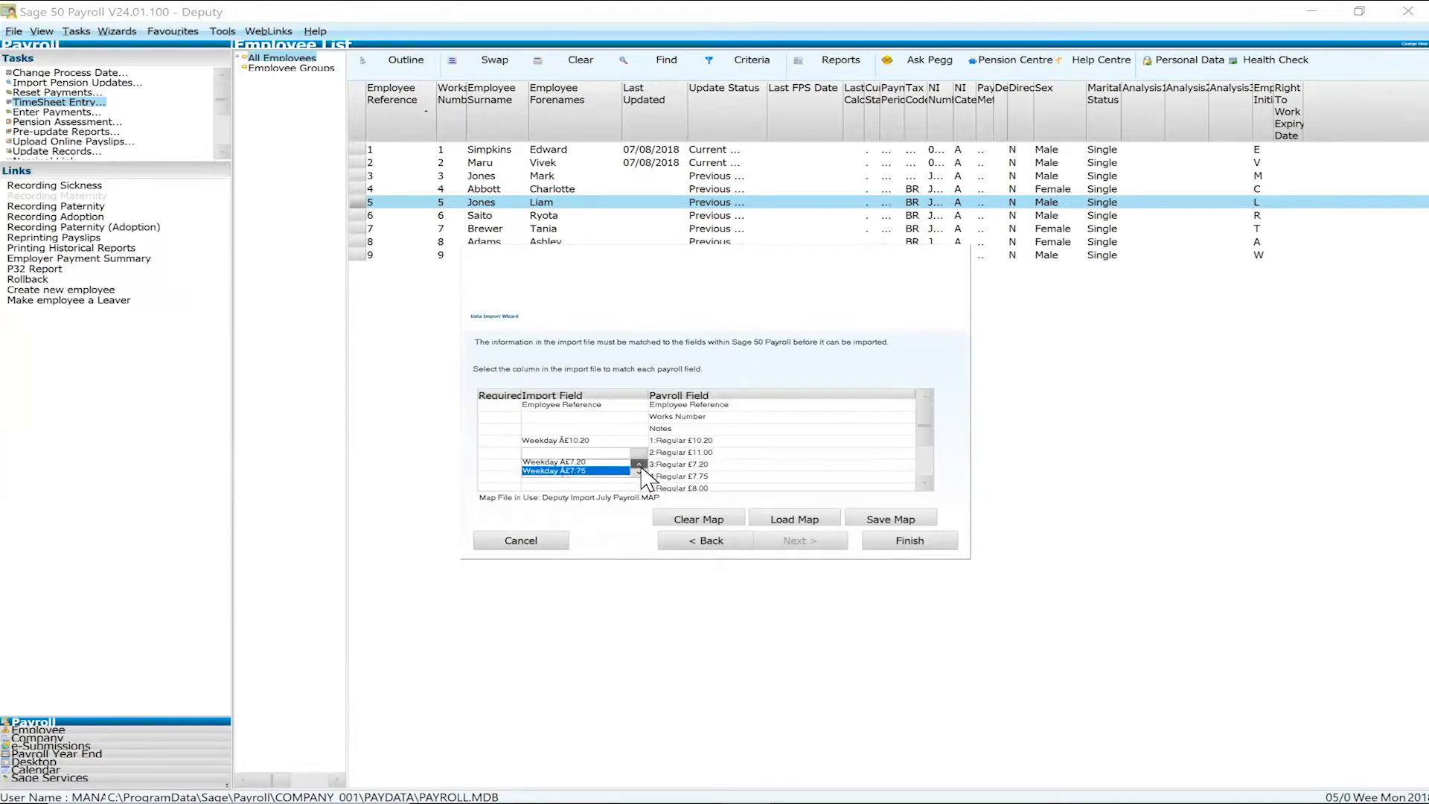
left_click(602, 464)
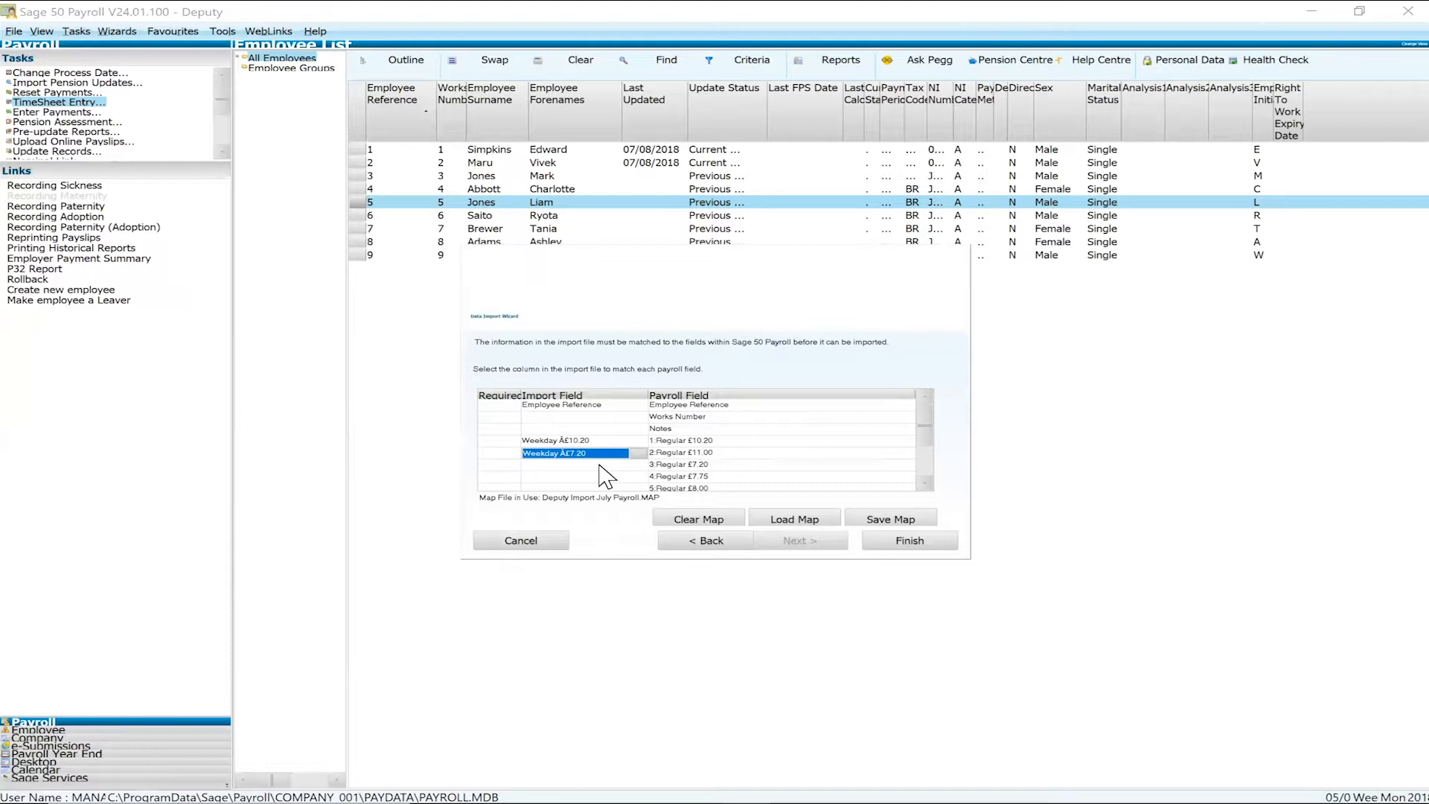
left_click(600, 466)
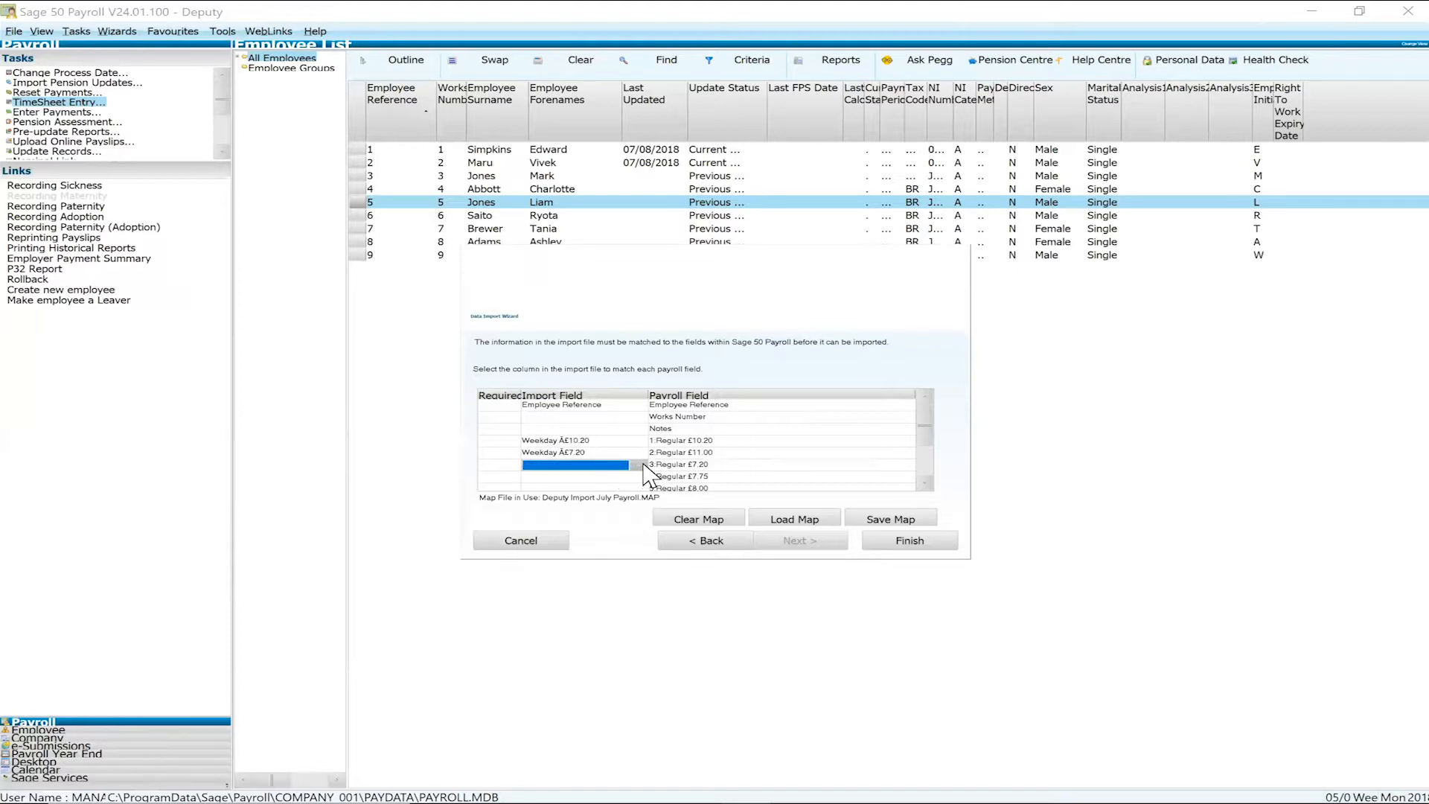
left_click(635, 468)
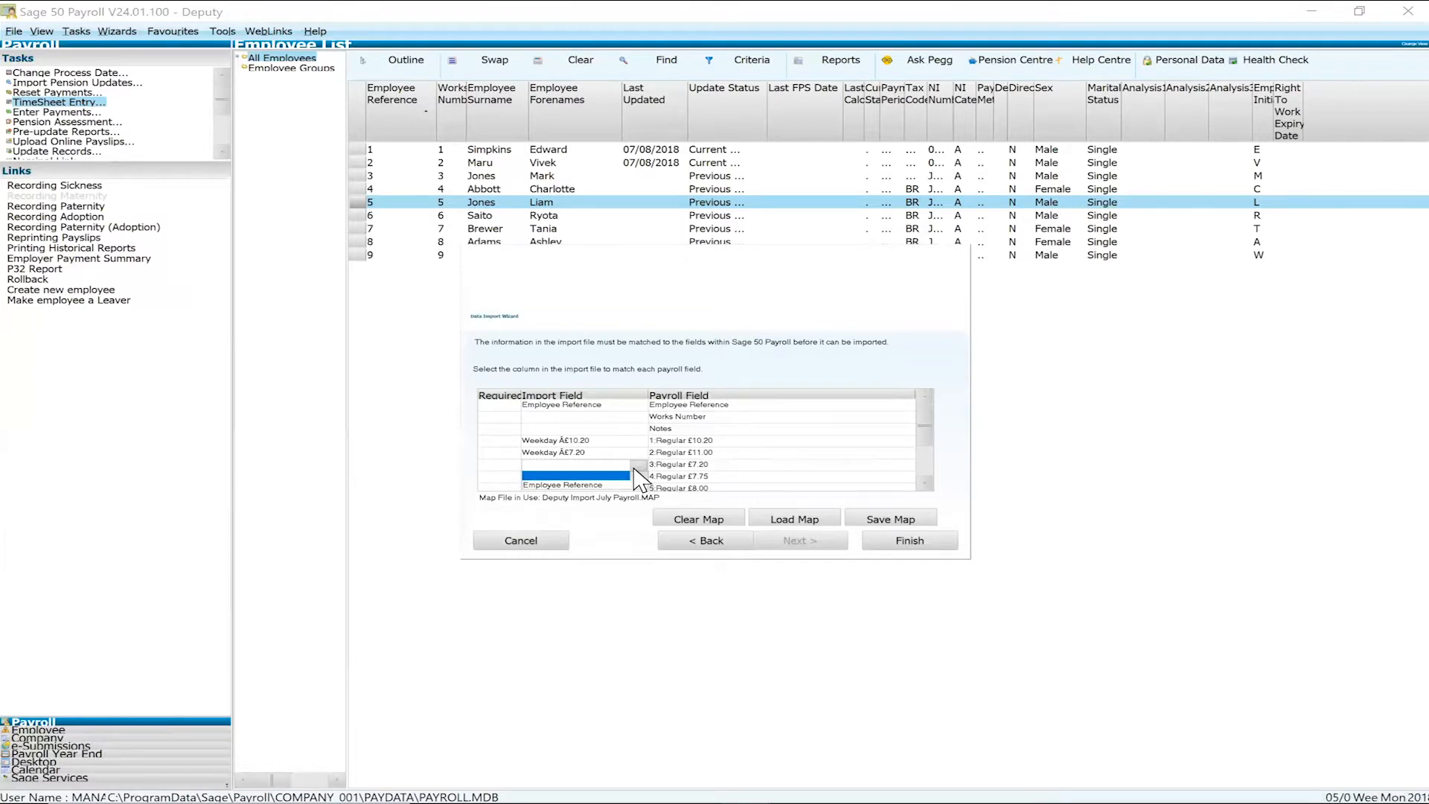
- Set the import column for the 2:Regular £11.00 payroll field to Weekday £11.00
left_click(626, 454)
left_click(606, 455)
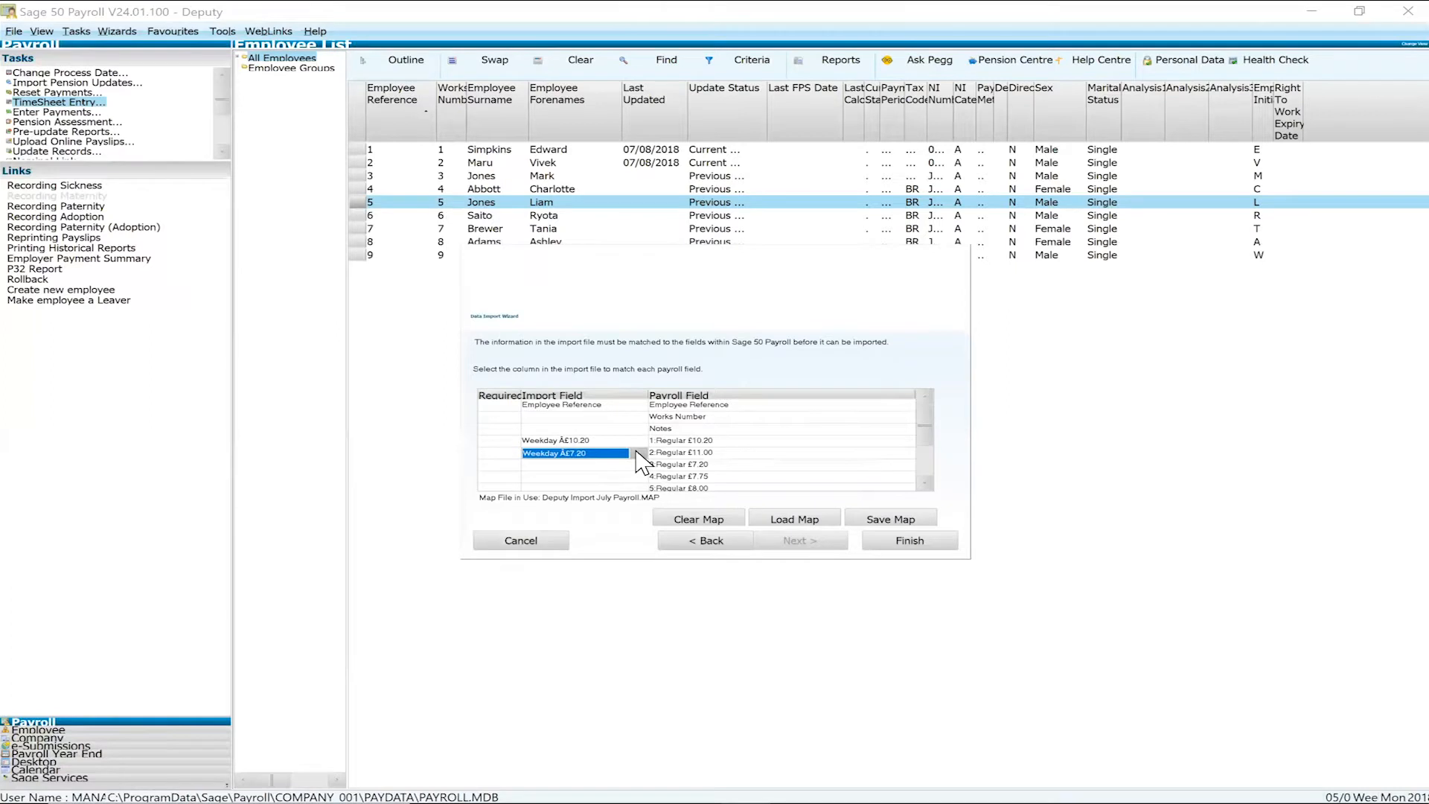
left_click(636, 453)
left_click(638, 473)
left_click(637, 473)
left_click(638, 473)
left_click(638, 474)
left_click(638, 473)
left_click(637, 474)
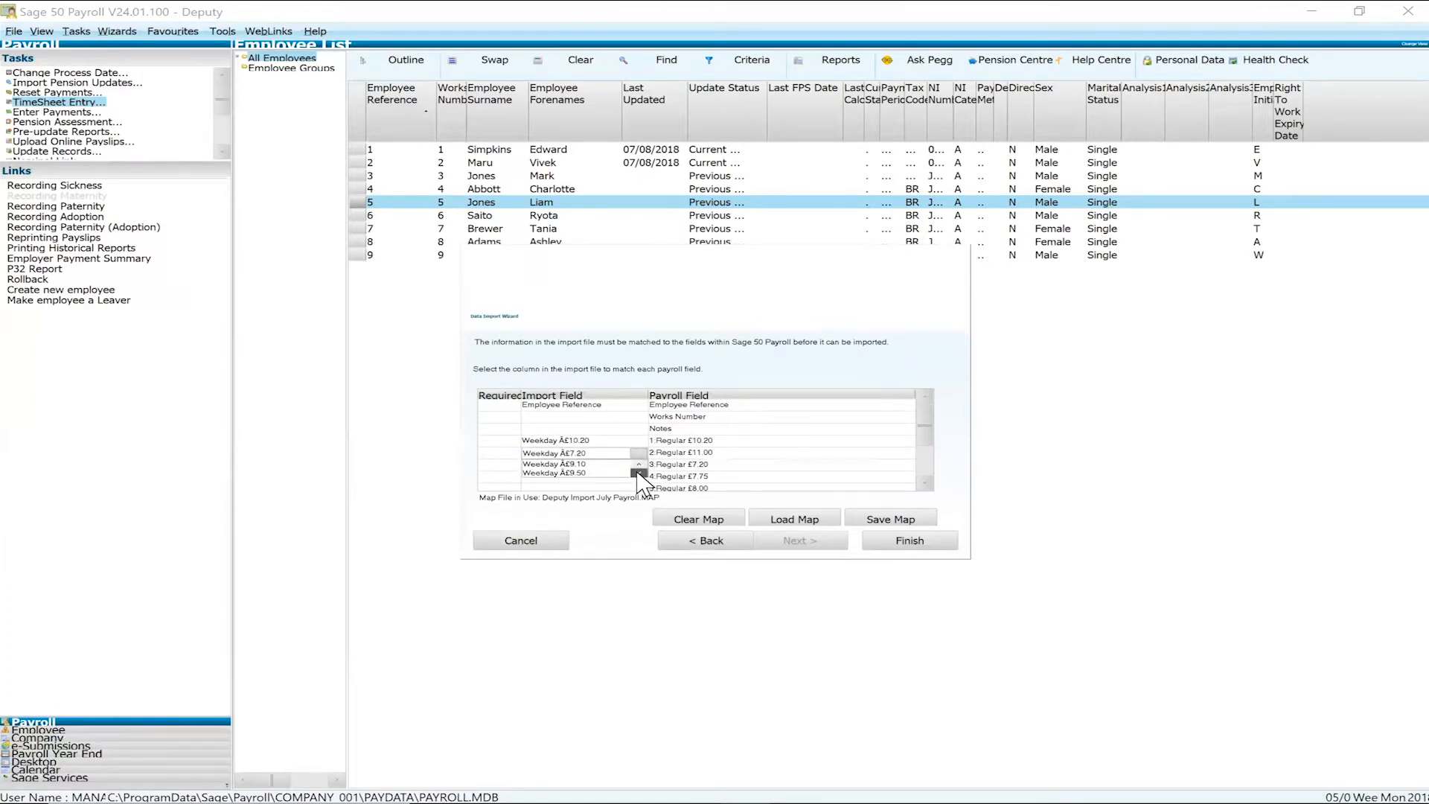
left_click(637, 466)
left_click(637, 465)
left_click(637, 466)
left_click(637, 465)
left_click(637, 466)
left_click(637, 466)
left_click(637, 466)
left_click(603, 469)
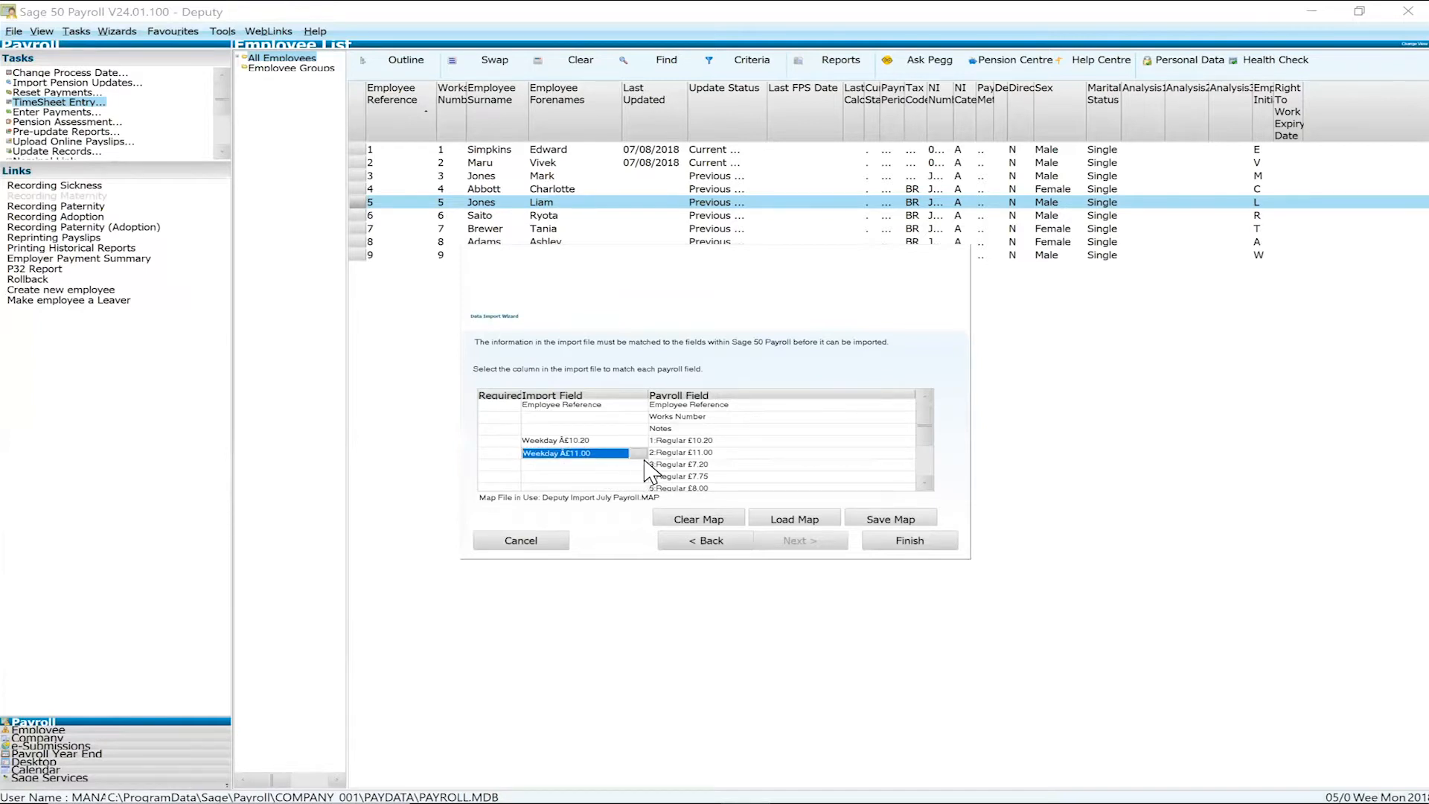
- Match the Weekday £7.20 import column to the 3:Regular £7.20 payroll field
left_click(621, 465)
left_click(637, 465)
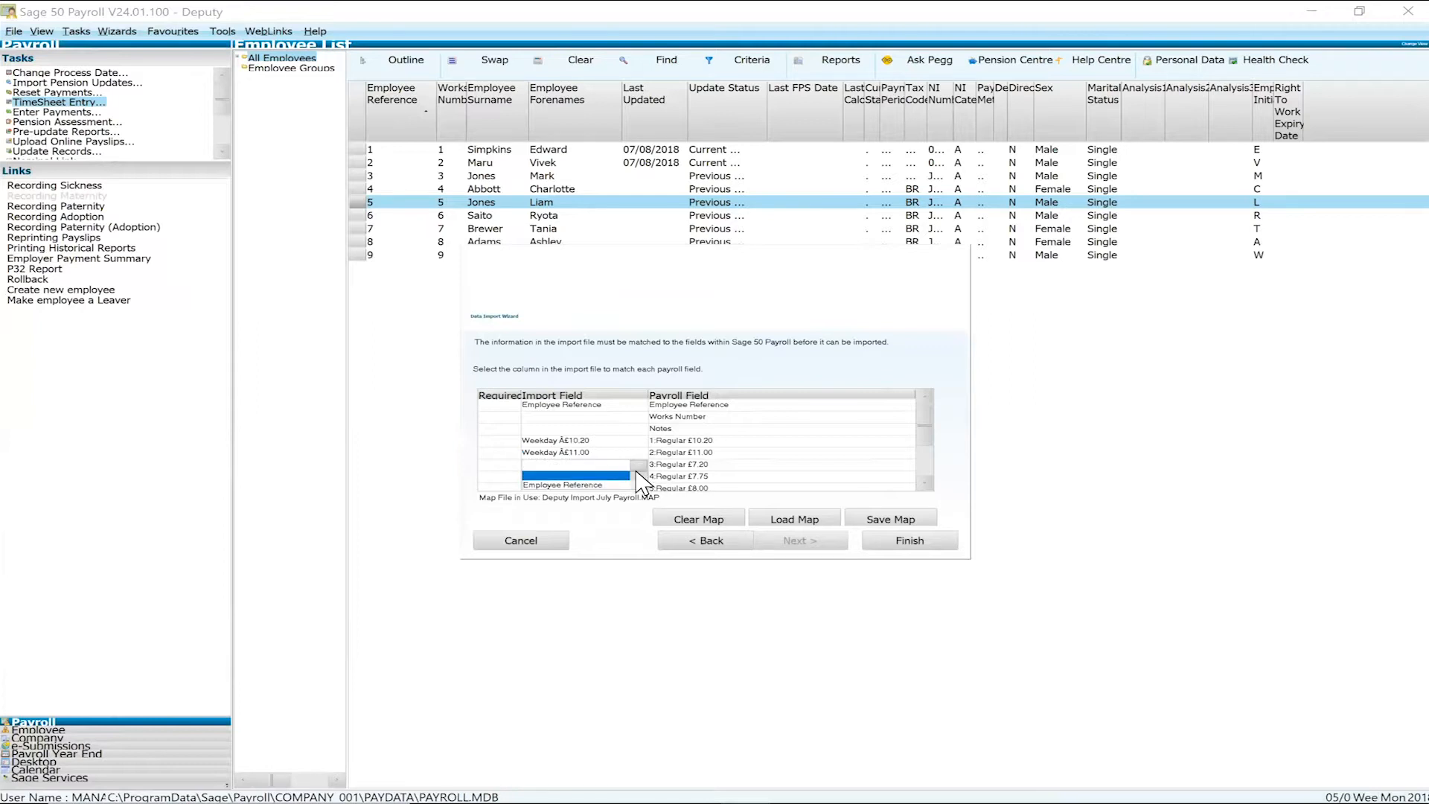
left_click(639, 485)
left_click(640, 485)
left_click(639, 485)
left_click(640, 485)
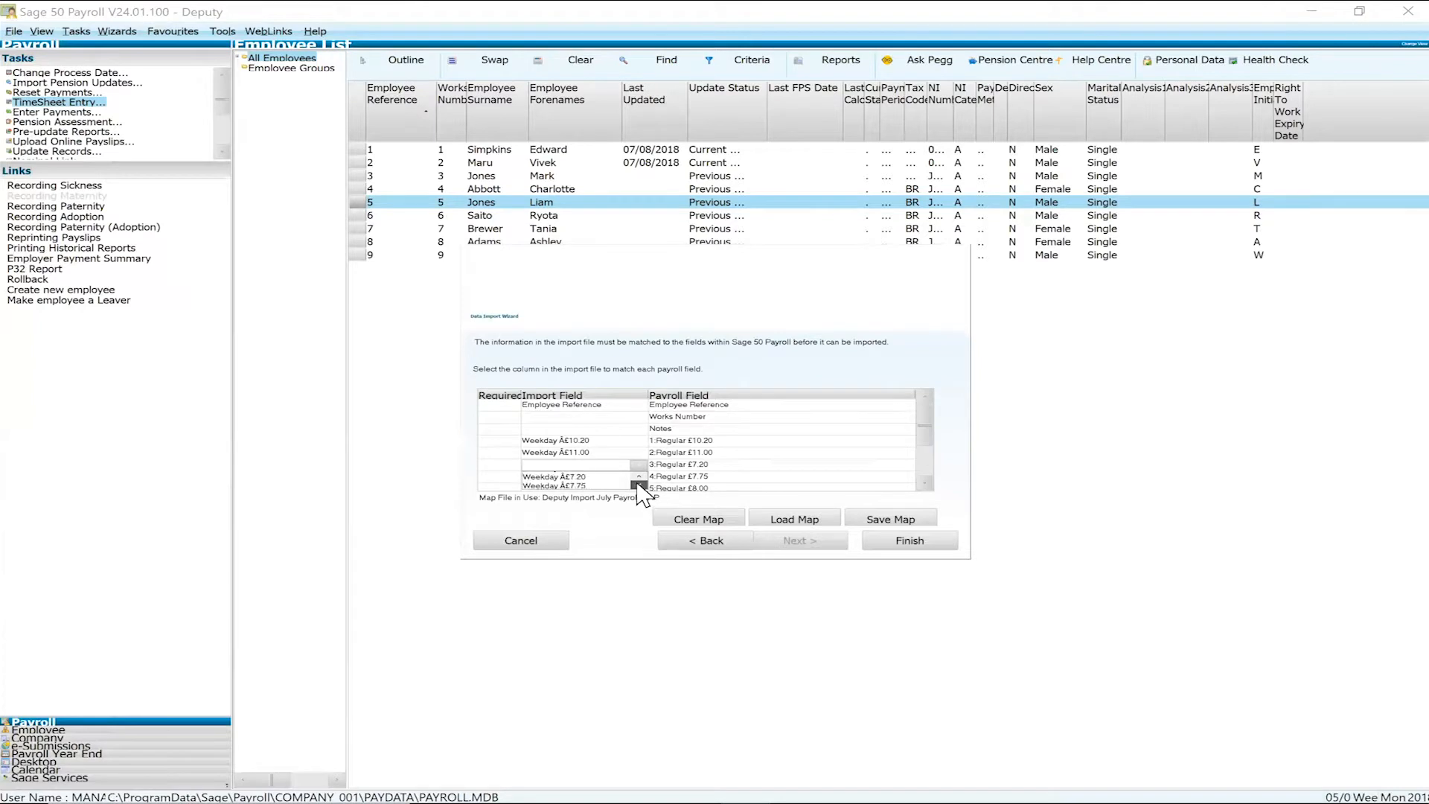
left_click(616, 485)
- Match the Weekday £7.75 import column to the 4:Regular £7.75 payroll field
left_click(621, 477)
left_click(639, 477)
left_click(641, 497)
left_click(641, 497)
left_click(641, 497)
left_click(642, 497)
left_click(612, 497)
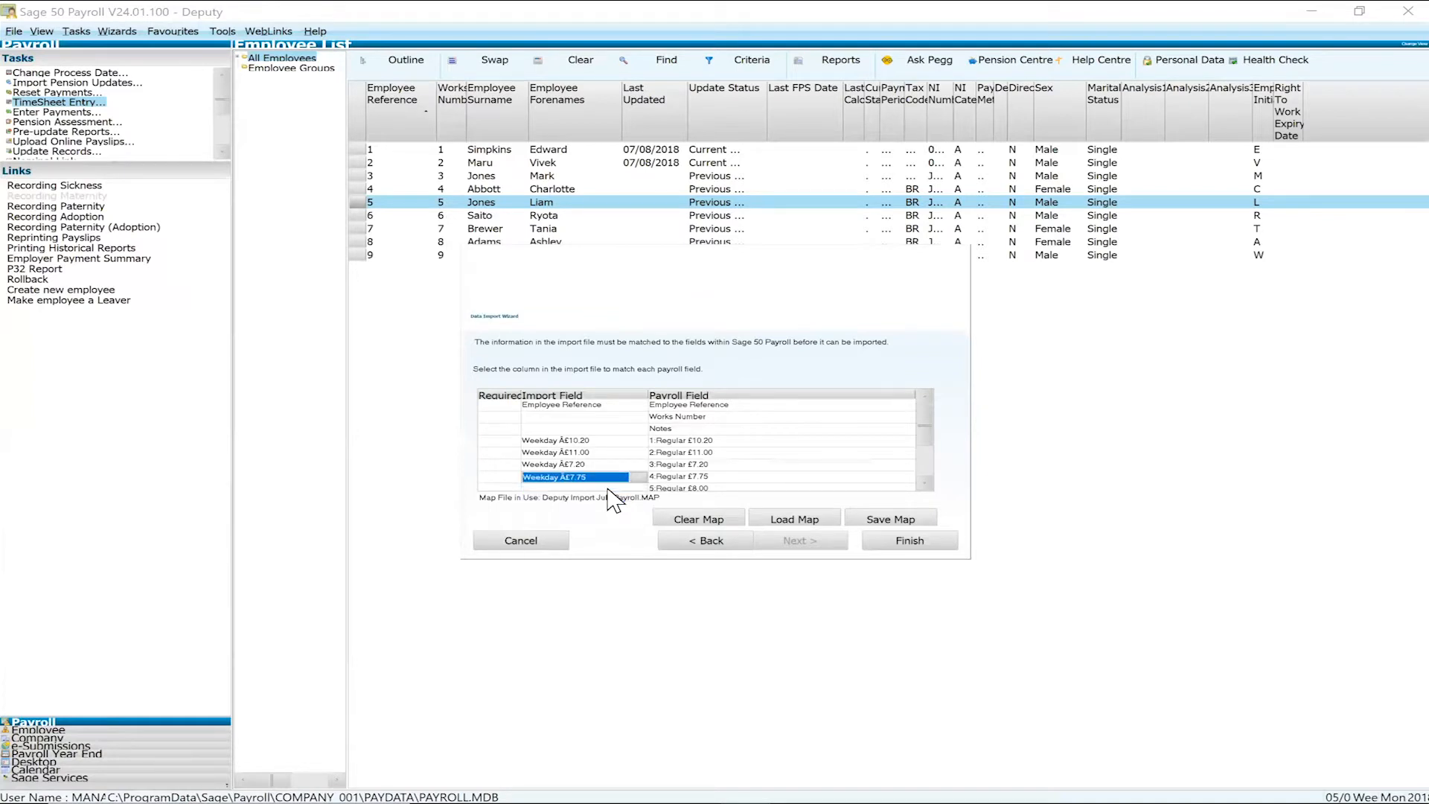
- Match the Weekday £8.00 import column to the 5:Regular £8.00 payroll field
left_click(926, 484)
left_click(926, 484)
left_click(926, 485)
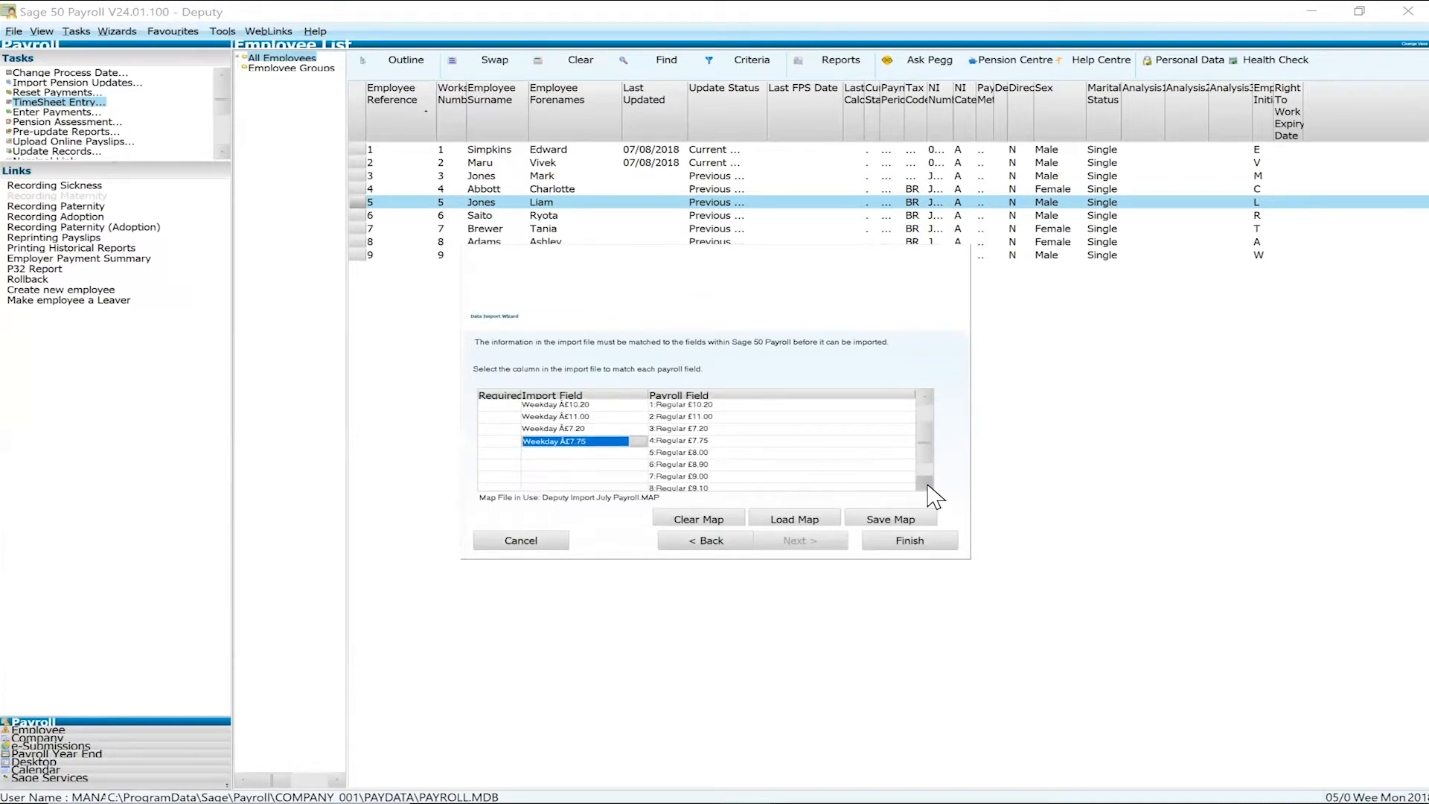
left_click(926, 485)
left_click(630, 441)
left_click(633, 441)
left_click(590, 439)
left_click(638, 442)
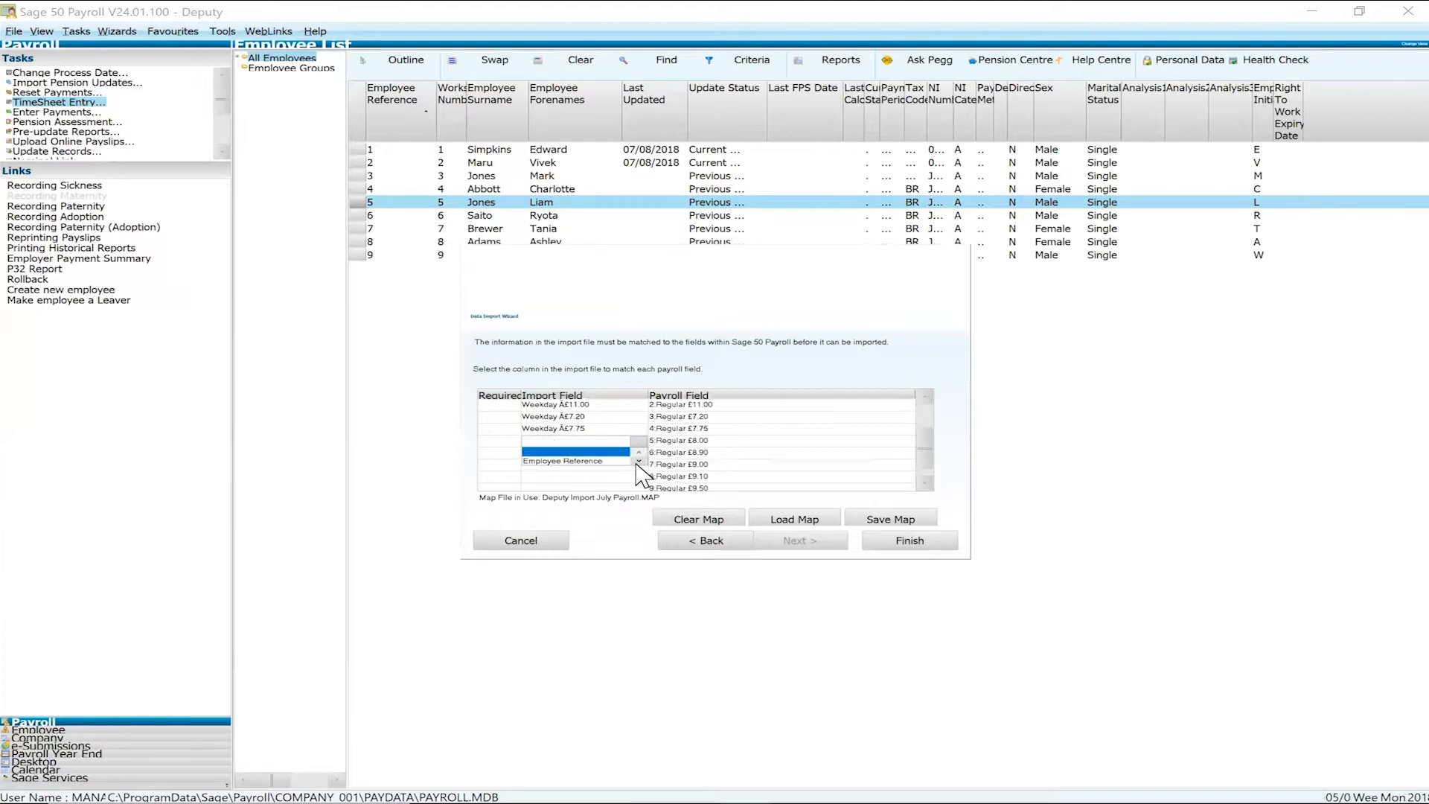
left_click(637, 462)
left_click(637, 462)
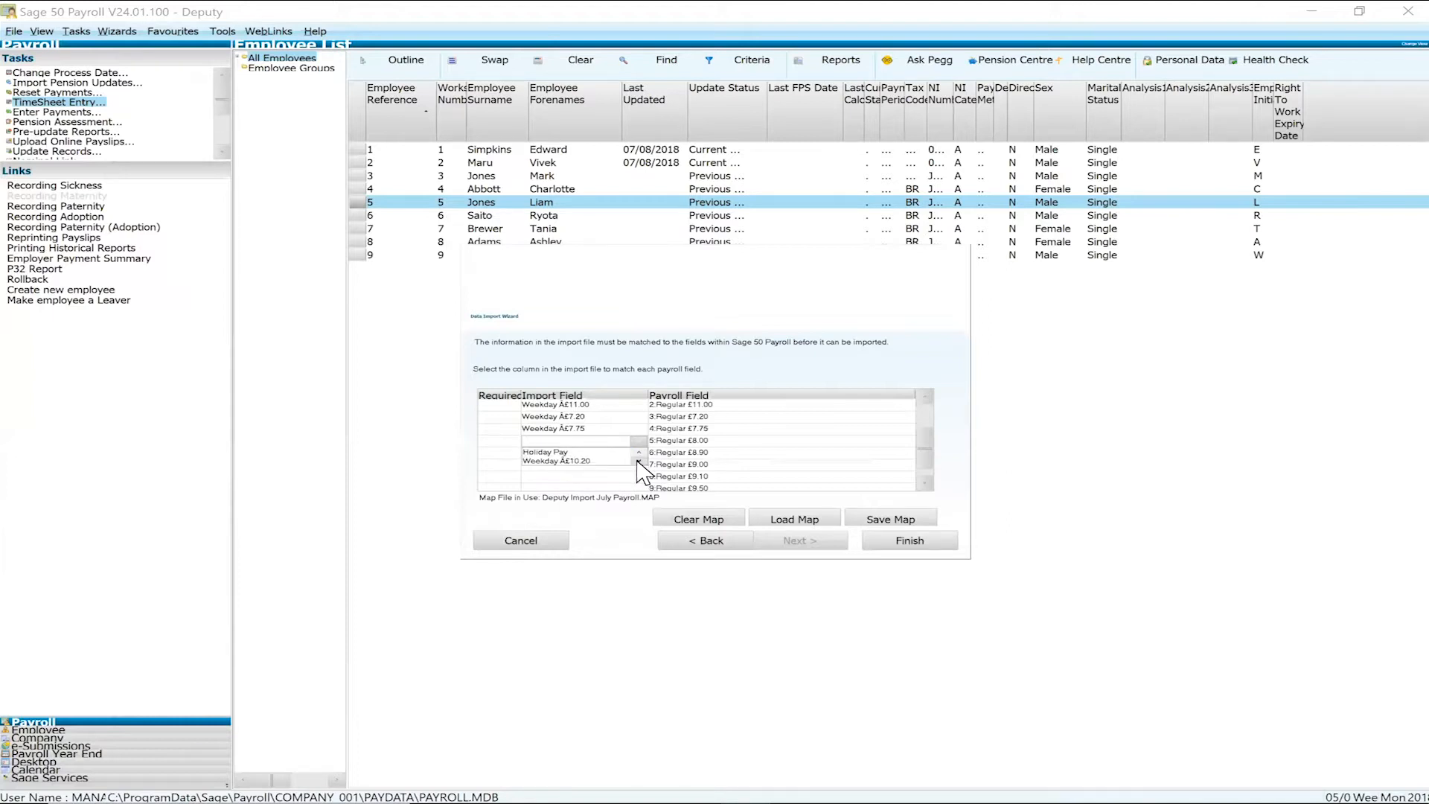
left_click(638, 463)
left_click(638, 462)
left_click(638, 462)
left_click(638, 462)
left_click(607, 460)
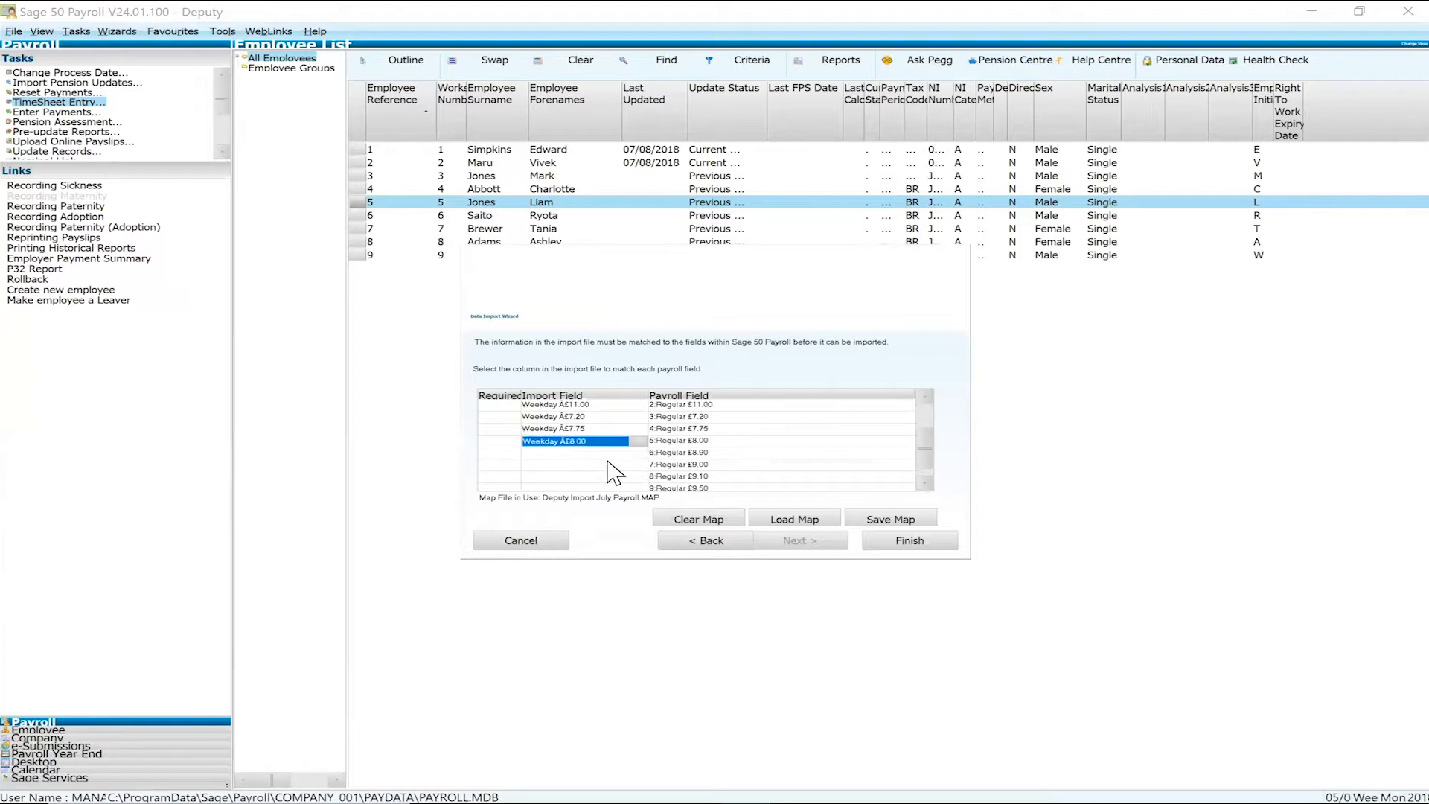
- Match the Weekday £8.90 import column to the 6:Regular £8.90 payroll field
left_click(629, 453)
left_click(638, 452)
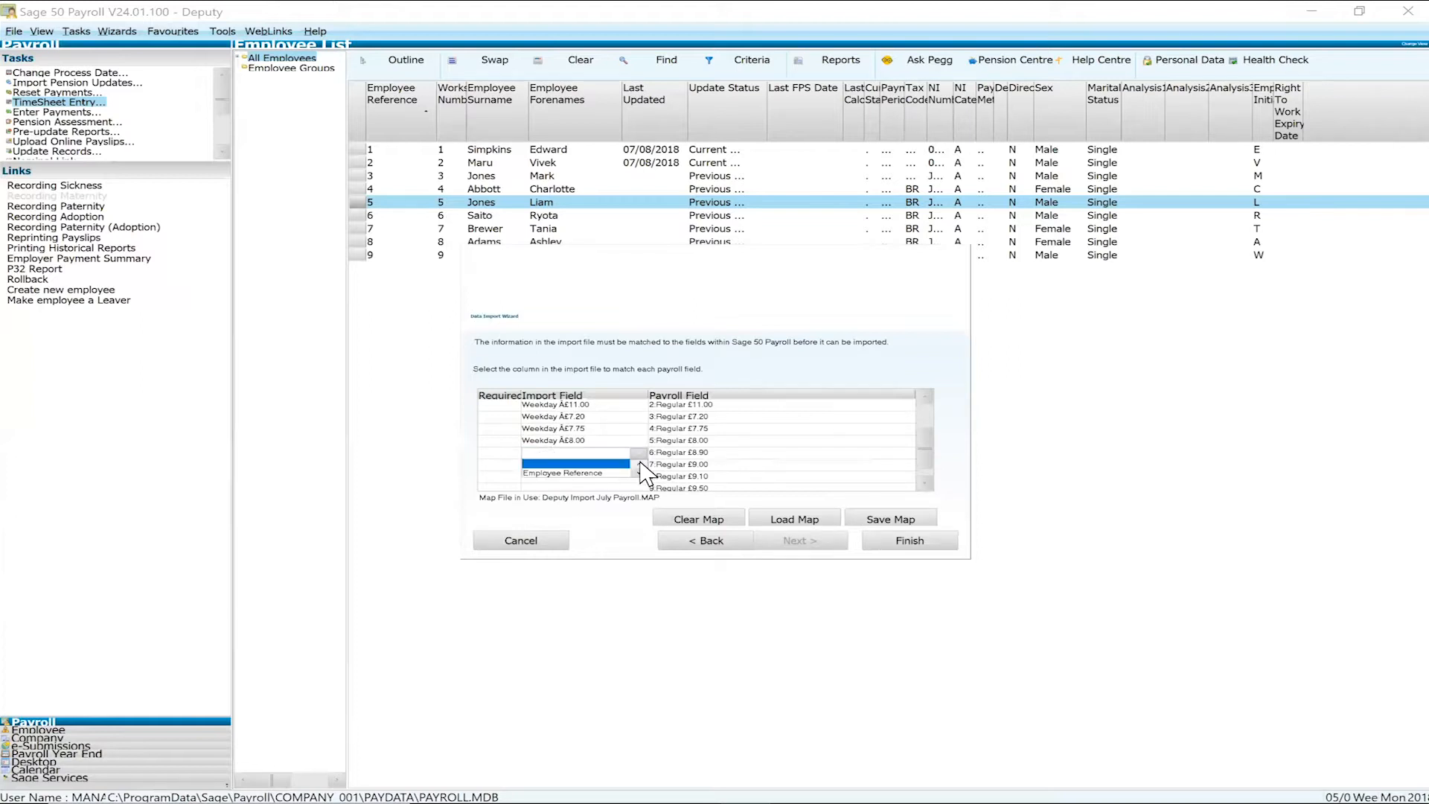
left_click(639, 473)
left_click(639, 473)
left_click(639, 473)
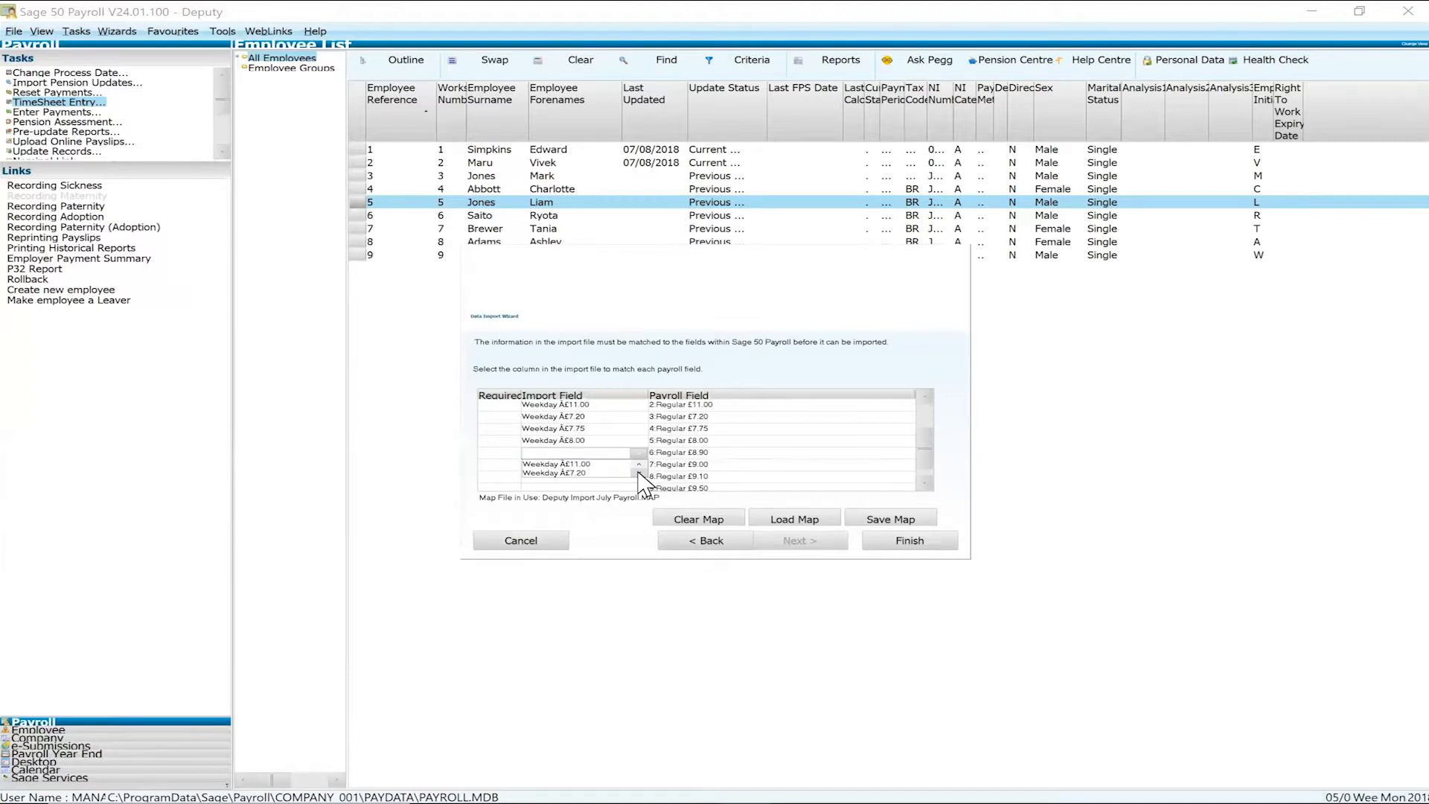
left_click(638, 474)
left_click(639, 473)
left_click(639, 473)
left_click(631, 473)
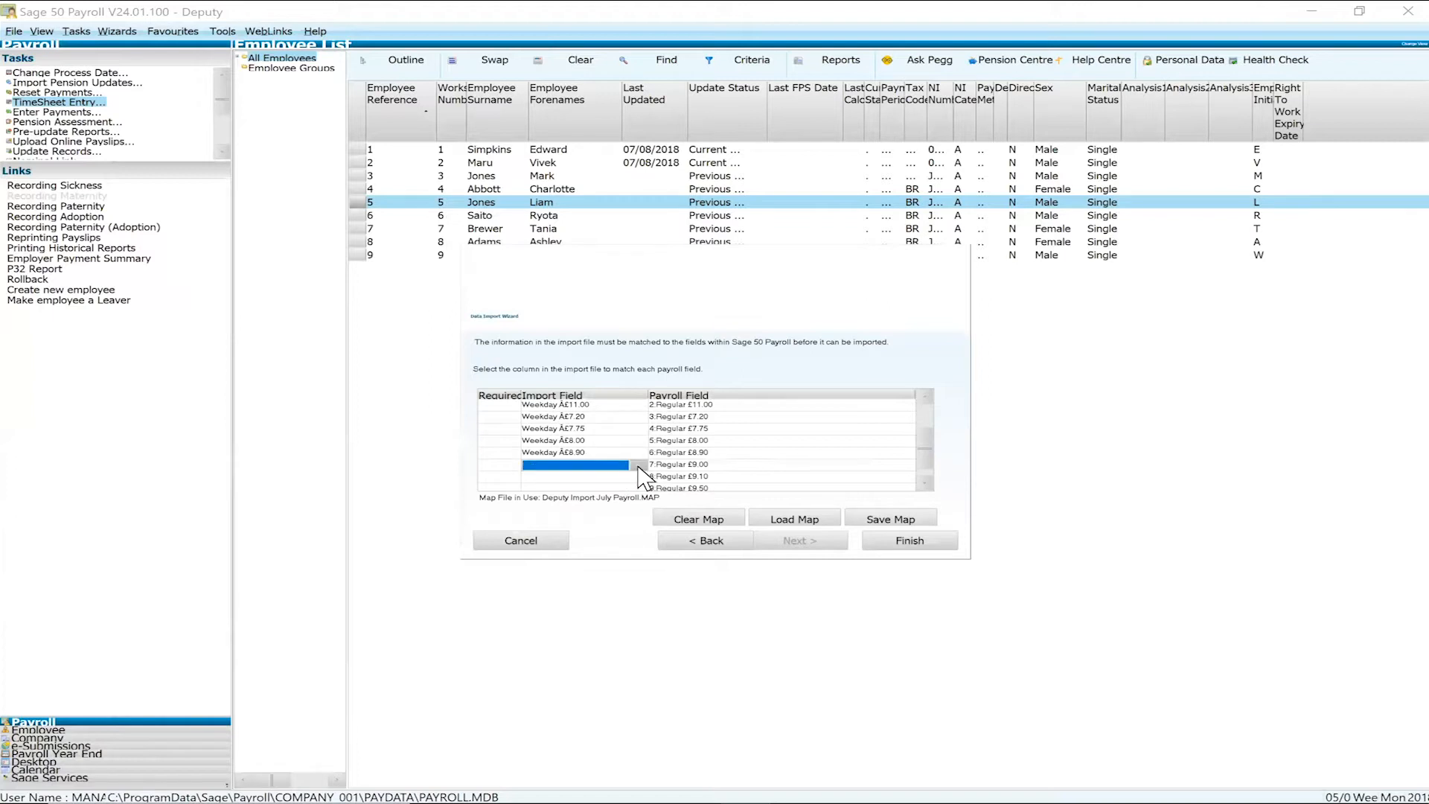
- Match the Weekday £9.00 import column to the 7:Regular £9.00 payroll field
left_click(638, 465)
left_click(639, 485)
left_click(639, 484)
left_click(639, 485)
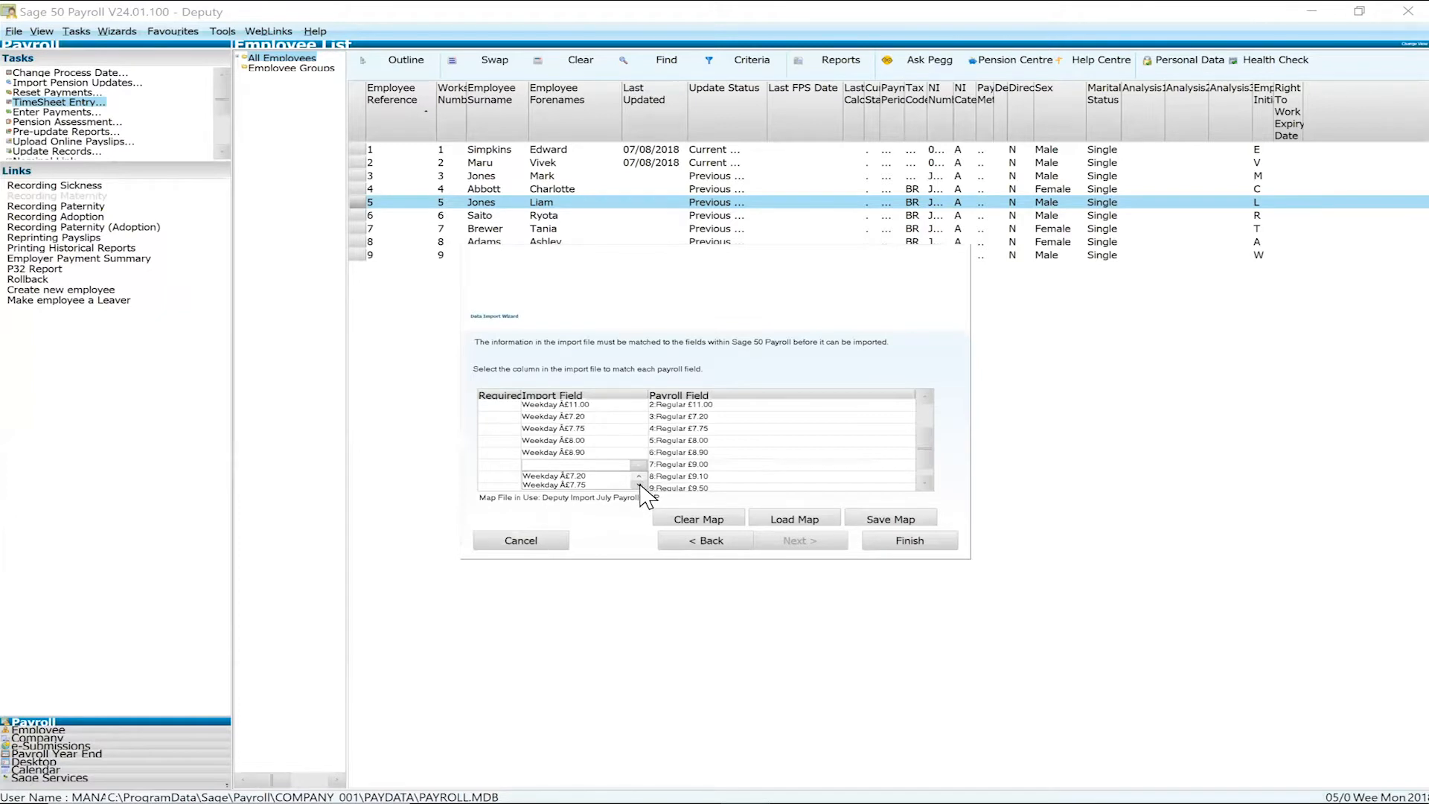
left_click(639, 484)
left_click(638, 485)
left_click(639, 485)
left_click(616, 484)
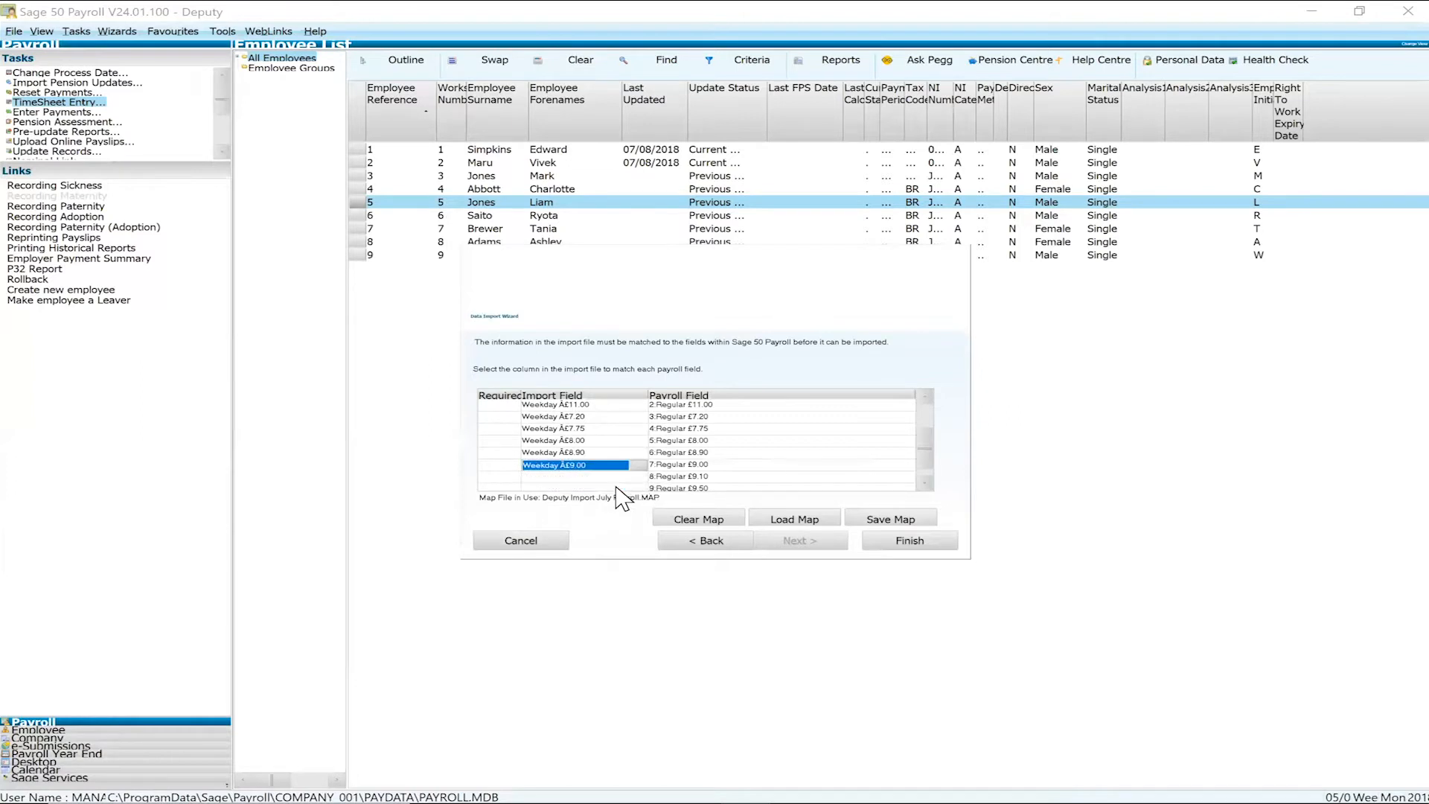
- Match the Weekday £9.10 import column to the 8:Regular £9.10 payroll field
left_click(616, 477)
left_click(639, 476)
left_click(639, 496)
left_click(638, 496)
left_click(639, 497)
left_click(638, 497)
left_click(639, 497)
left_click(639, 496)
left_click(638, 496)
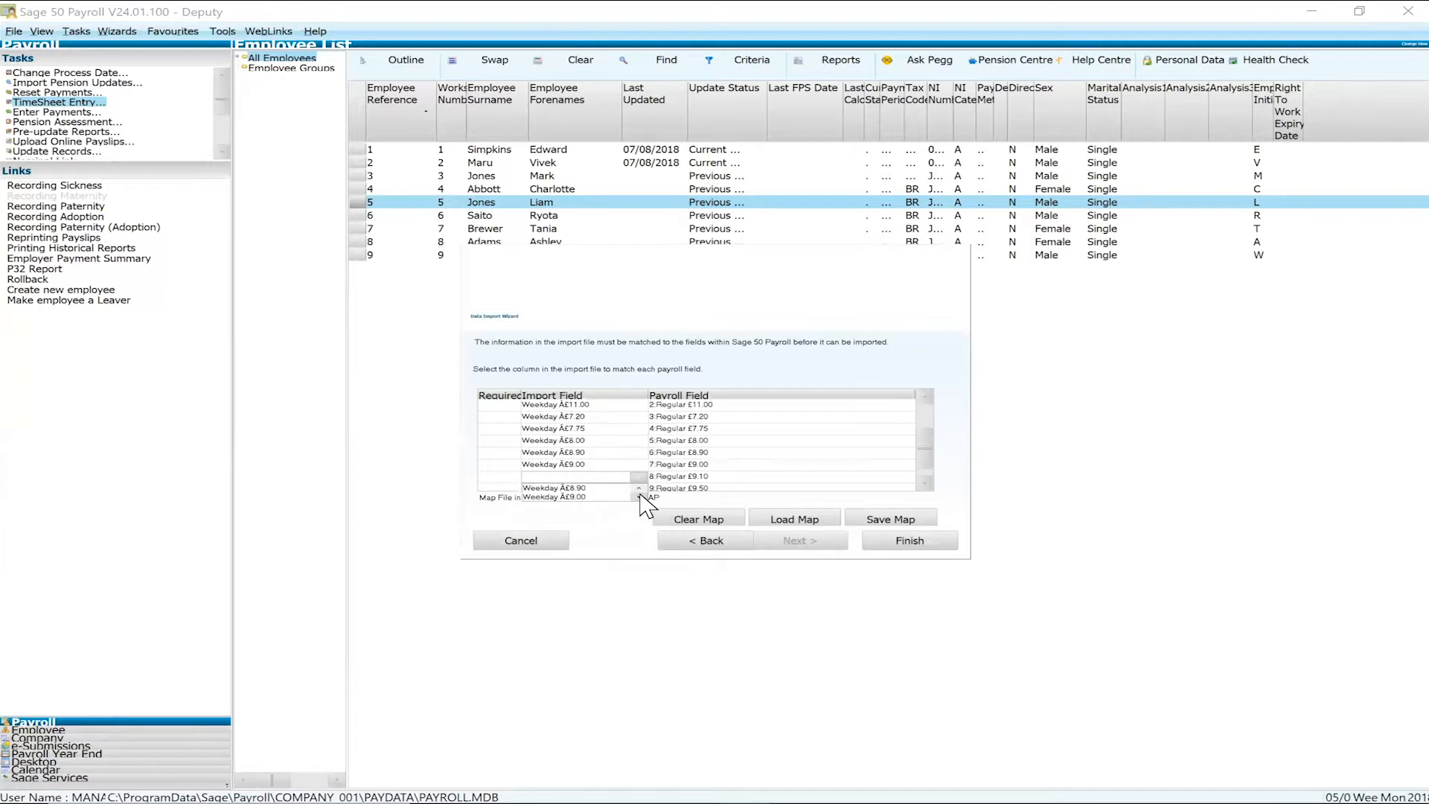
left_click(602, 497)
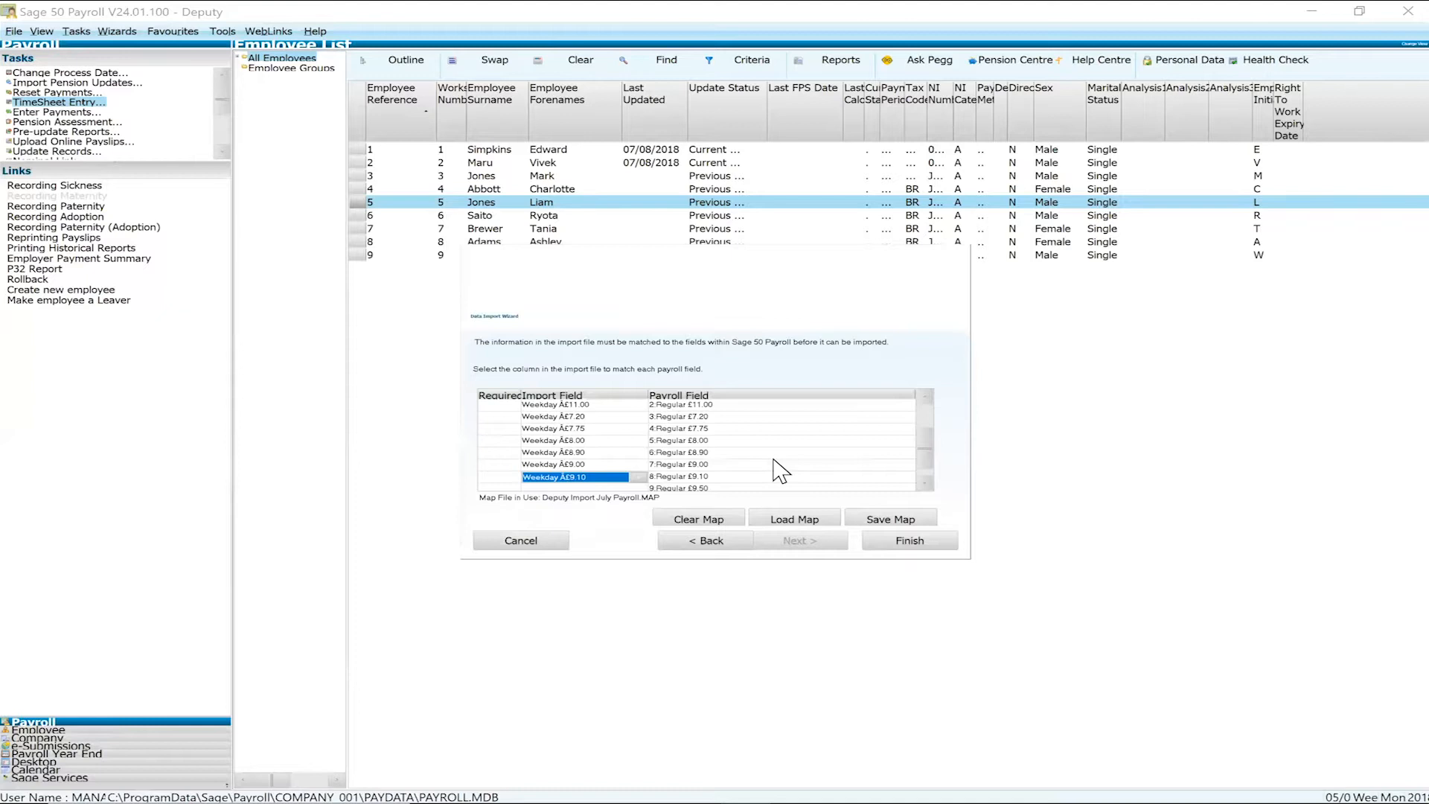
- Match the Weekday £9.50 import column to the 9:Regular £9.50 payroll field
left_click(925, 483)
left_click(596, 476)
left_click(638, 476)
left_click(638, 498)
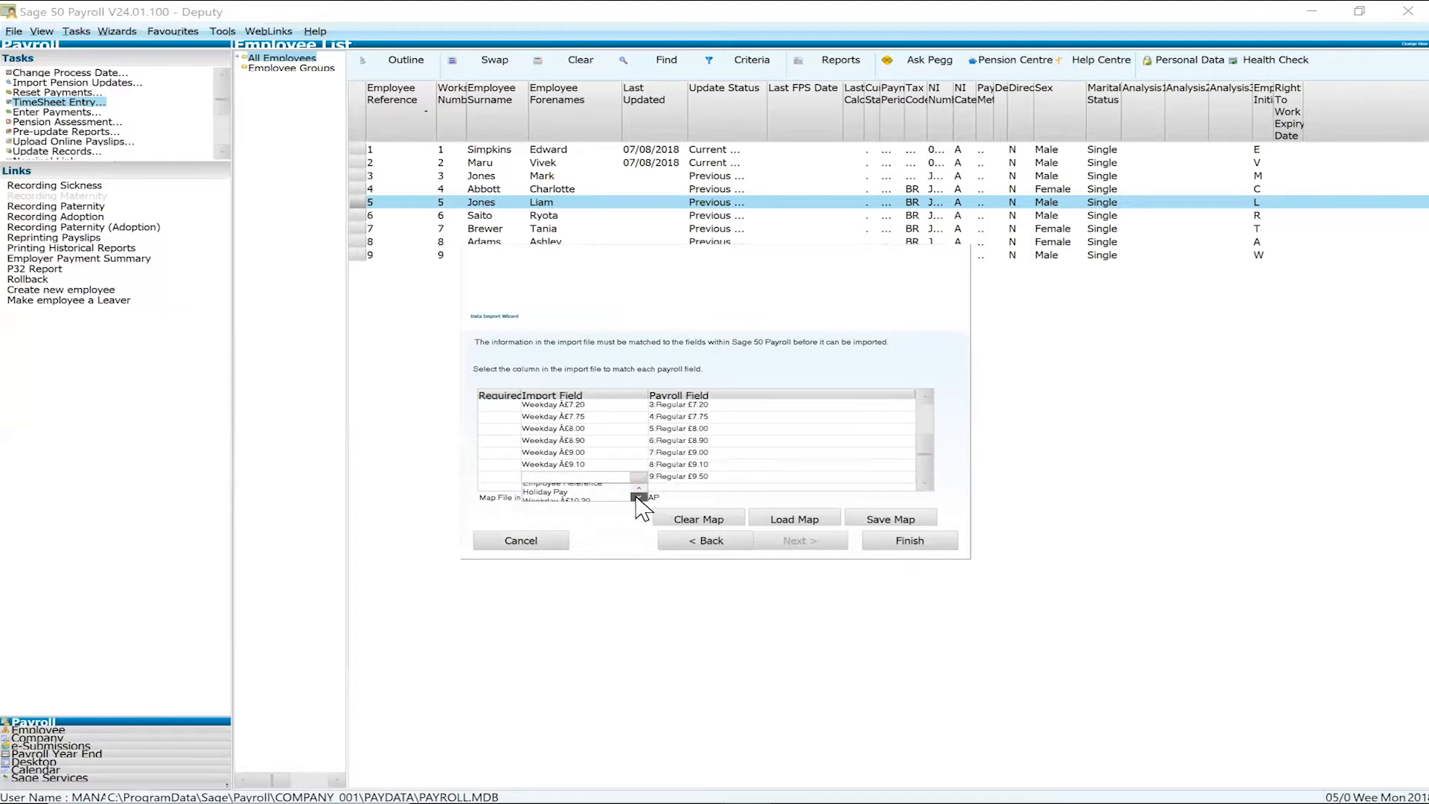
left_click(637, 497)
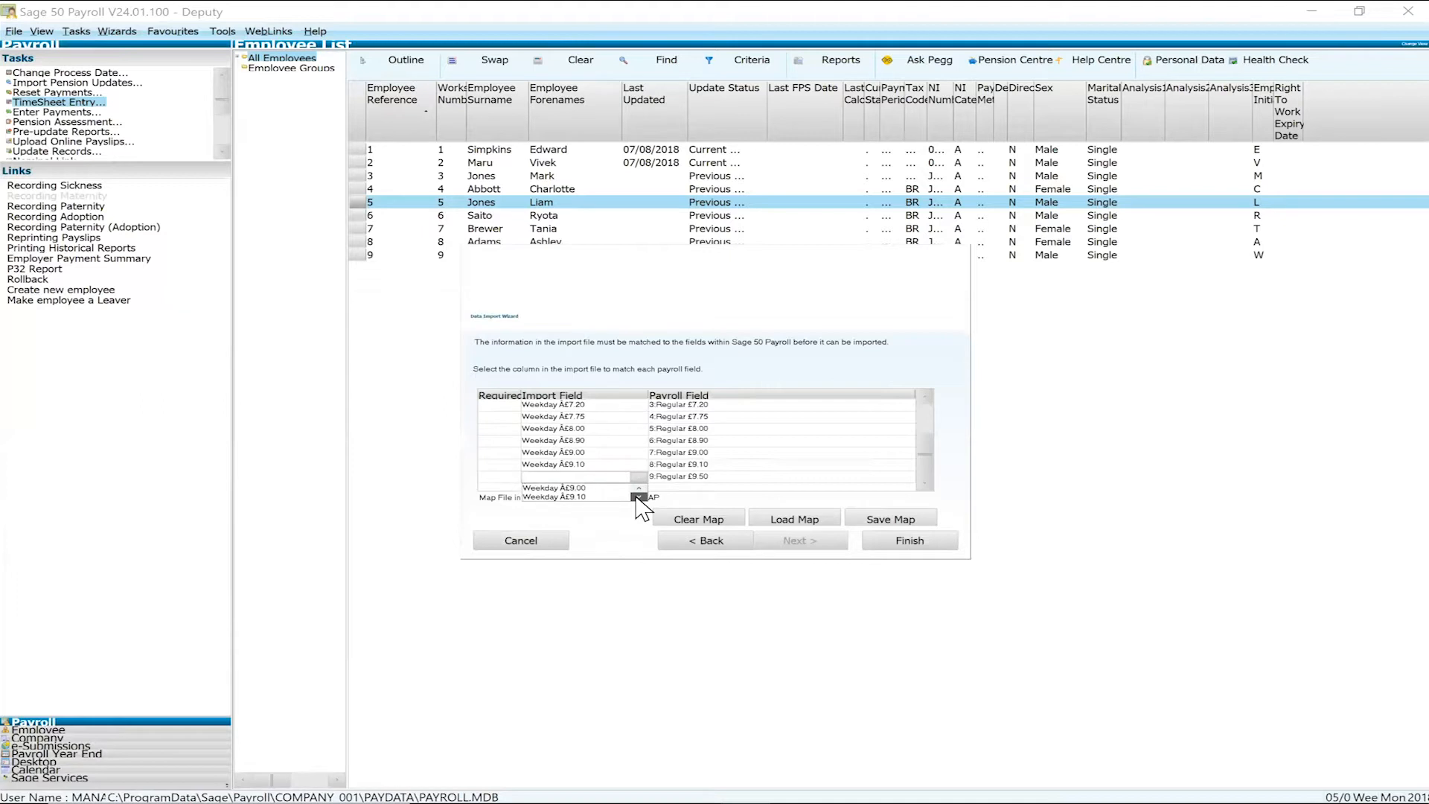
left_click(619, 497)
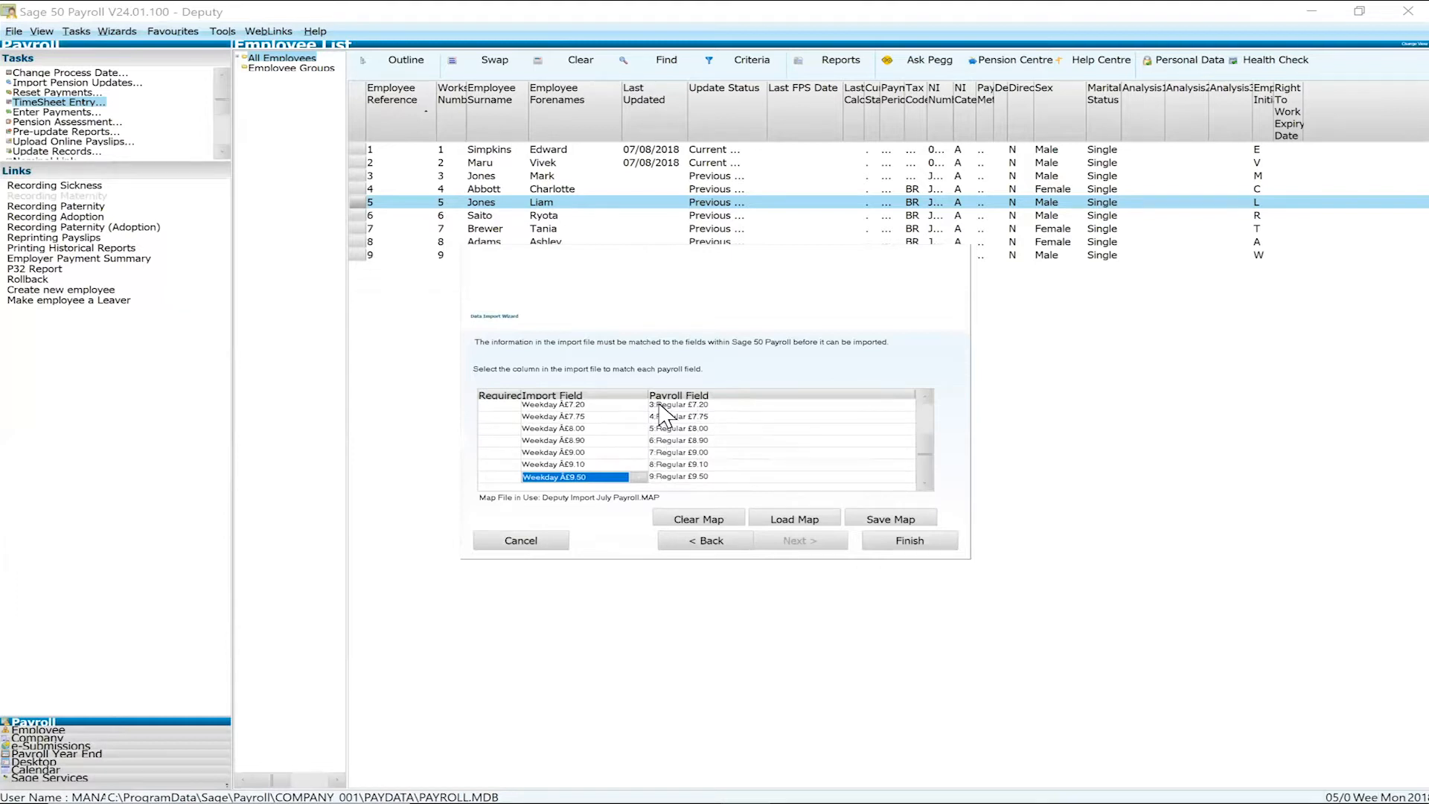
- Delete the existing Deputy Import July Payroll.MAP file and save the current field map as Deputy Import July Payroll
left_click(924, 396)
left_click(925, 396)
left_click(927, 396)
left_click(928, 395)
left_click(928, 396)
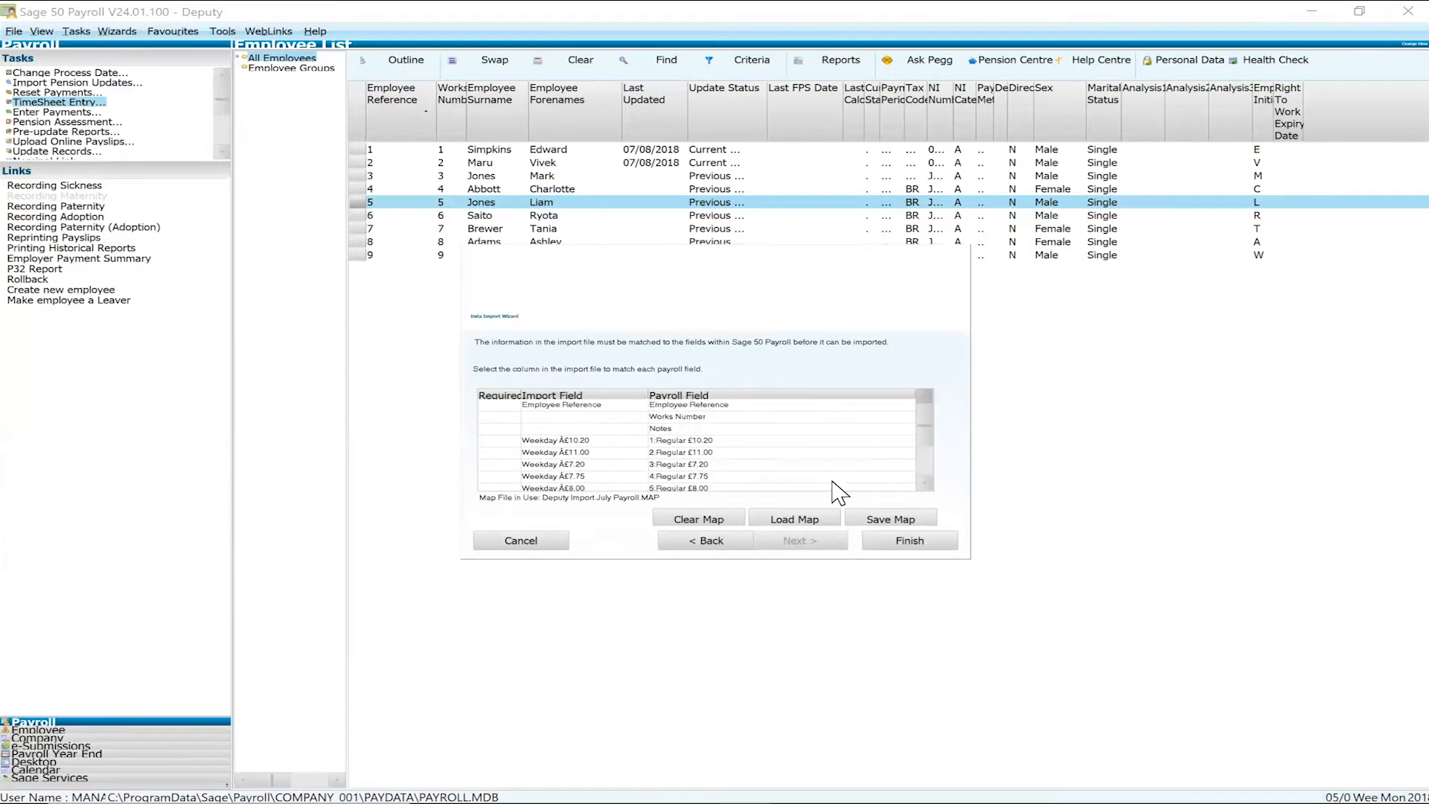
left_click(878, 521)
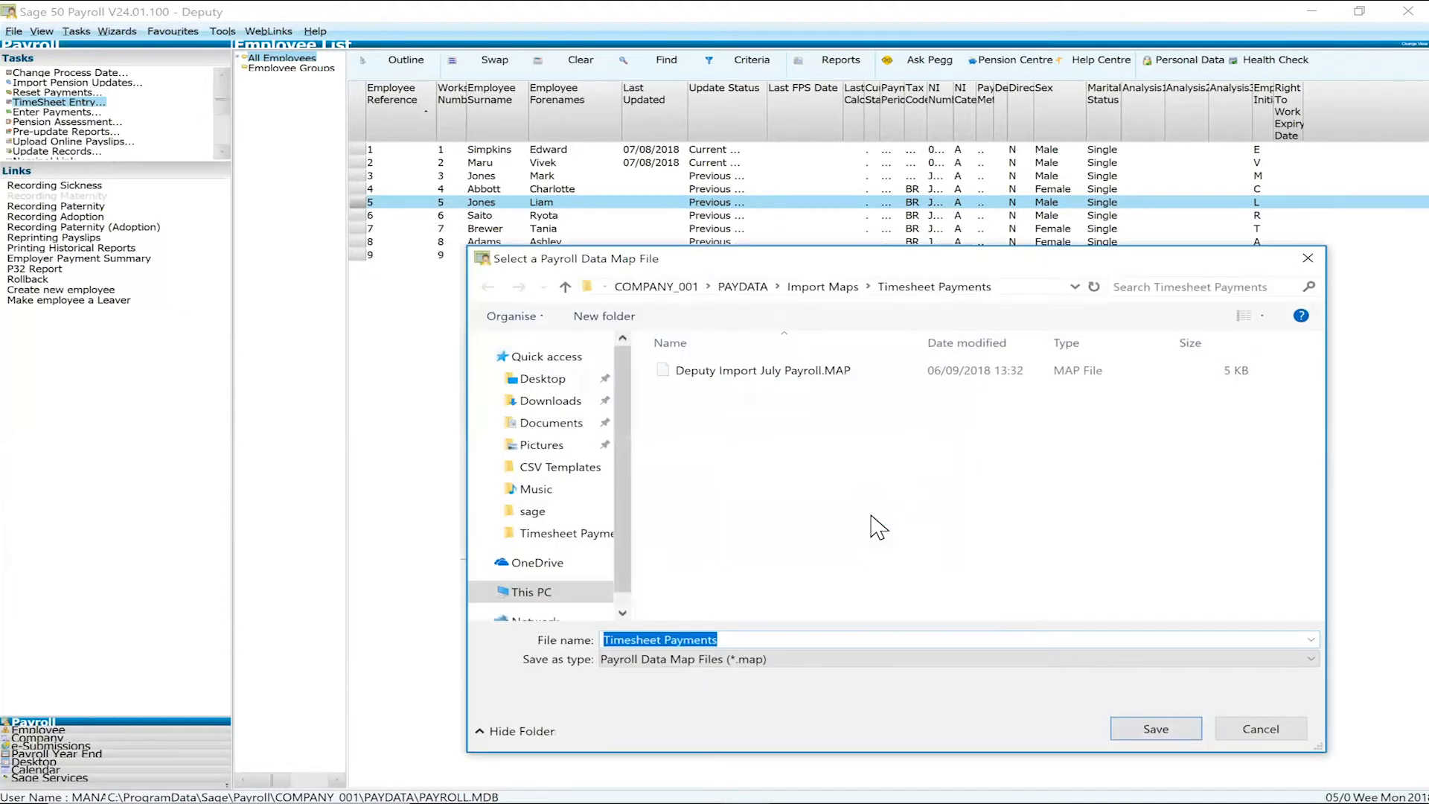
left_click(779, 371)
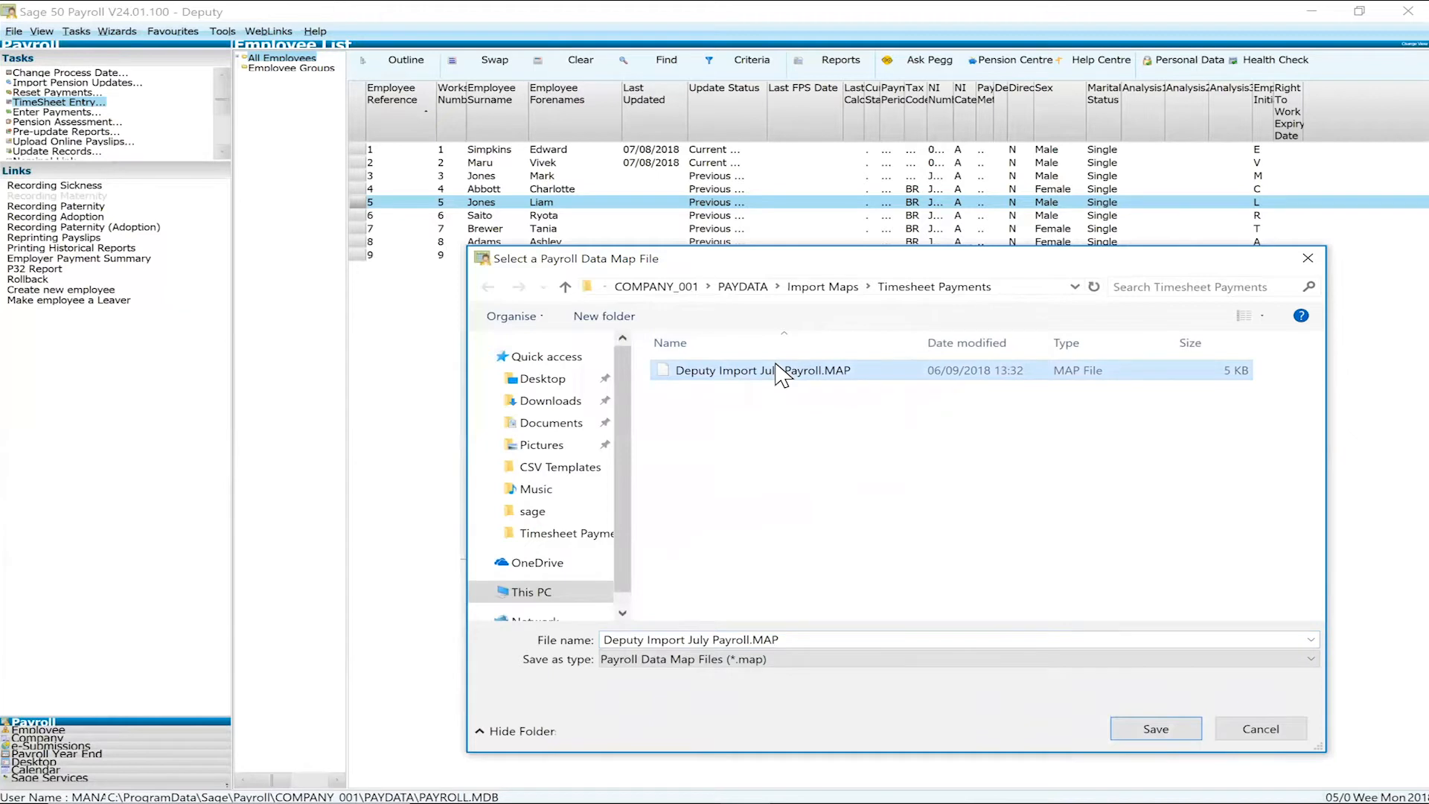
key("Delete")
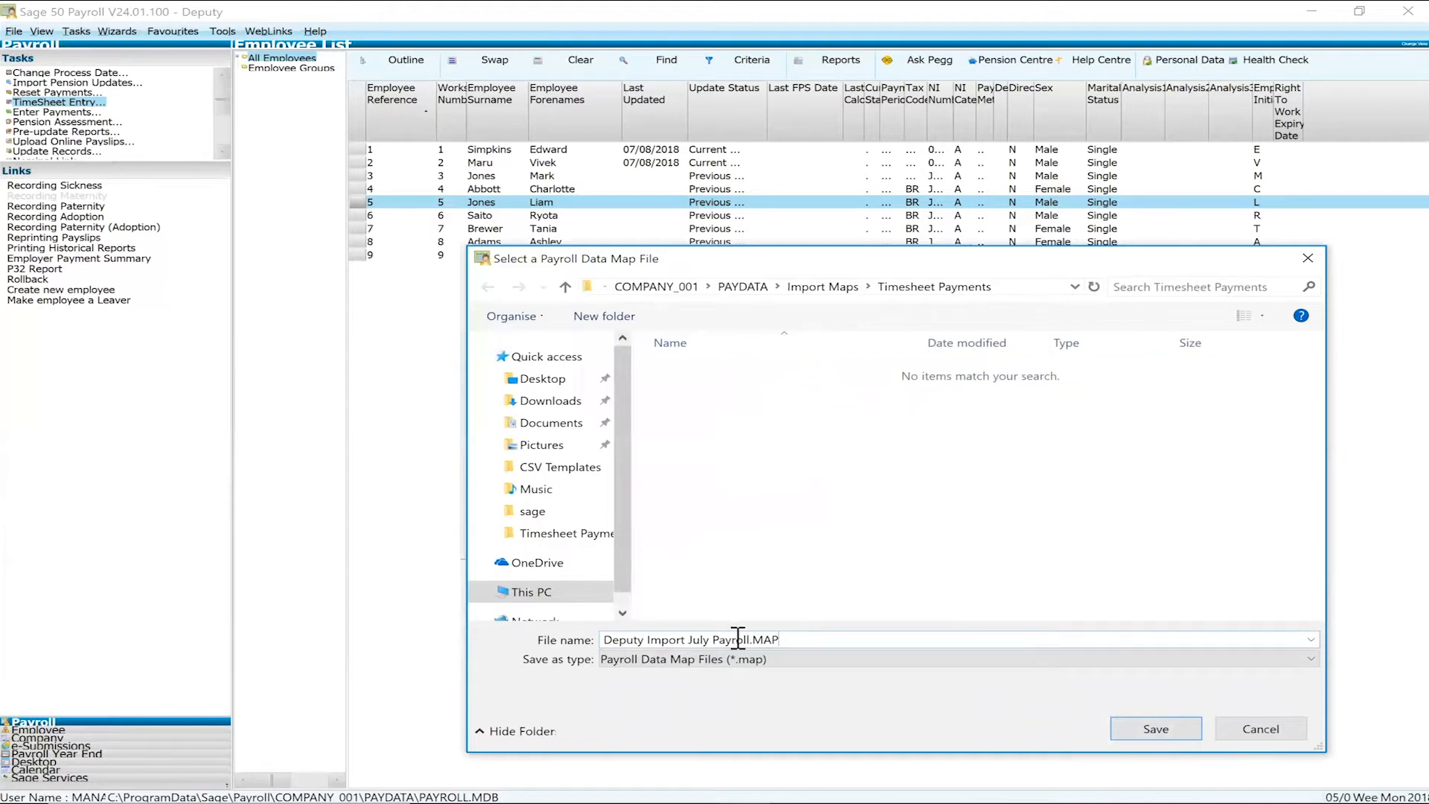
triple_click(796, 637)
type("Deputy Import July Payroll")
left_click(1123, 731)
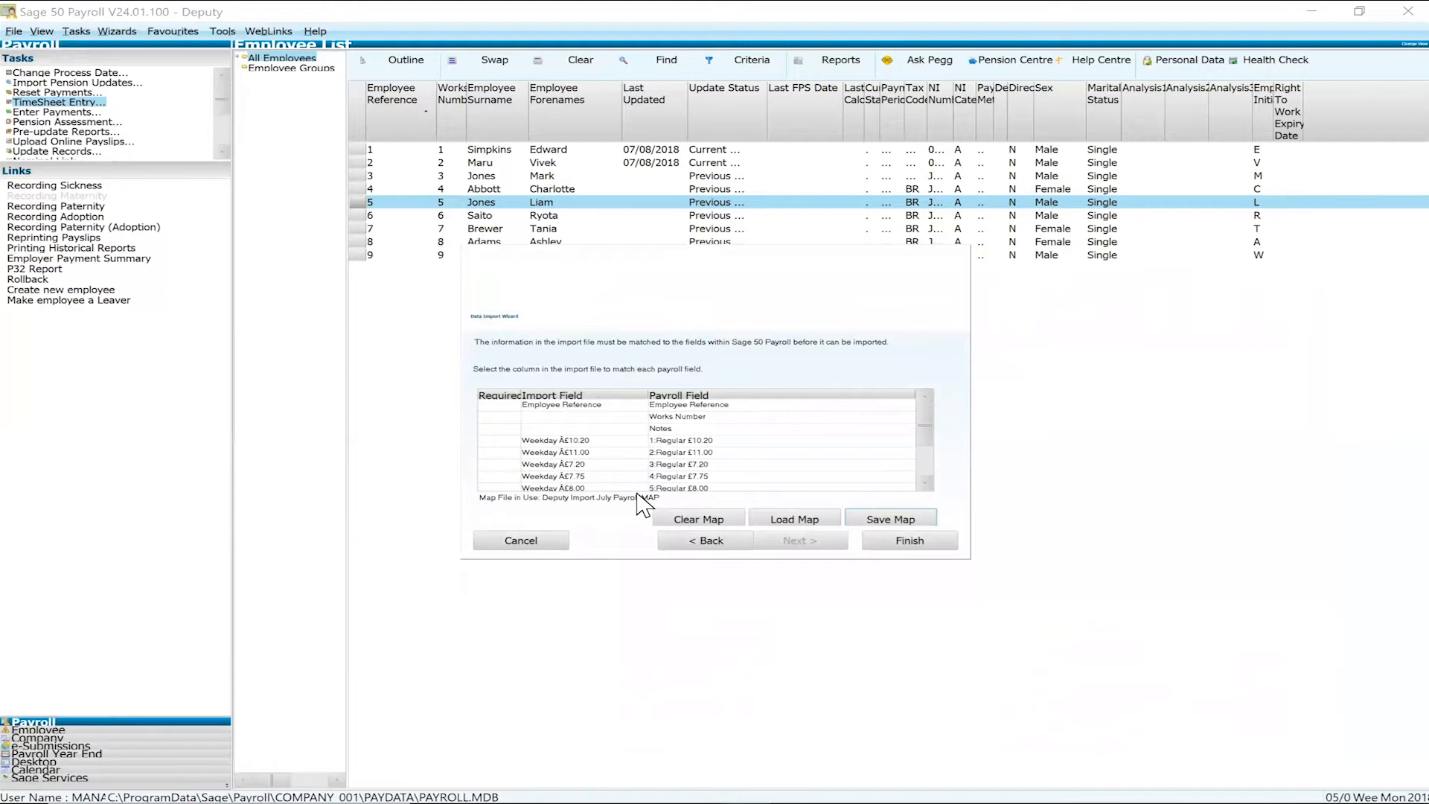
- Clear the field map and reload it from the saved Deputy Import July Payroll.MAP file
left_click(700, 521)
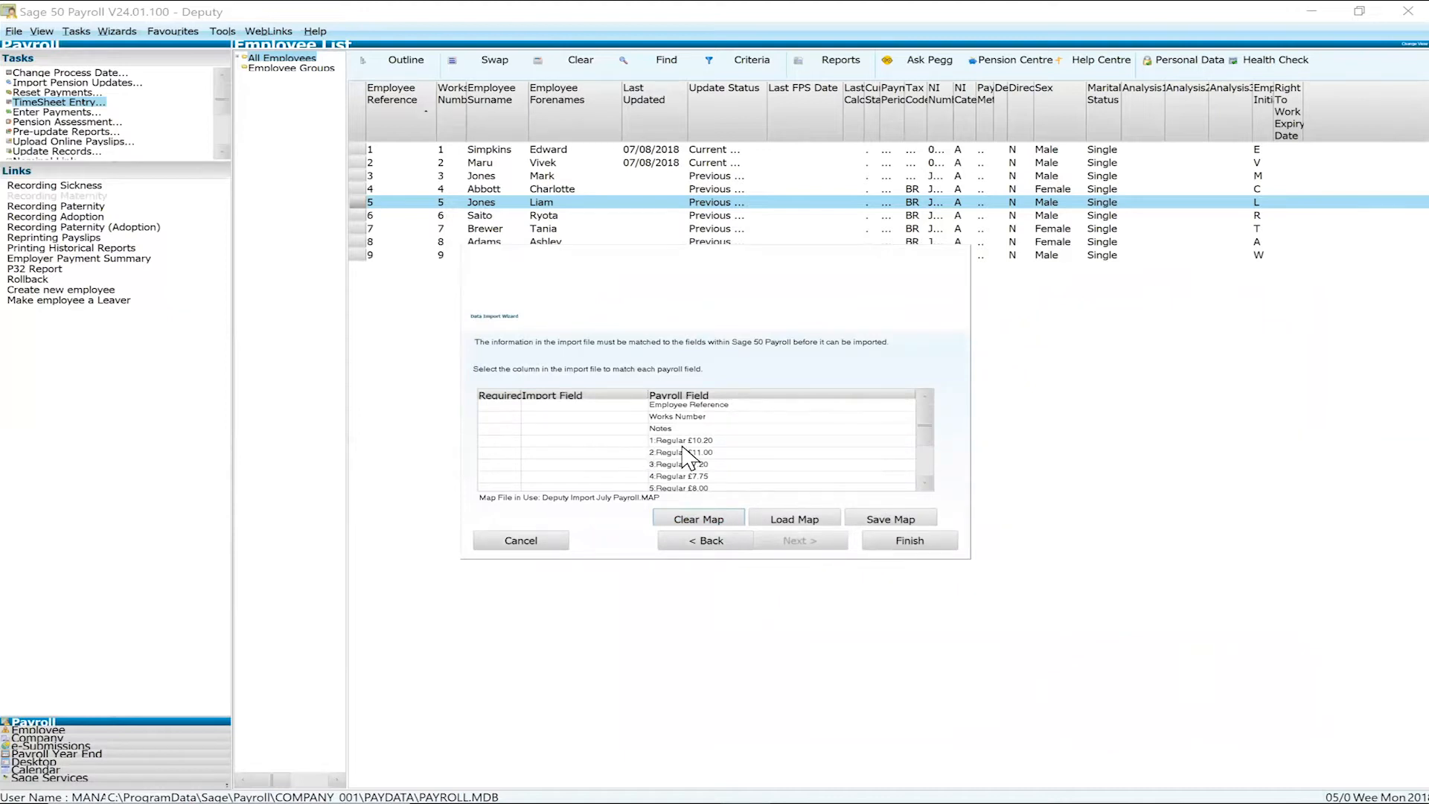
left_click(817, 521)
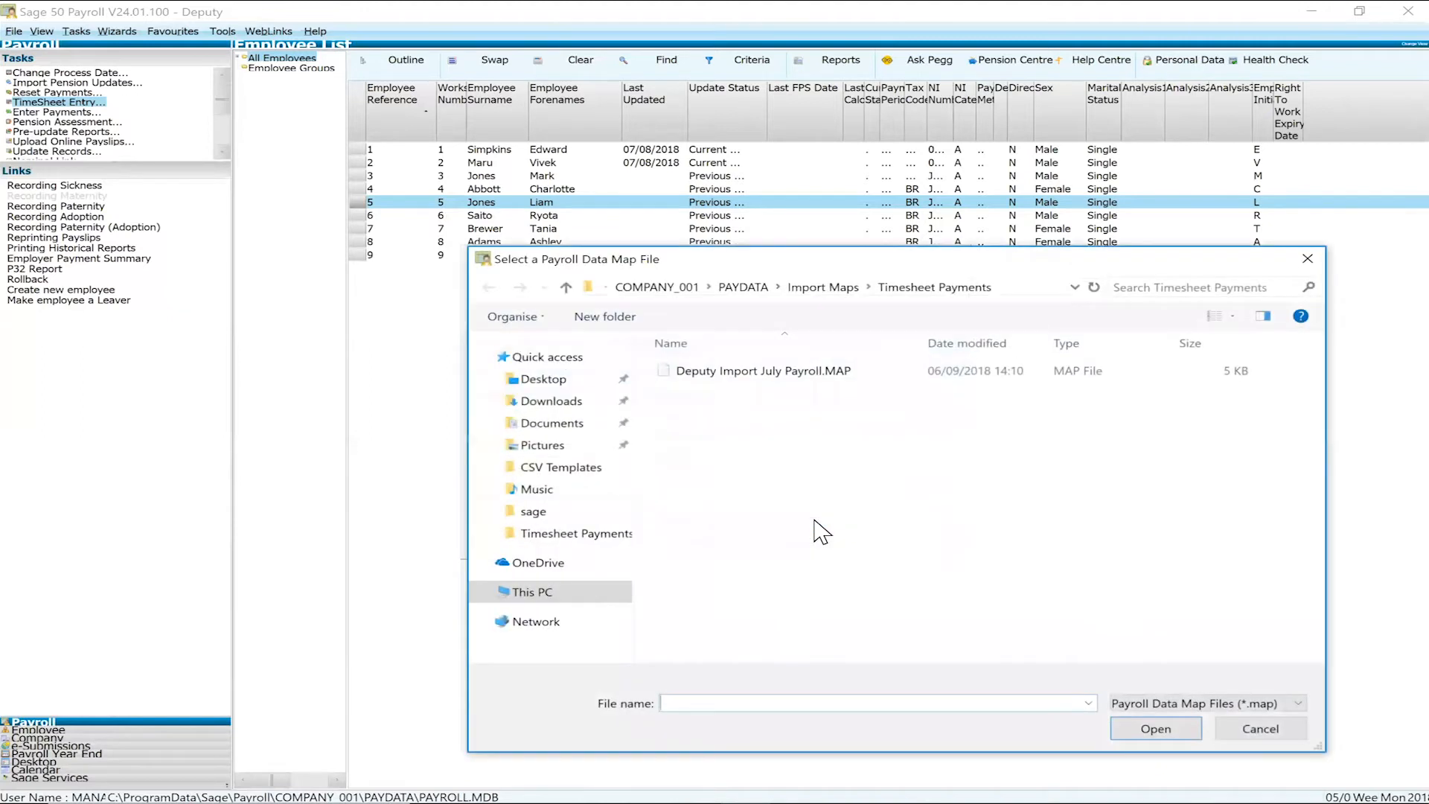
double_click(789, 370)
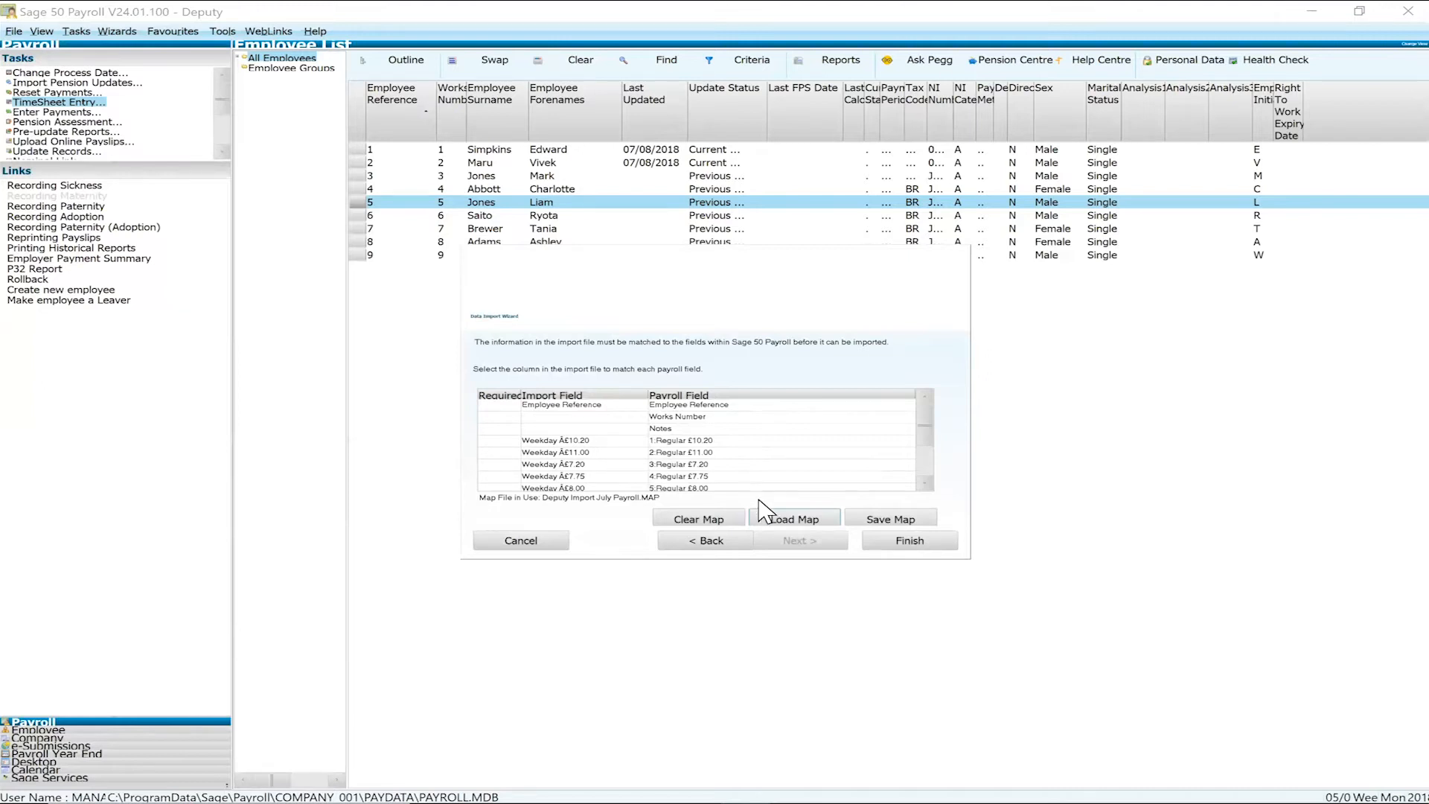
- Finish the timesheet payments import and close the import results
left_click(895, 555)
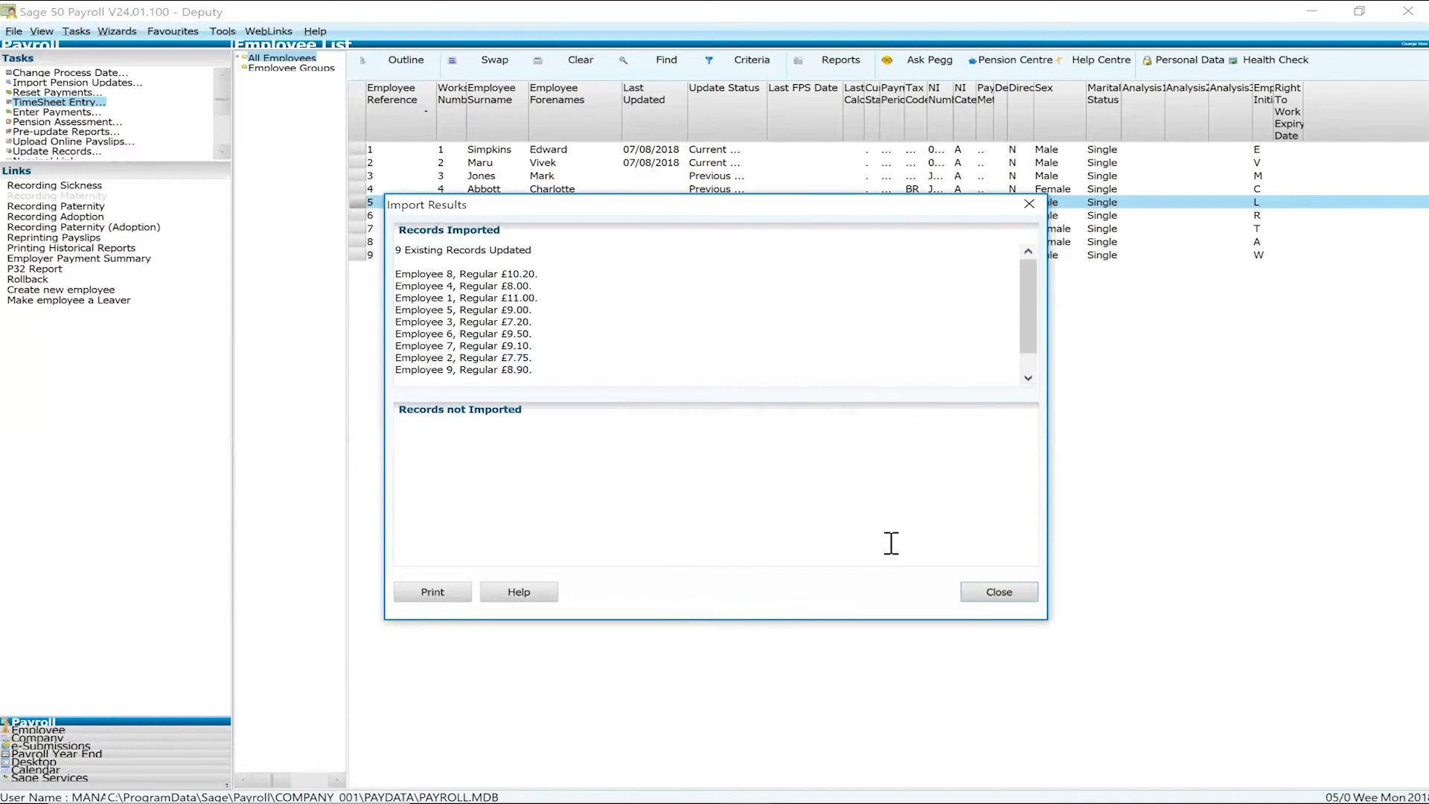
left_click(998, 591)
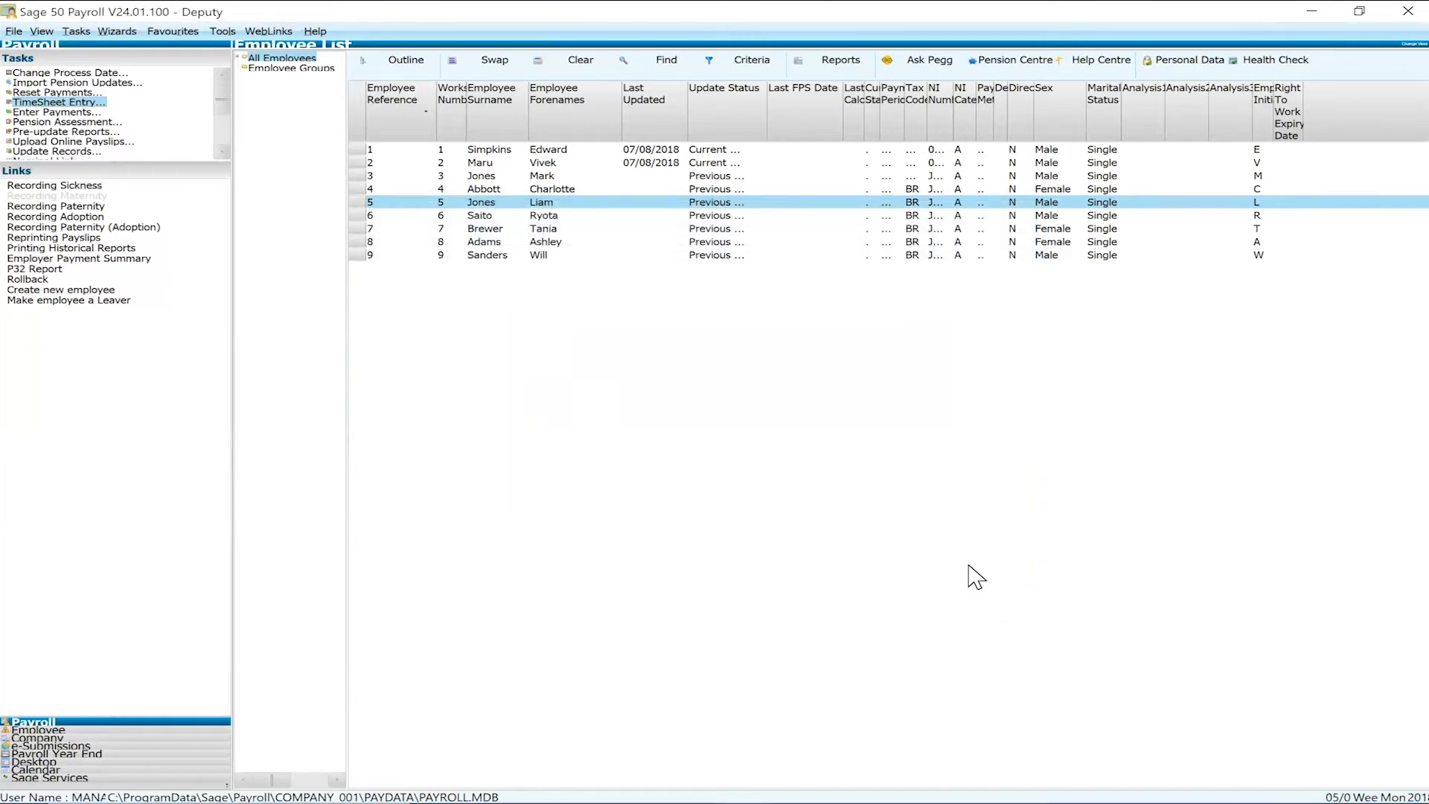
- Select all employees with references 1 to 9 and open Timesheet Entry for them
left_click(469, 150)
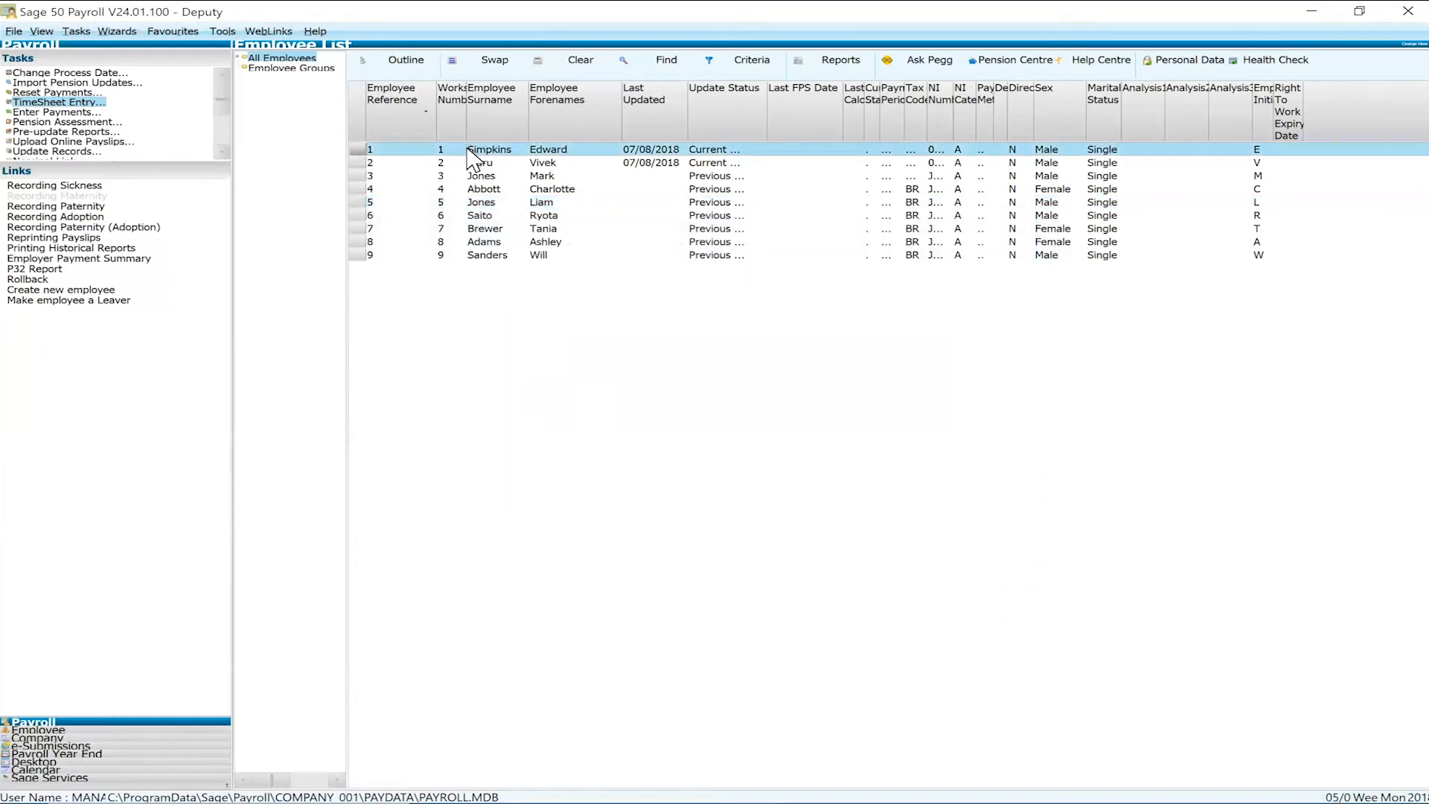
left_click(504, 255, "shift")
right_click(503, 255)
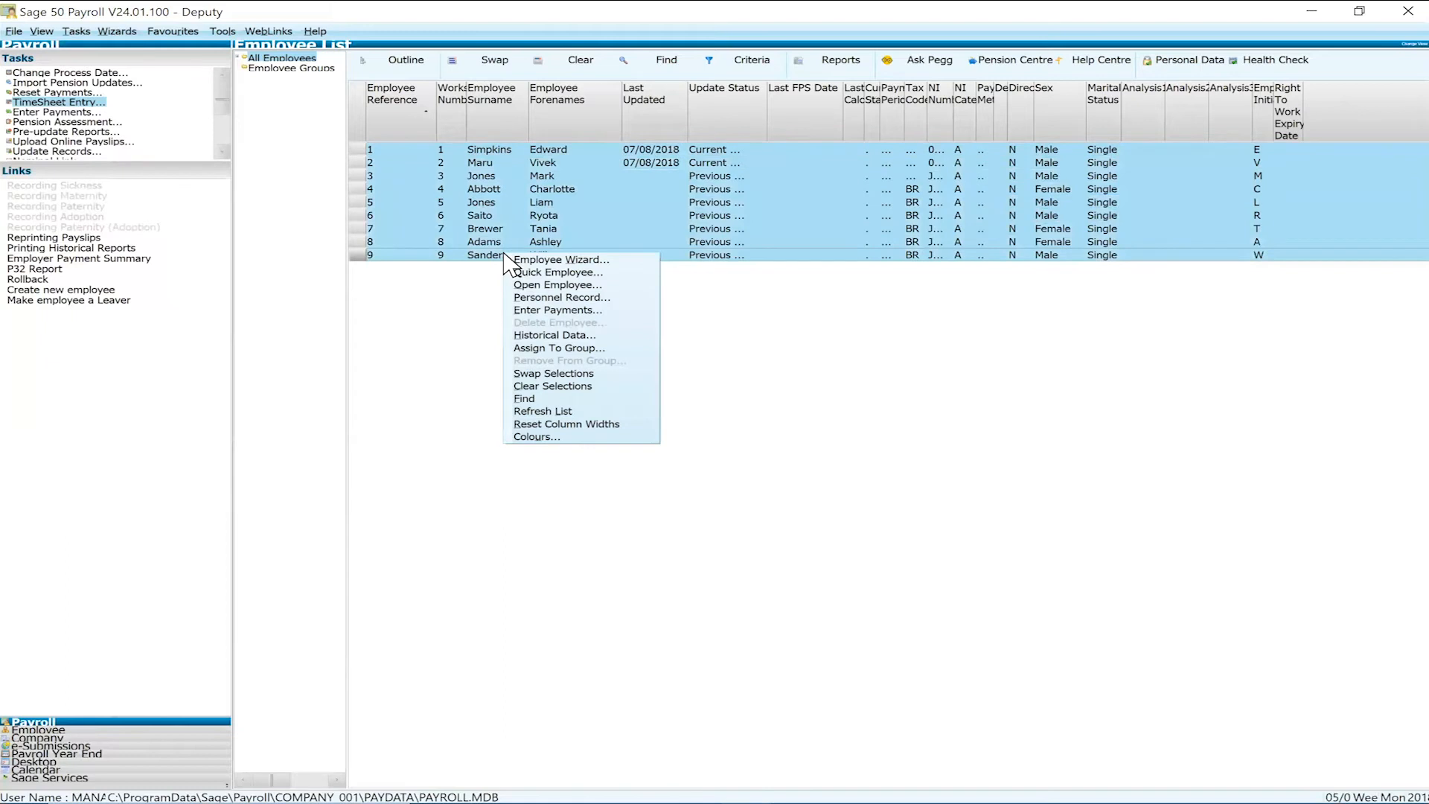
left_click(95, 104)
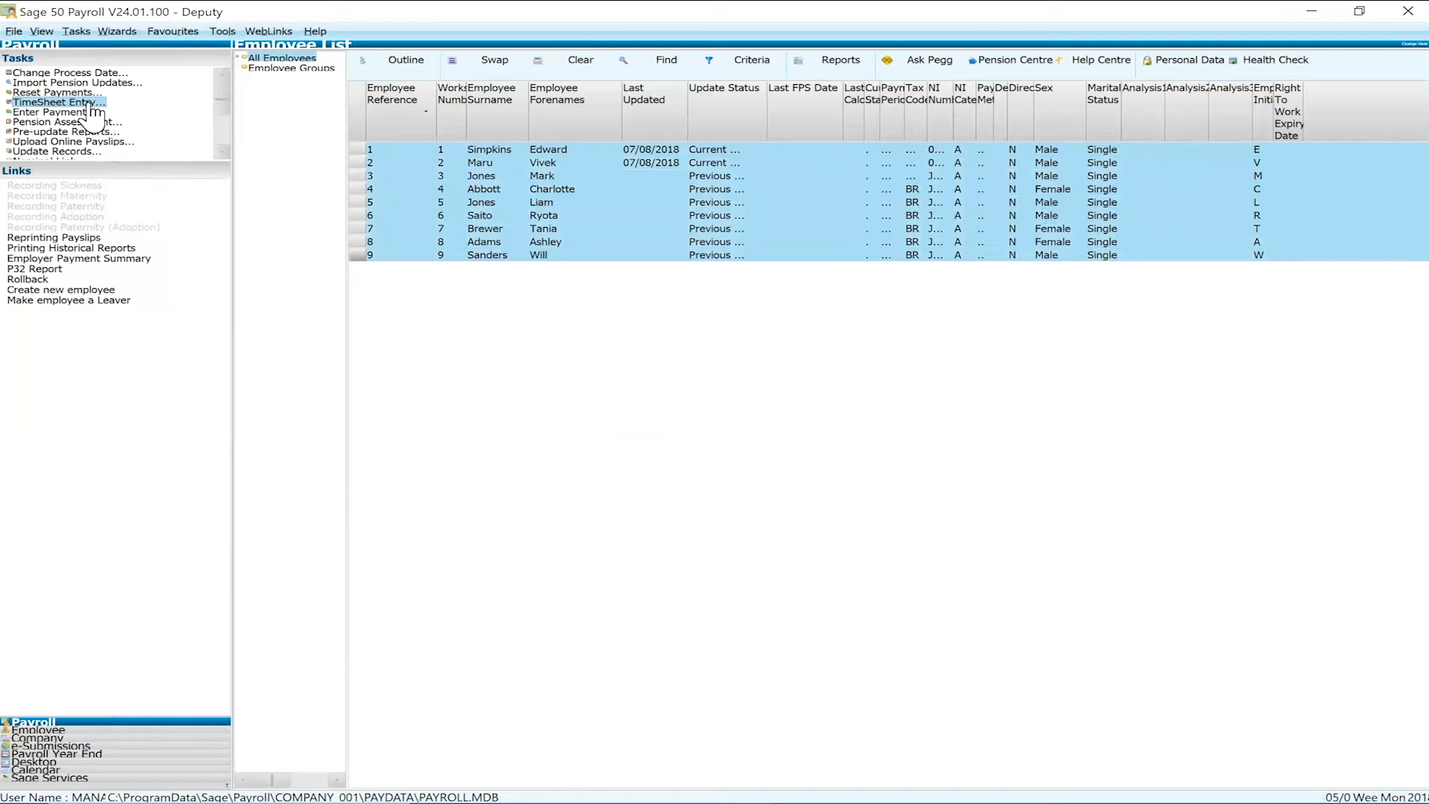
left_click(68, 102)
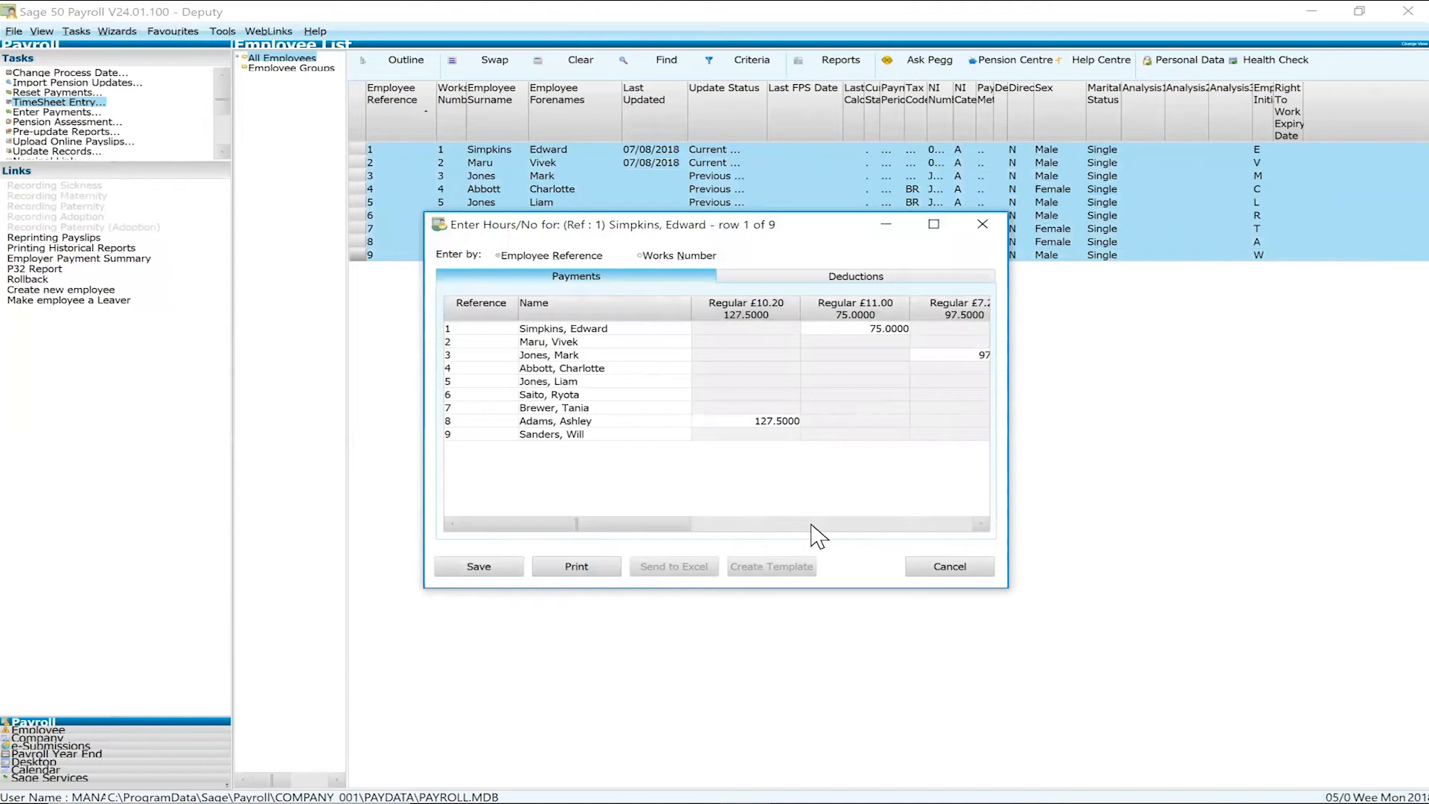
- Review the imported hours across all payment columns from Regular £10.20 to Regular £9.50
left_click_drag(668, 529, 981, 515)
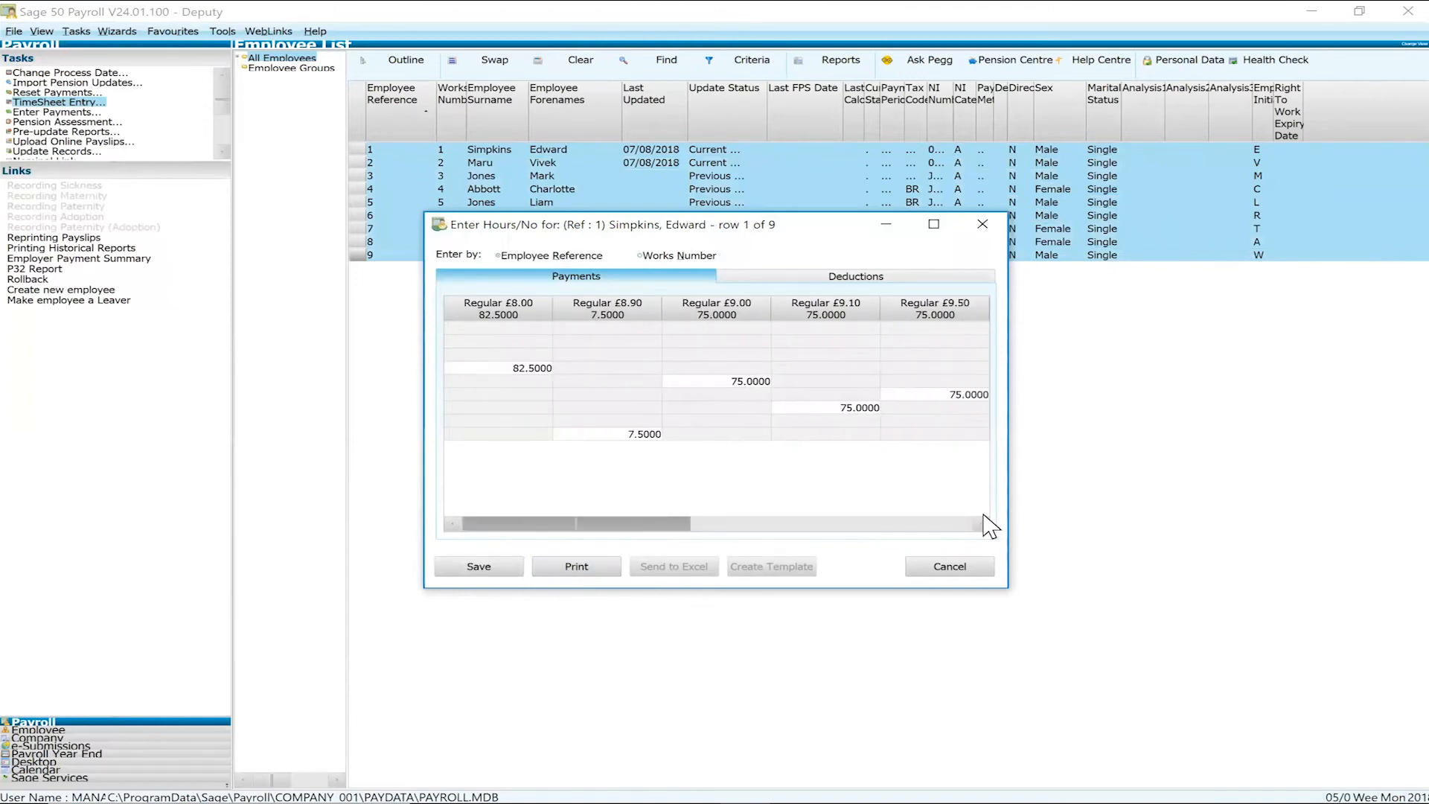
left_click_drag(718, 525, 1016, 514)
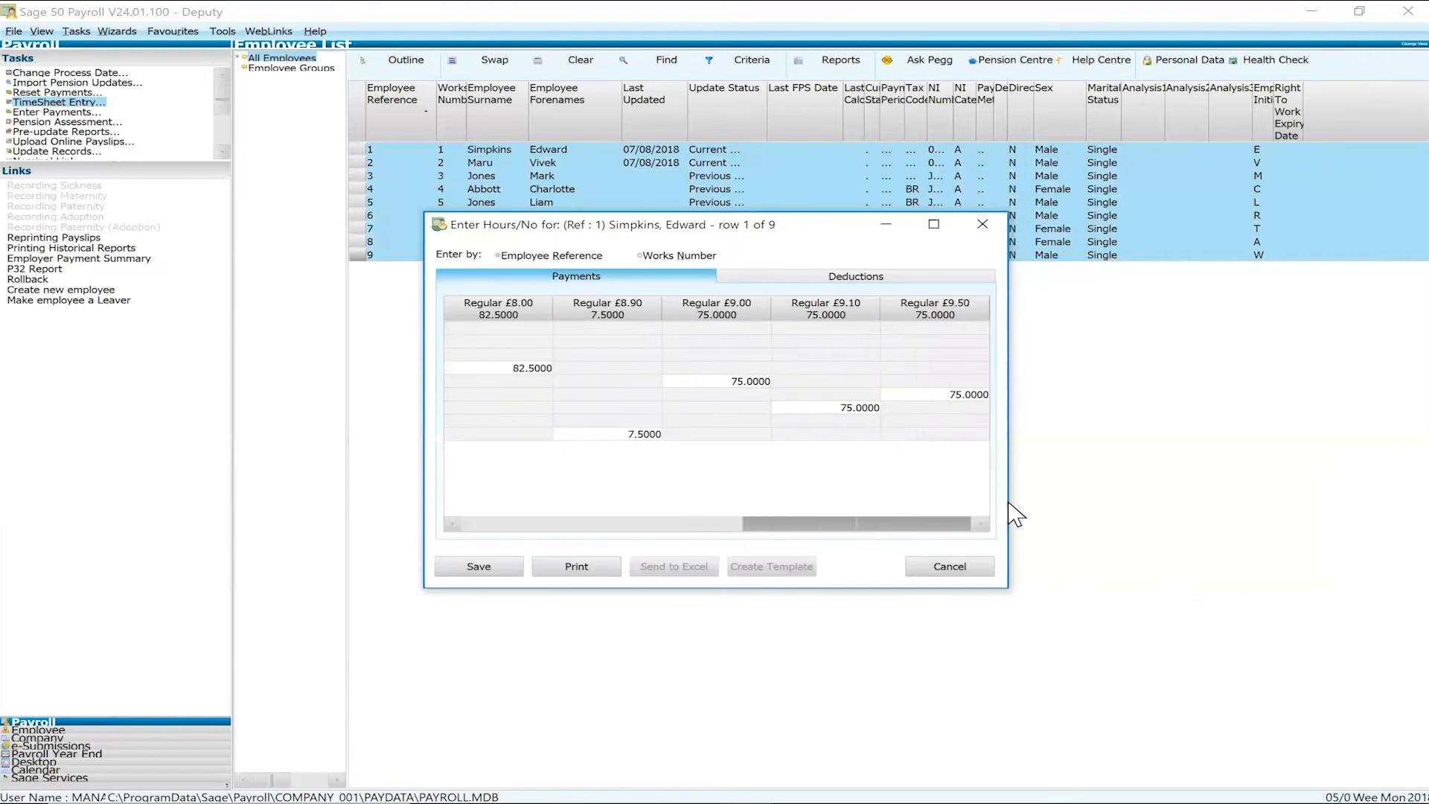
left_click_drag(896, 533, 692, 549)
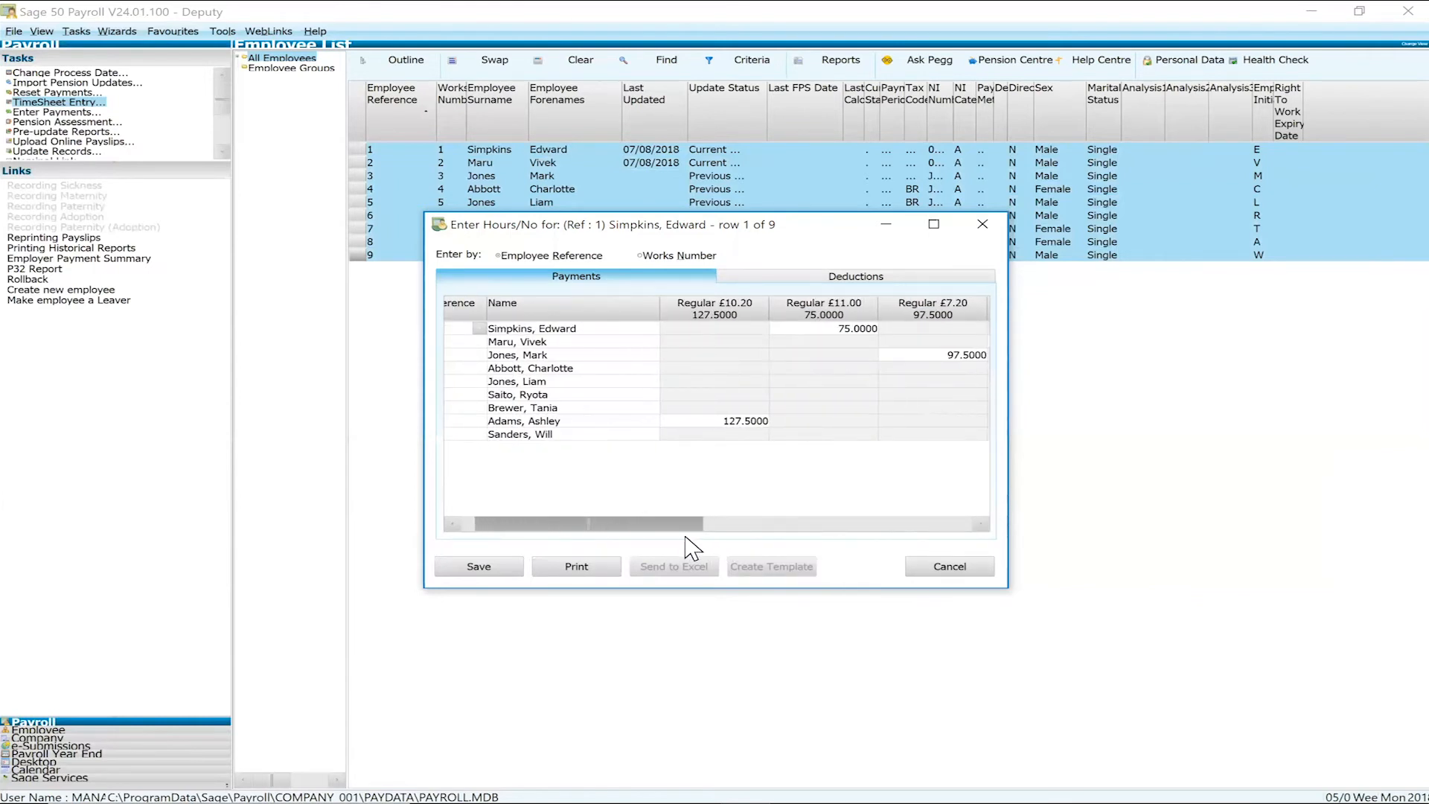
left_click(950, 524)
left_click(950, 523)
left_click_drag(957, 524, 624, 556)
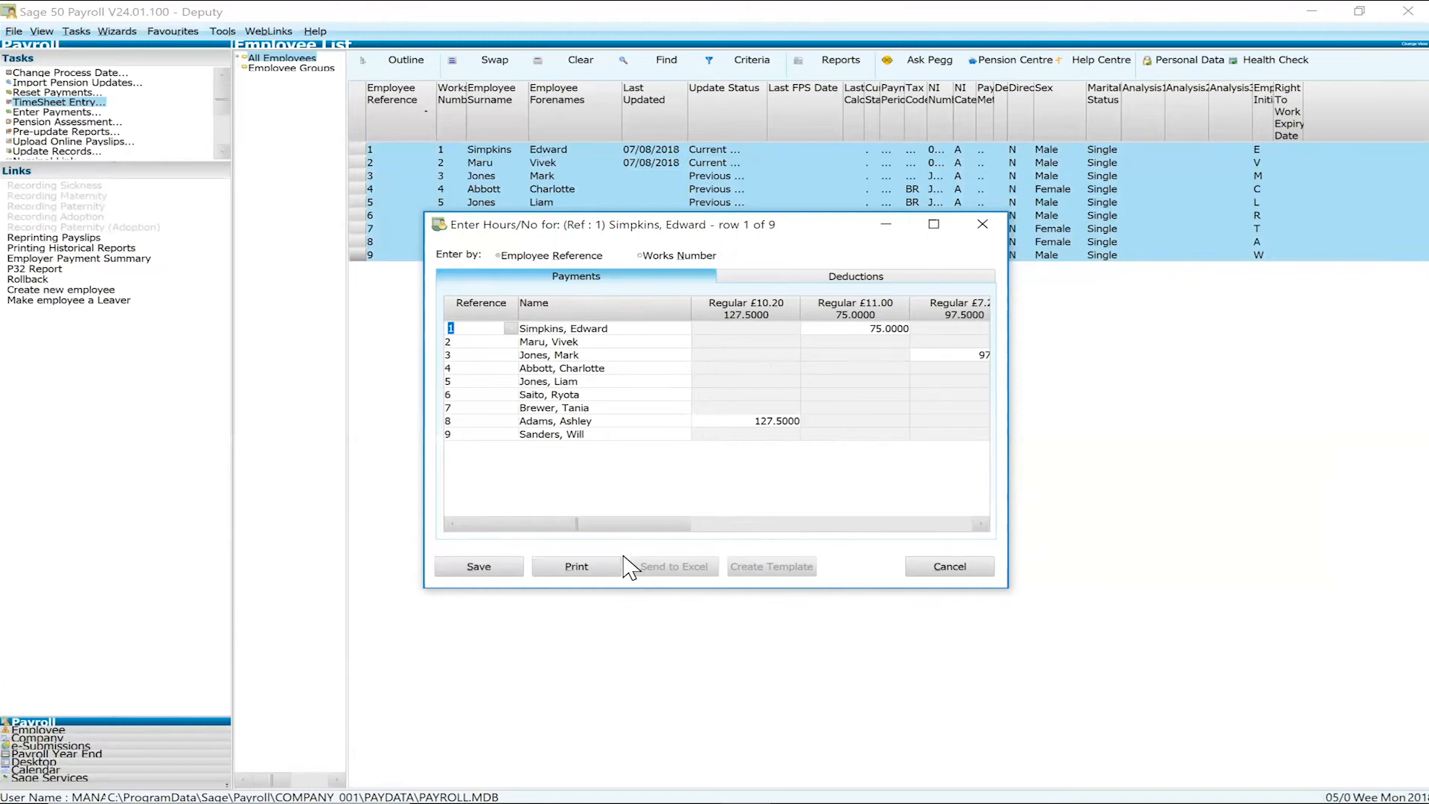
- Compare the first listed employee's July hours in Deputy, grouped by pay rate, with the Regular £10.20 hours in Sage, then close the timesheet
key("alt+Tab")
key("alt+Tab")
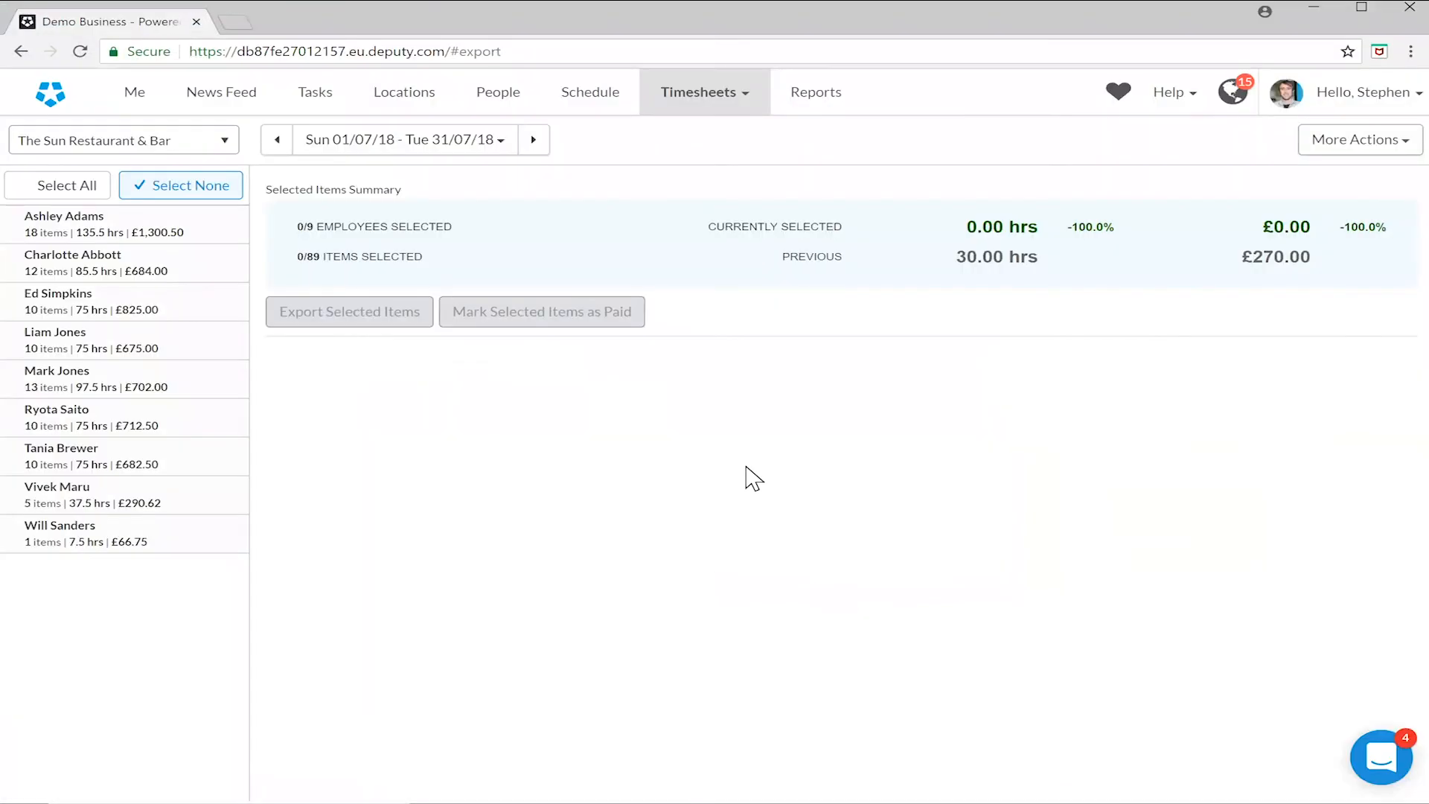
left_click(153, 242)
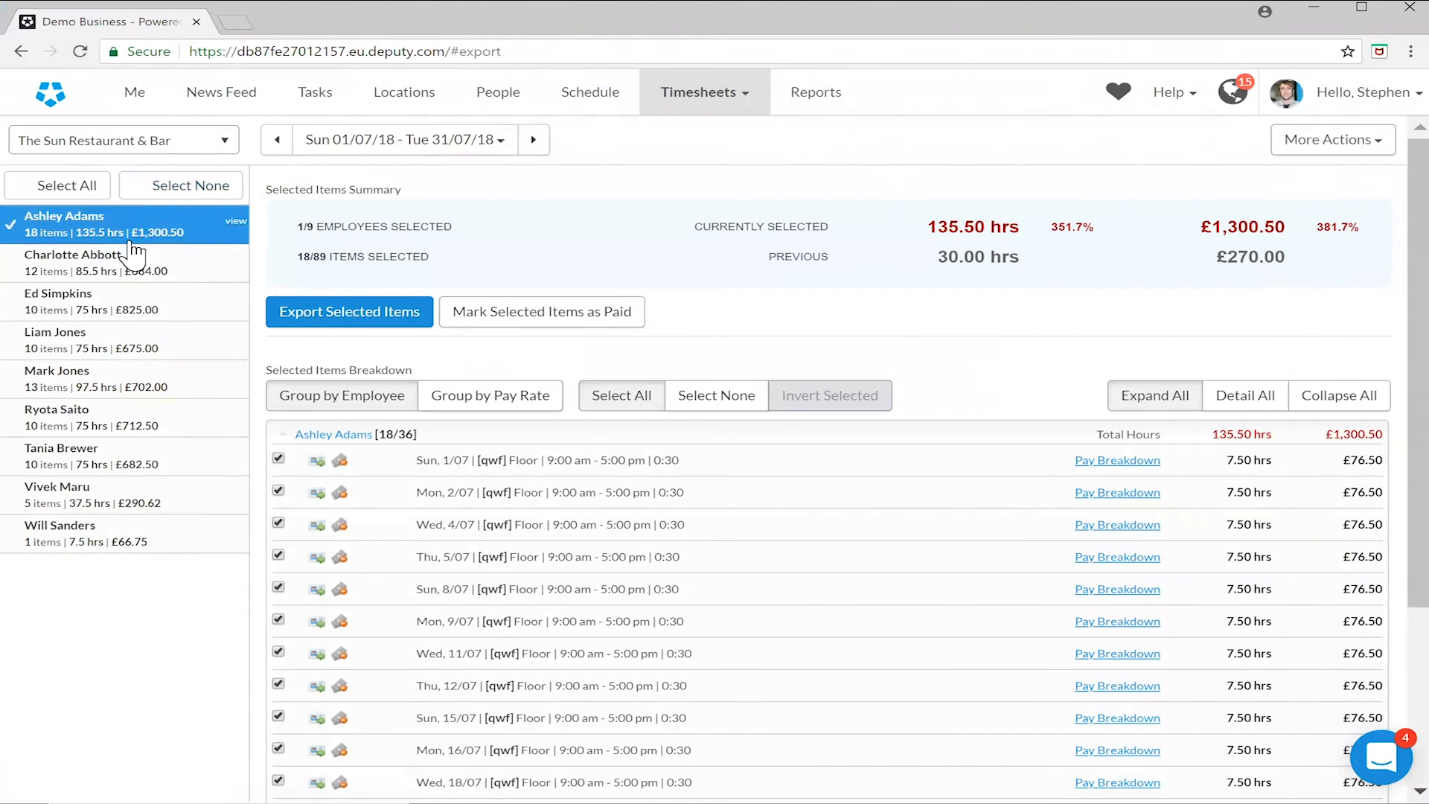
left_click(480, 403)
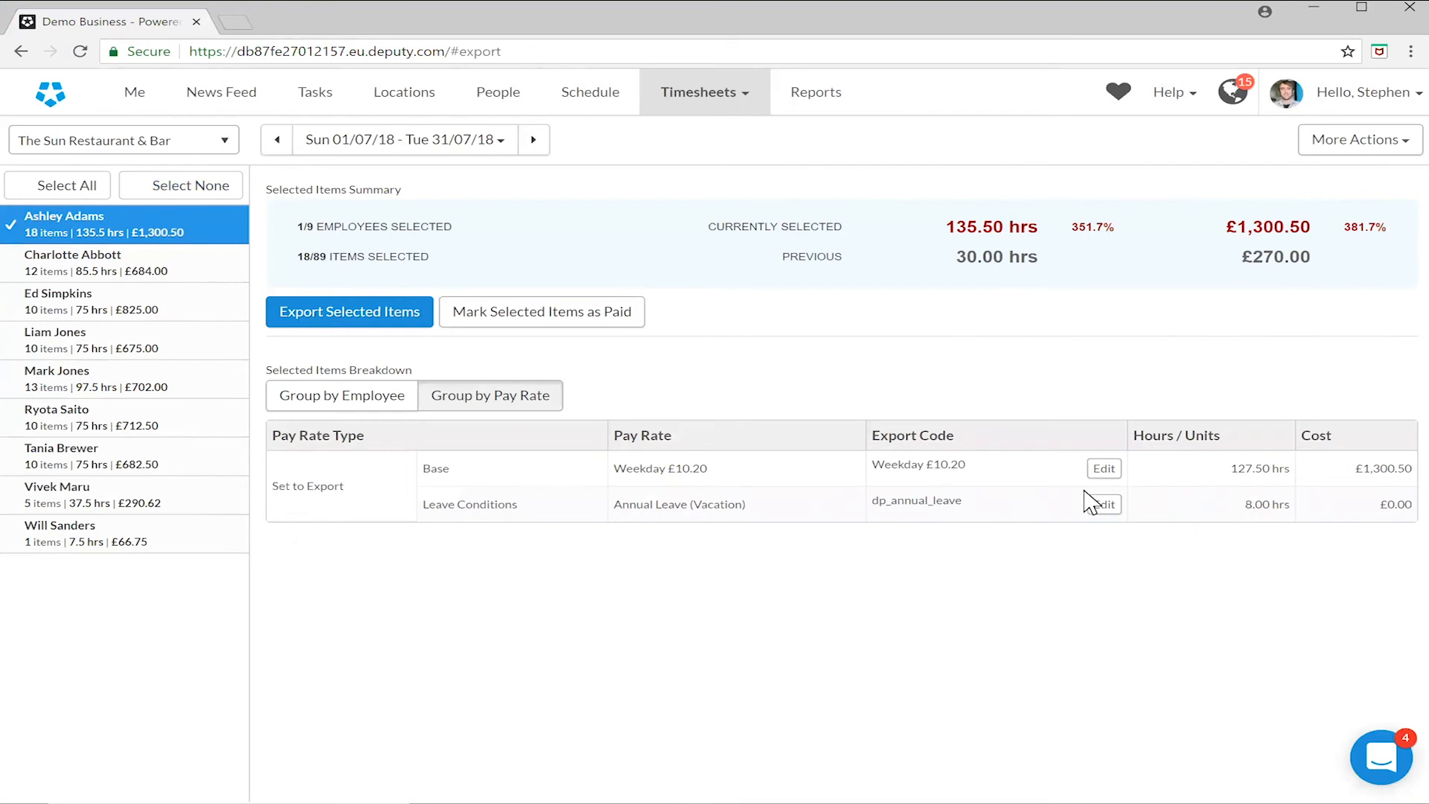
key("alt+Tab")
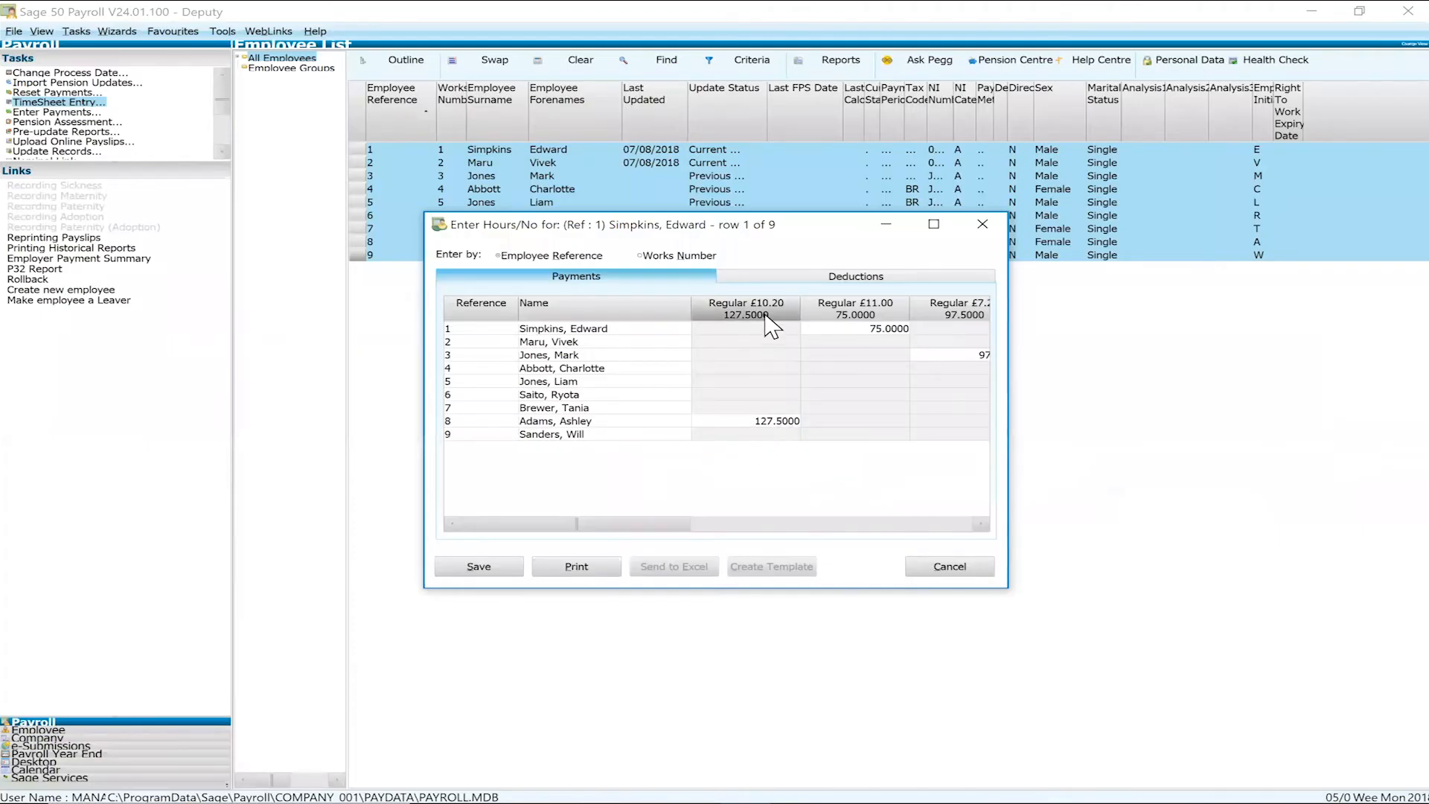
key("alt+Tab")
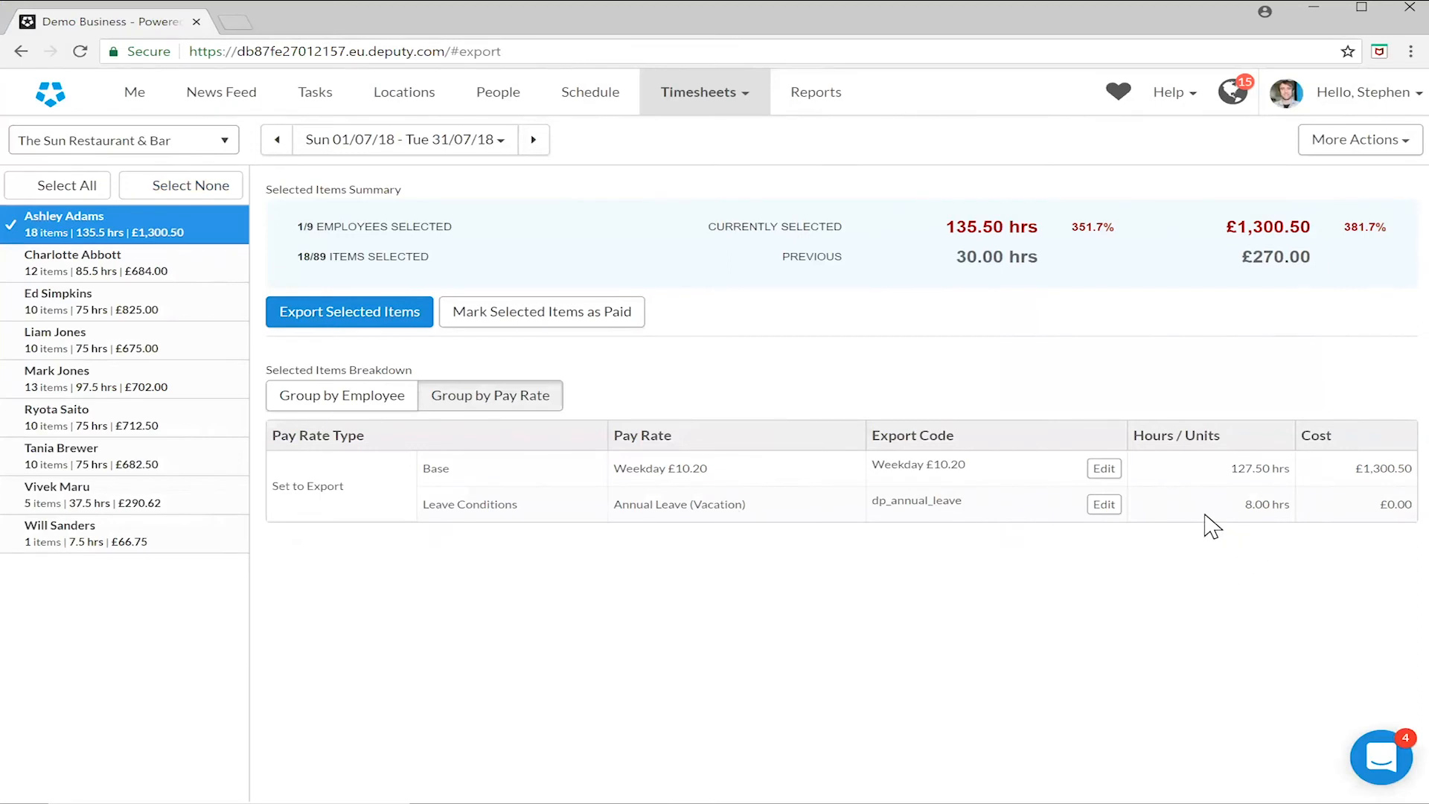
key("alt+Tab")
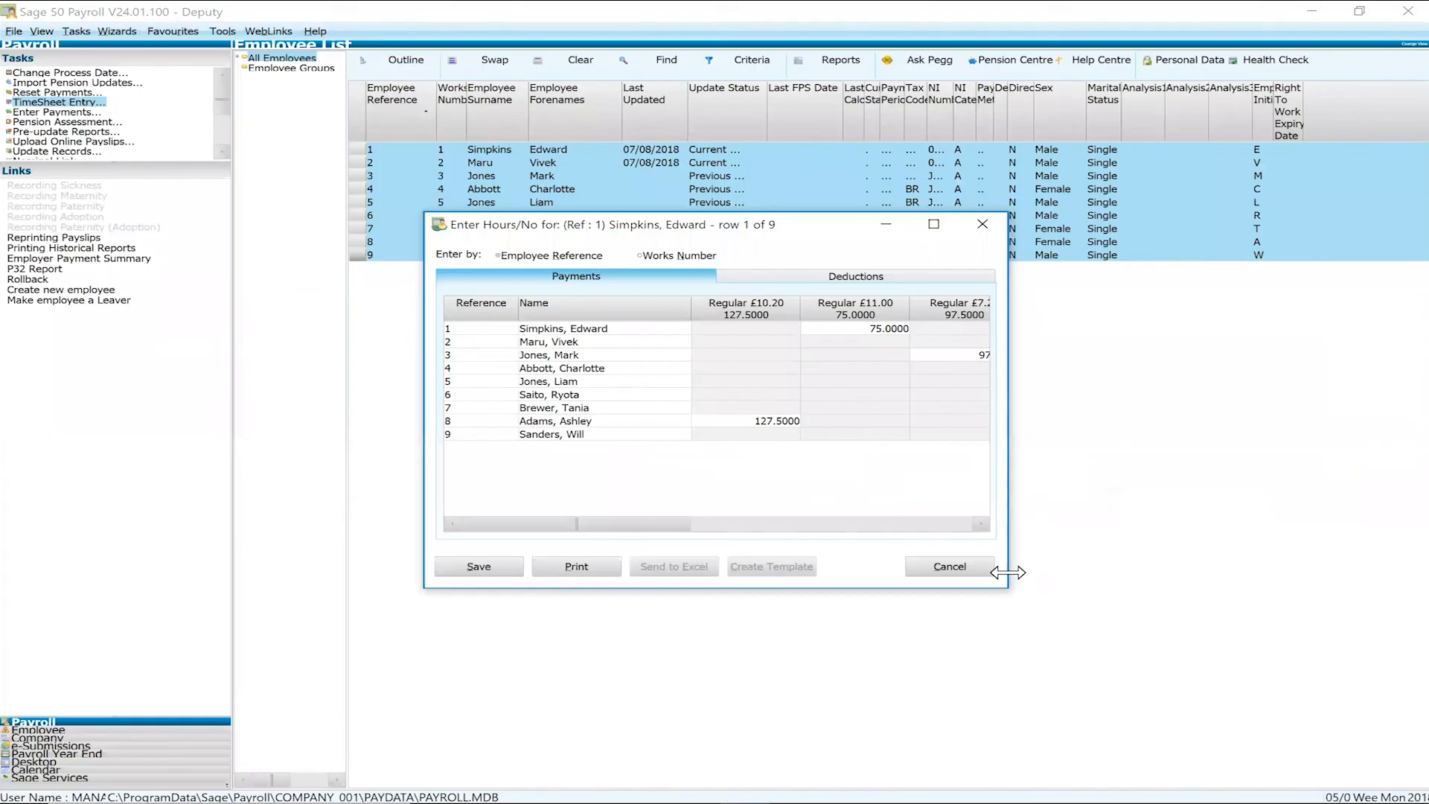
left_click(984, 571)
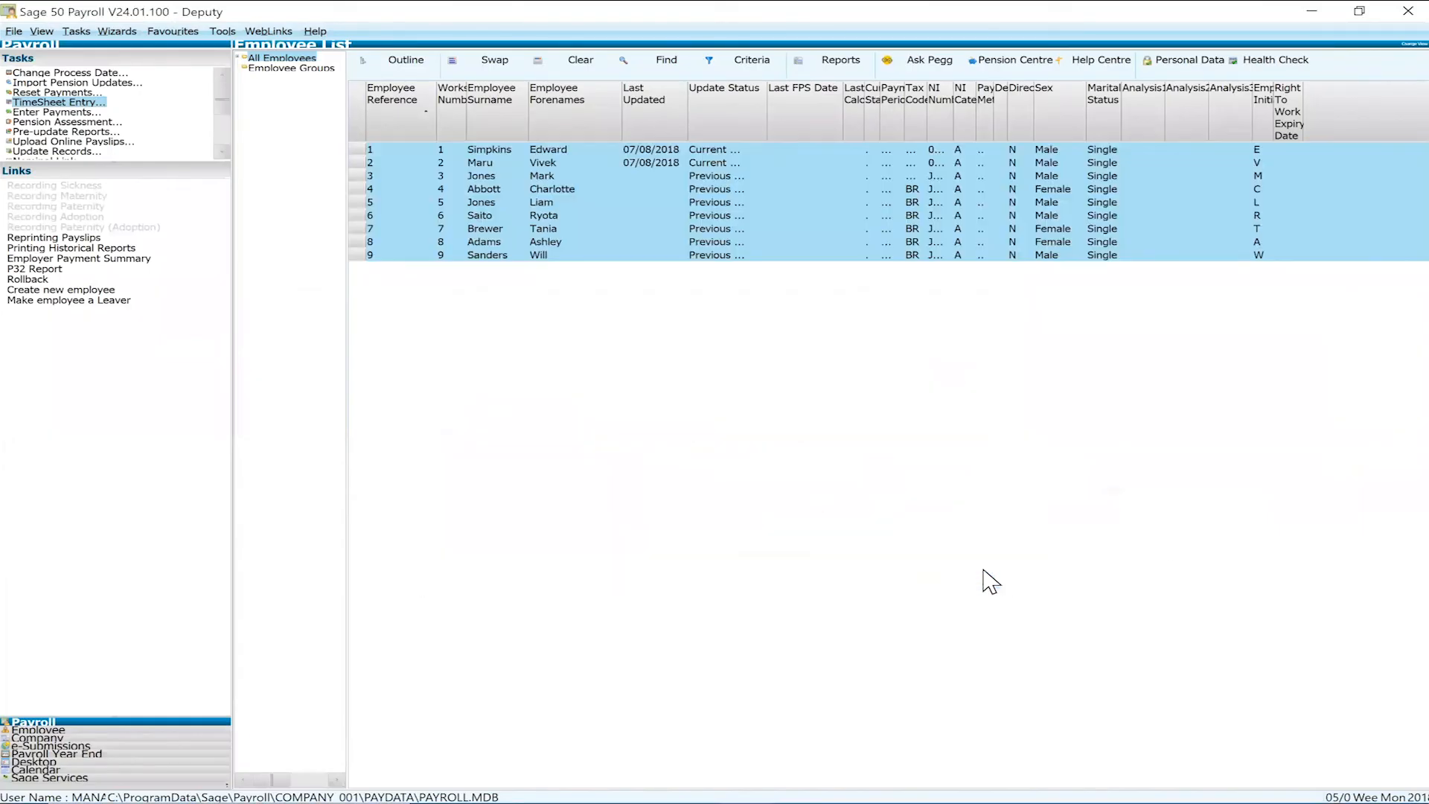
- Check the payment descriptions and rates in the company's Pay Elements settings, then exit without changes
left_click(75, 36)
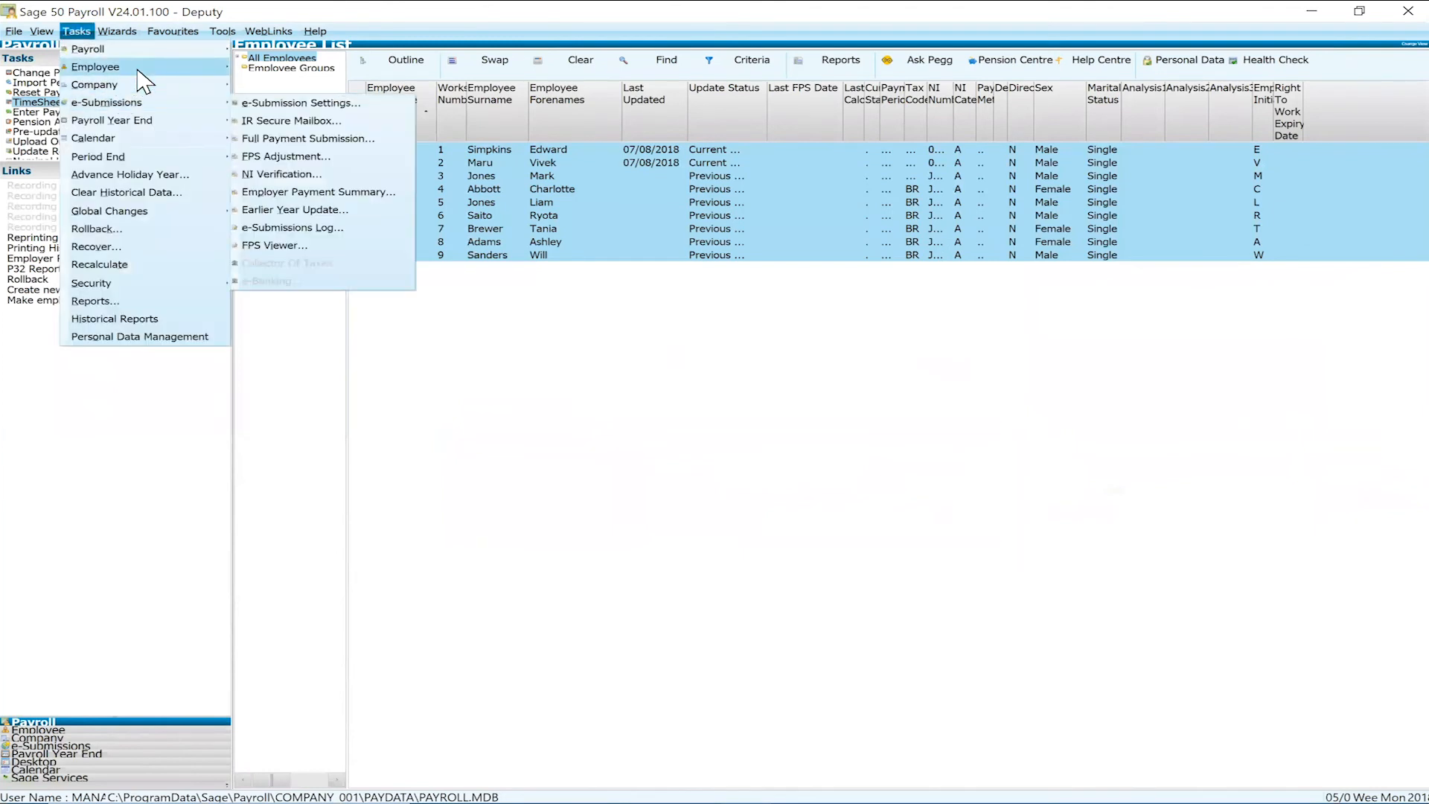
mouse_move(147, 86)
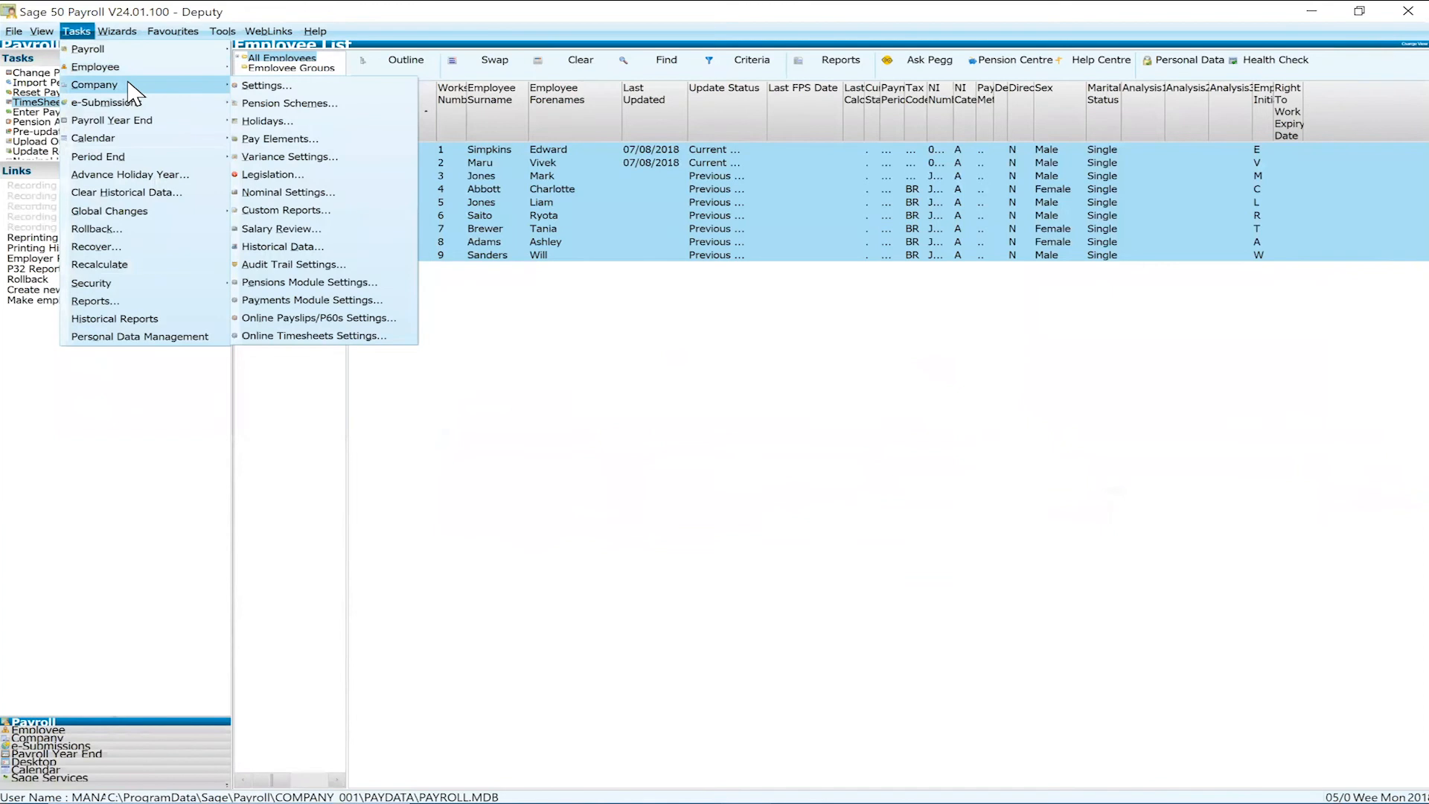
left_click(297, 144)
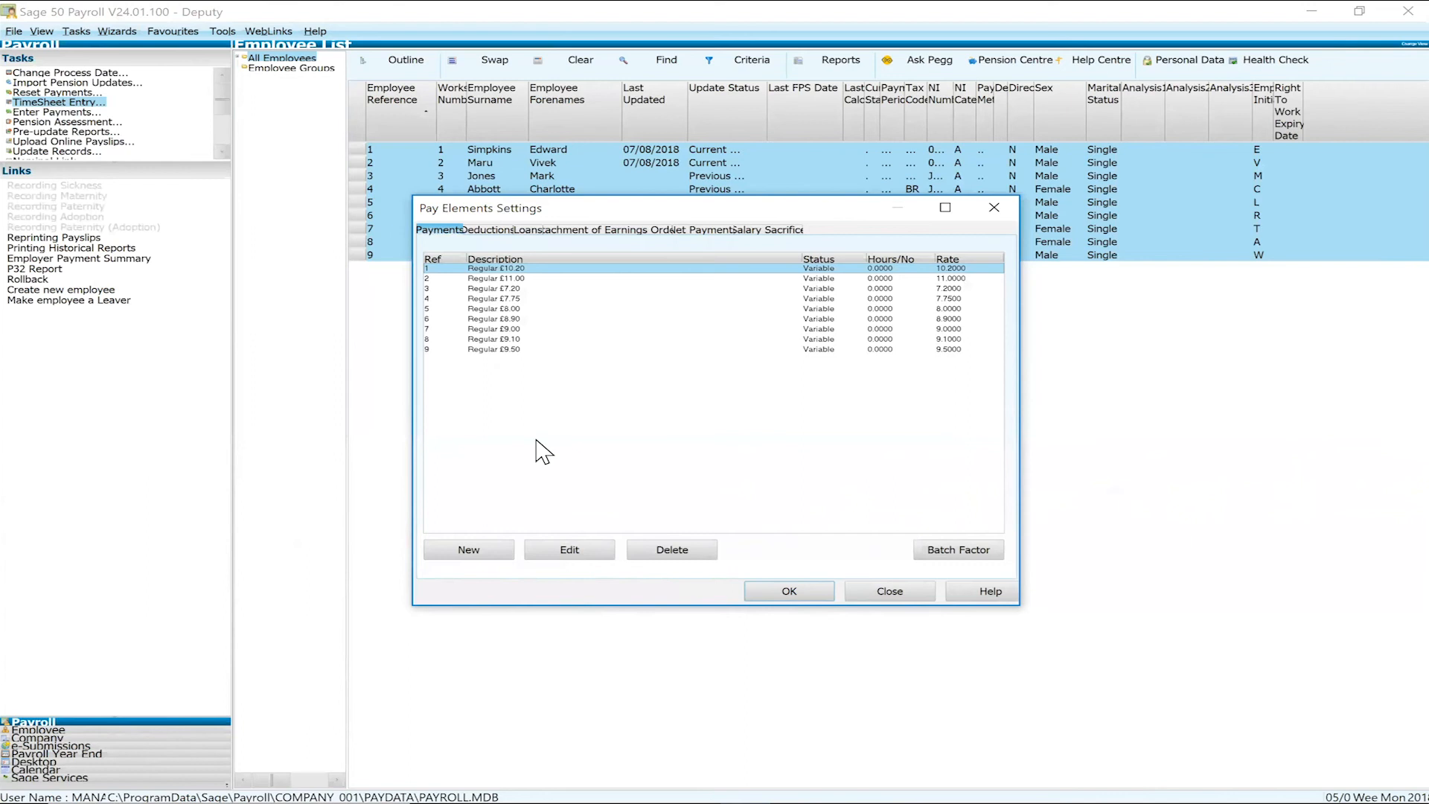
left_click(885, 595)
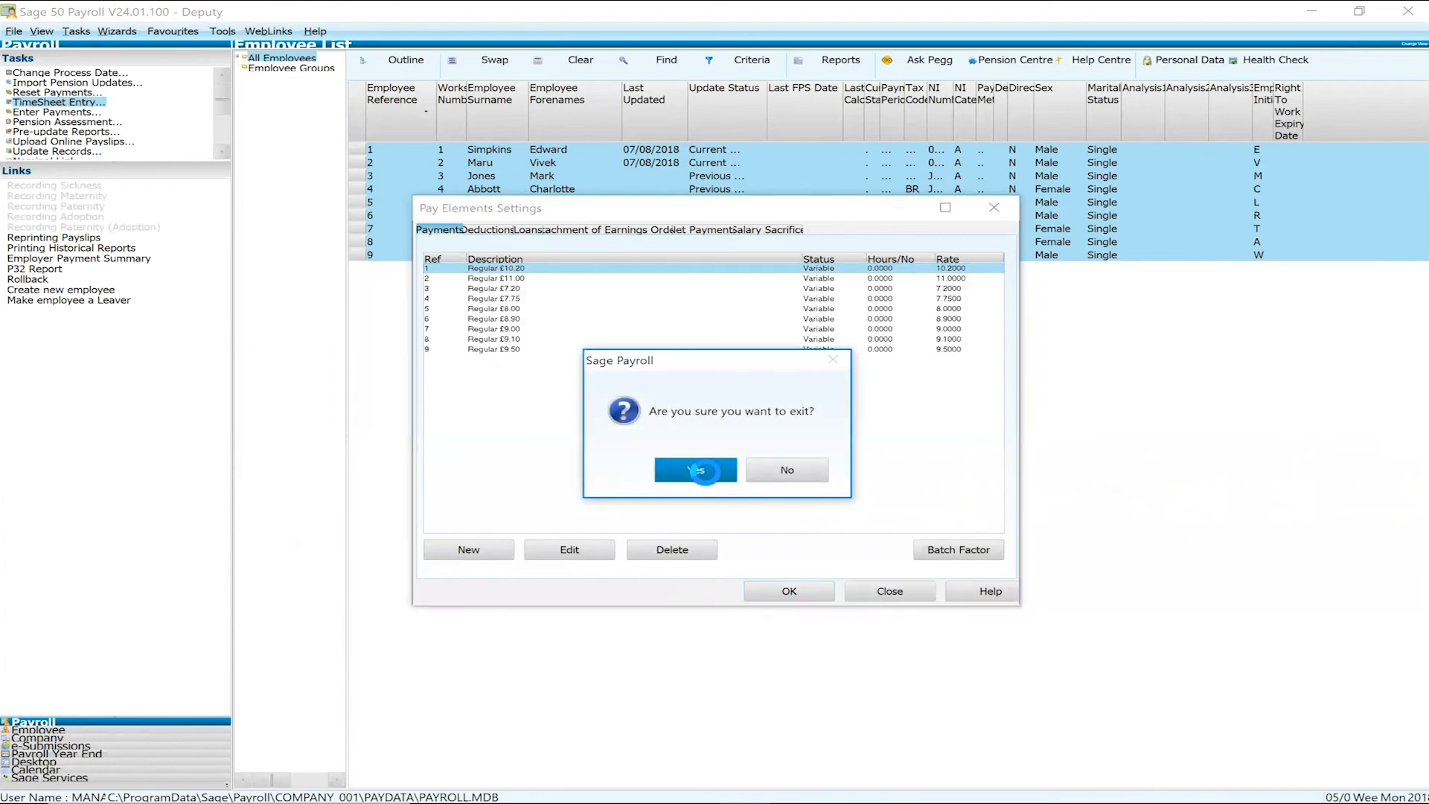
left_click(695, 469)
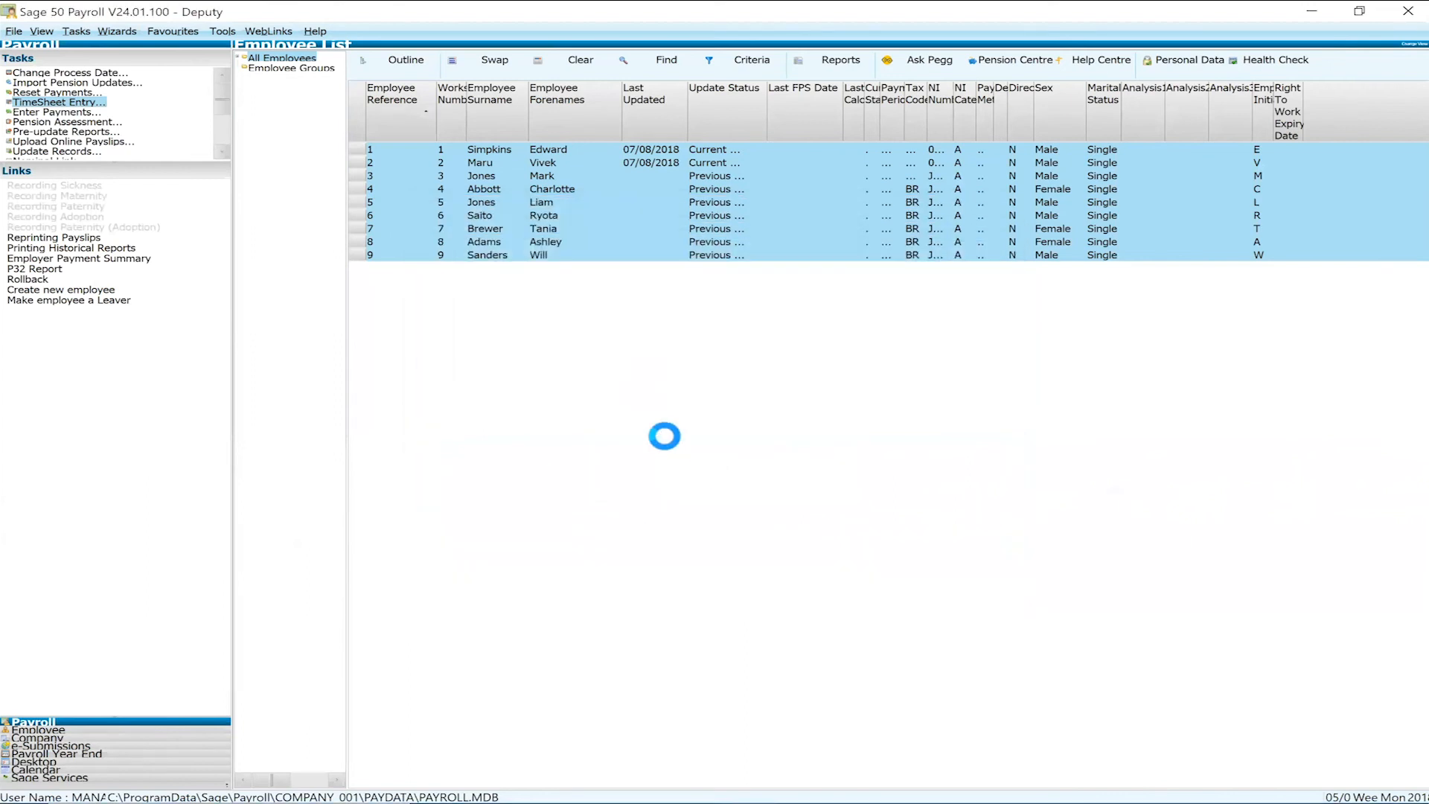
- Reopen Timesheet Entry and compare its Regular £11.00 hours with the matching employee's Weekday £11.00 hours in Deputy, selecting only that employee there
left_click(79, 101)
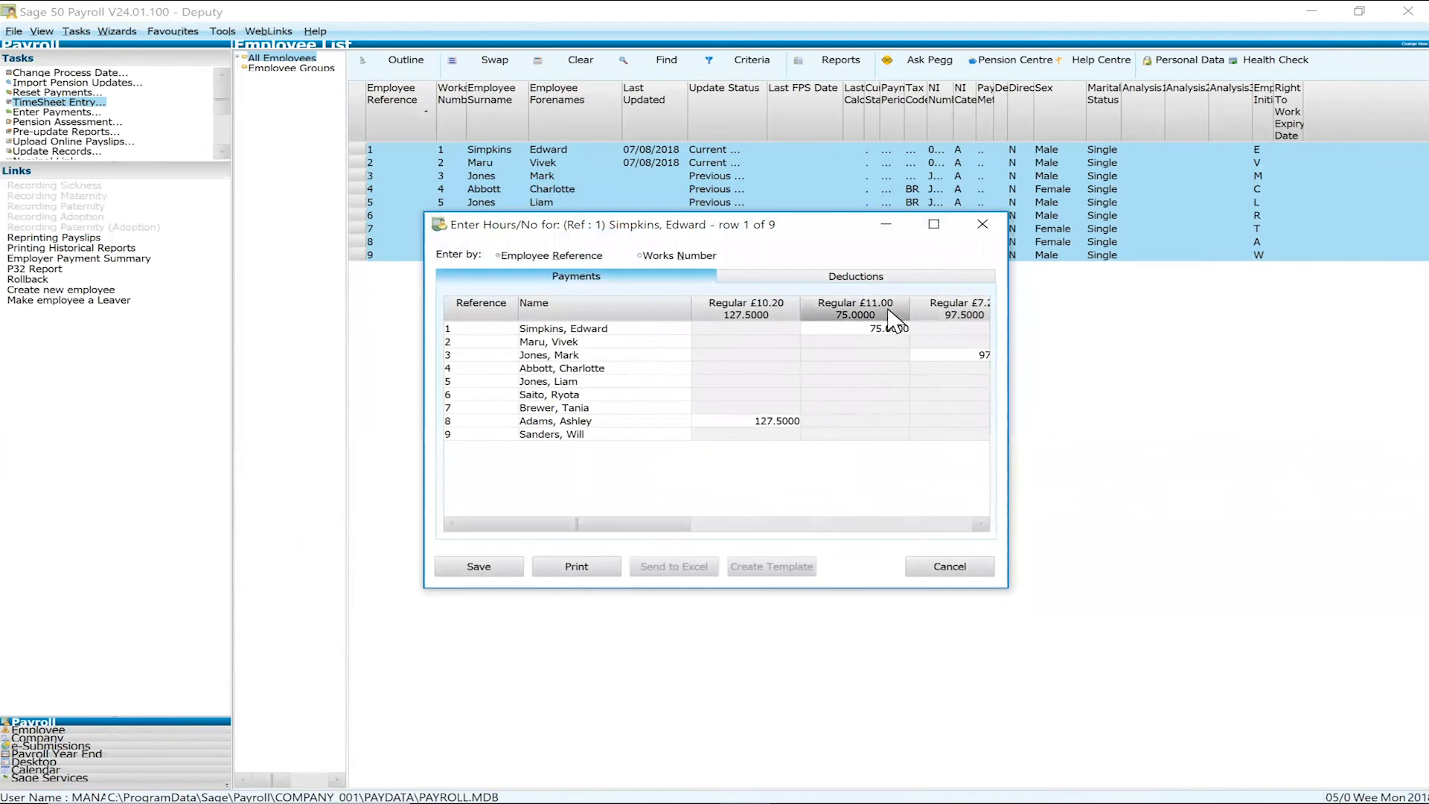
key("alt+Tab")
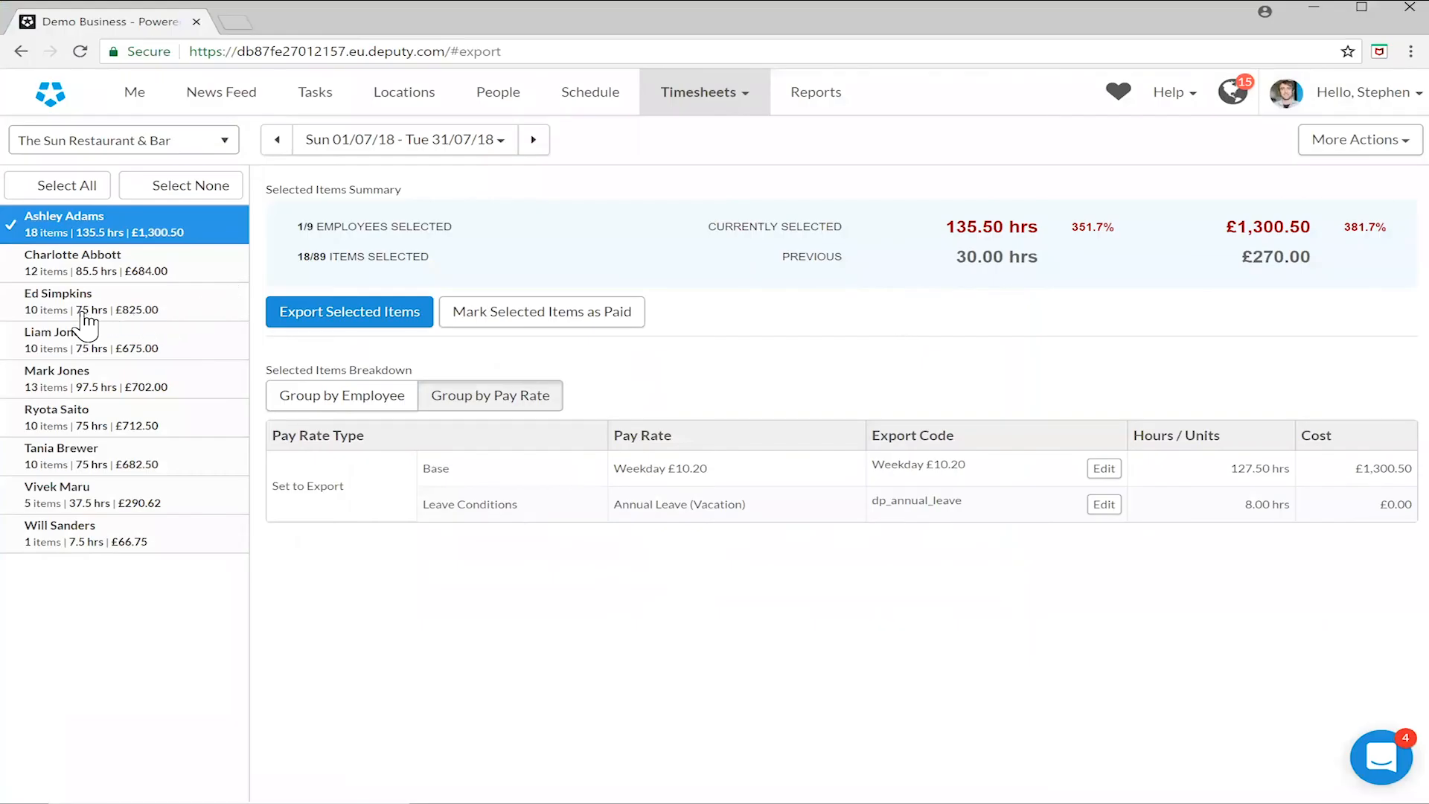
right_click(89, 307)
key("Escape")
left_click(84, 312)
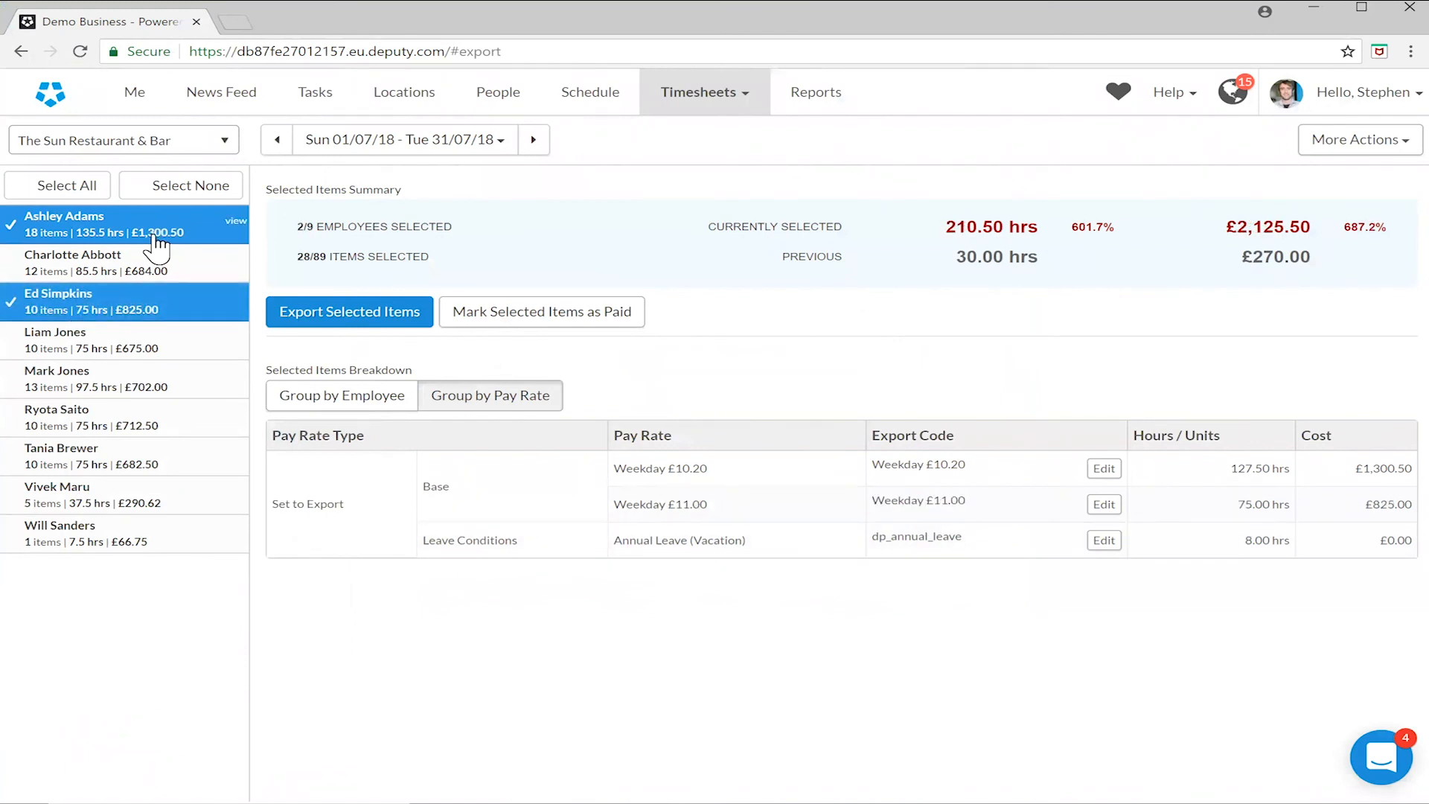
left_click(153, 239)
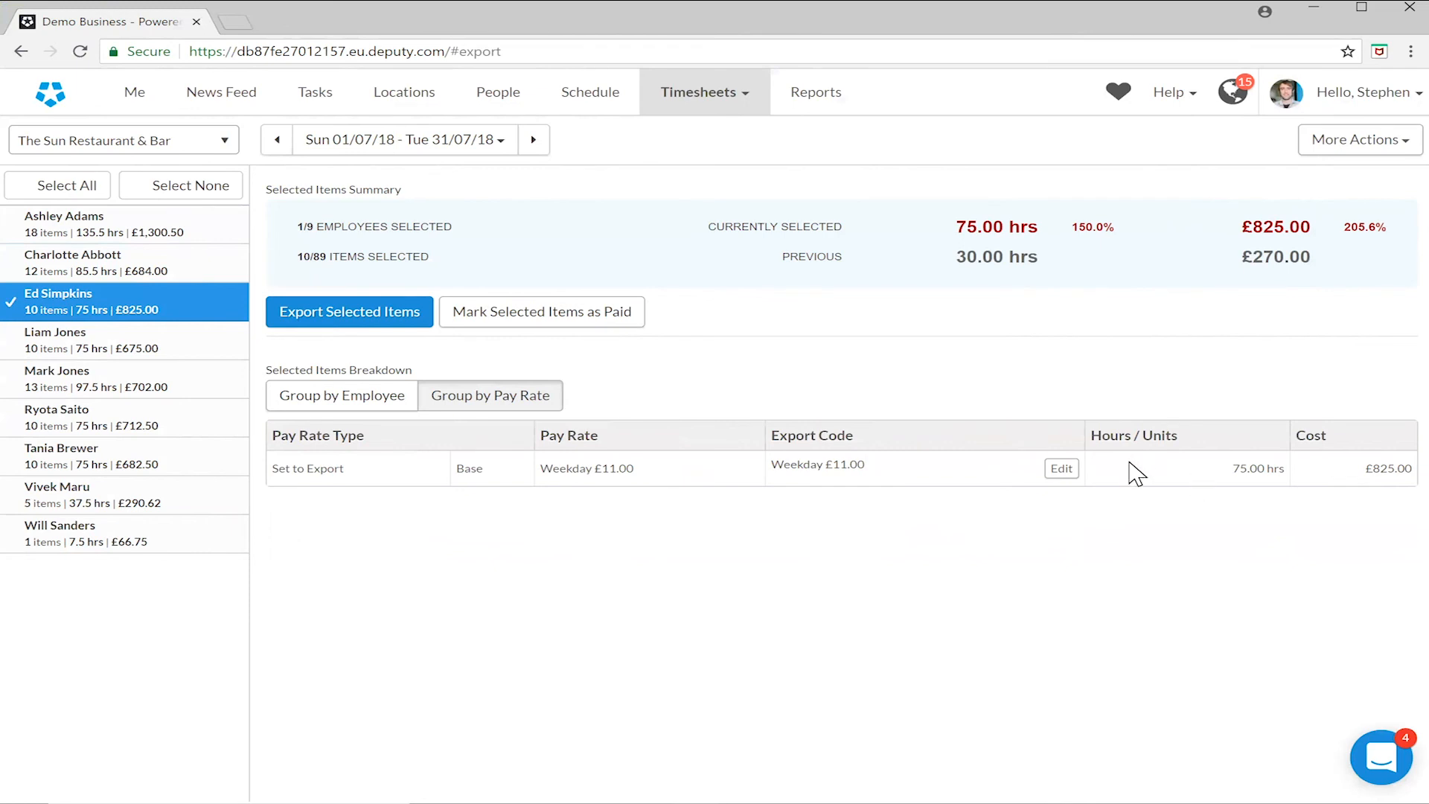
key("alt+Tab")
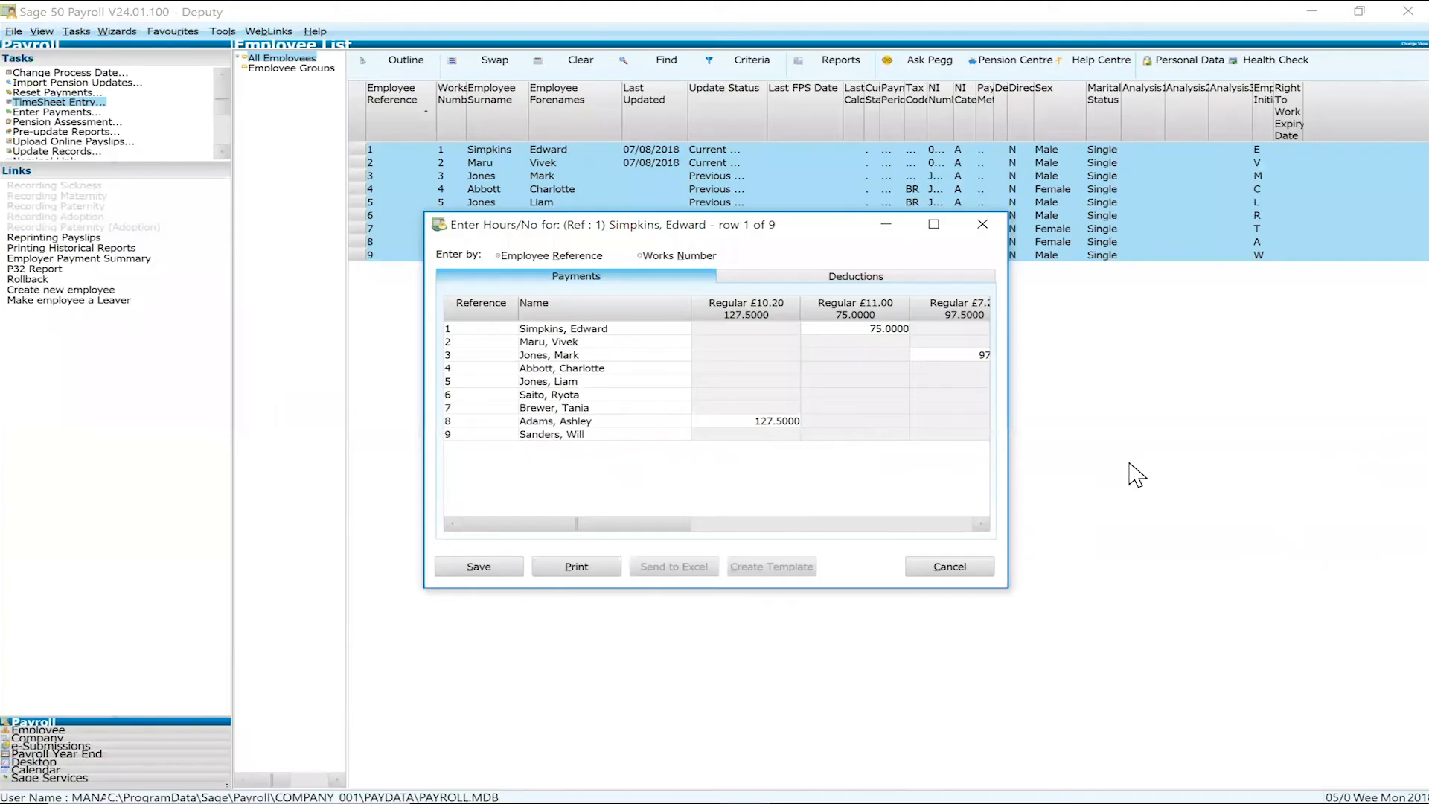